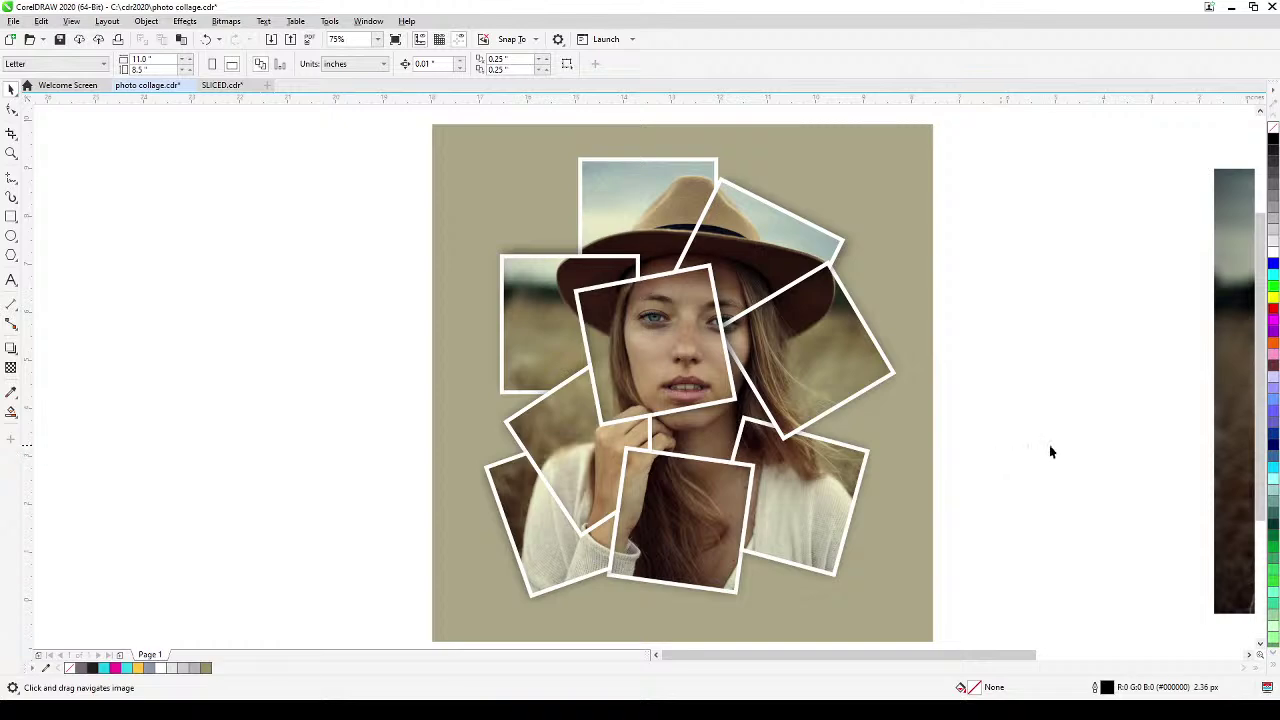
Examine the finished photo collage example alongside the original photo.
{"action": "left_click_drag", "start_coordinate": [1050, 452], "coordinate": [769, 443]}
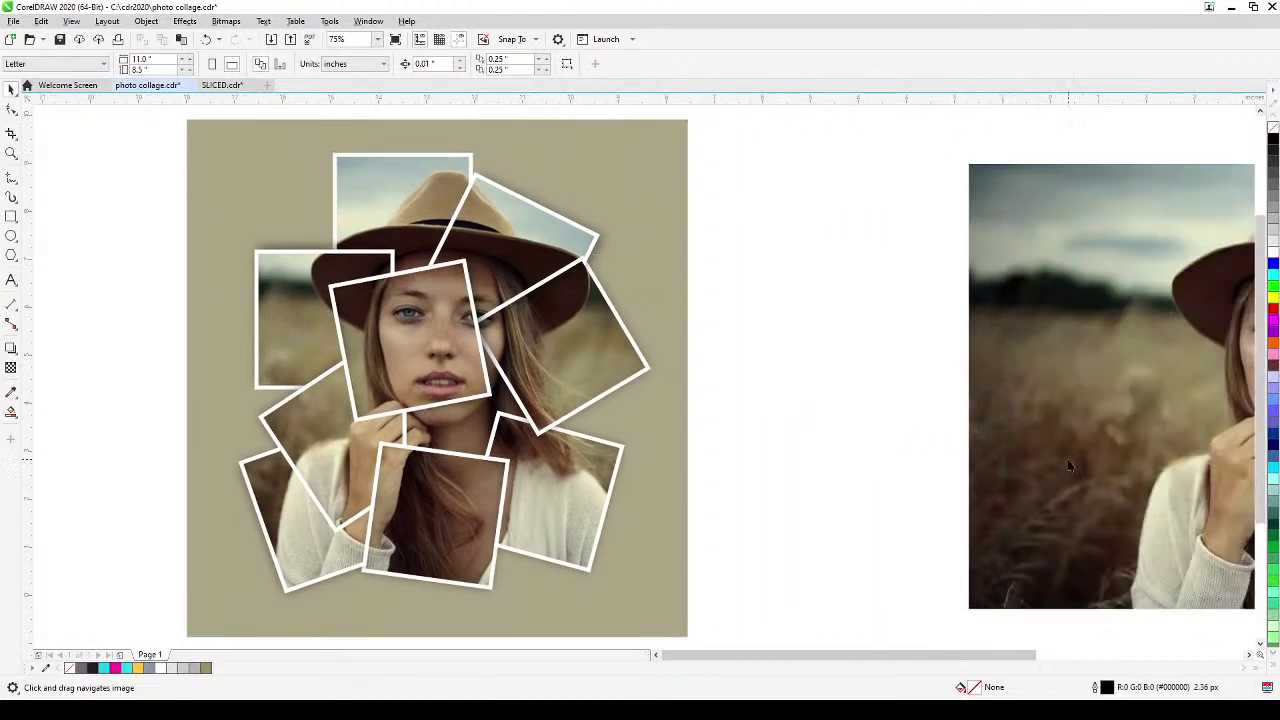
{"action": "left_click_drag", "start_coordinate": [1066, 466], "coordinate": [843, 457]}
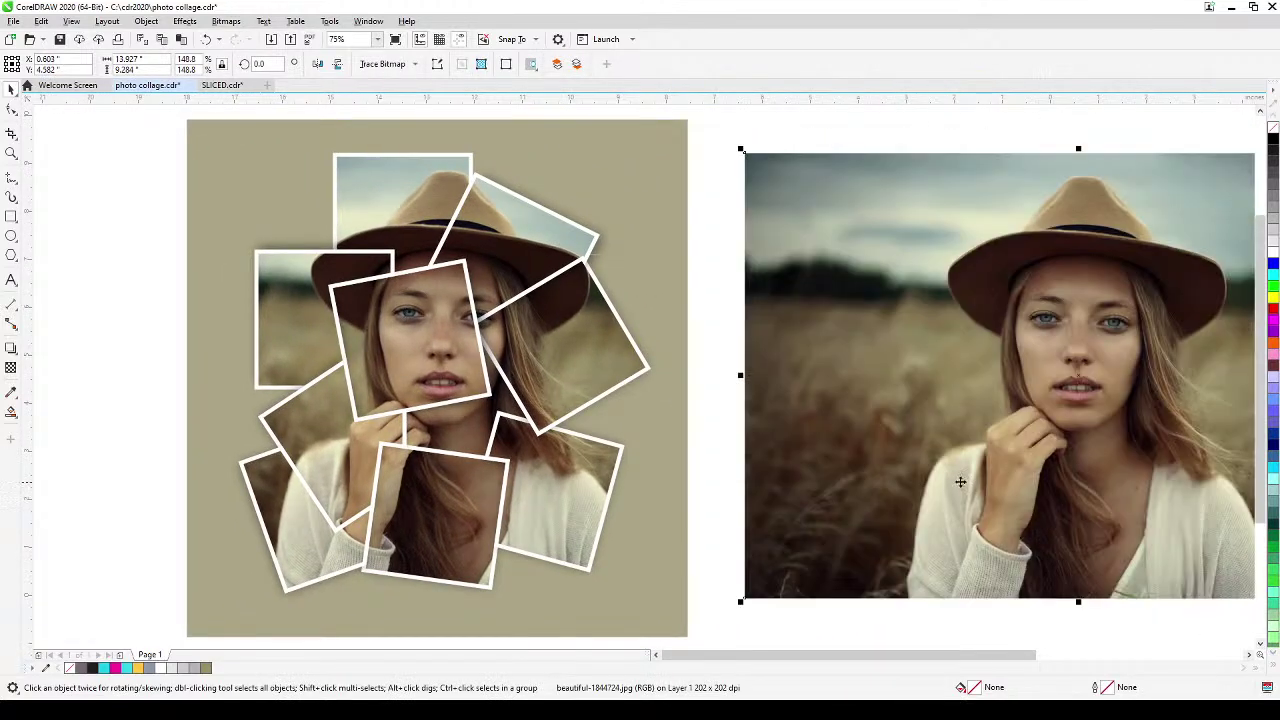
{"action": "left_click_drag", "start_coordinate": [954, 485], "coordinate": [853, 487]}
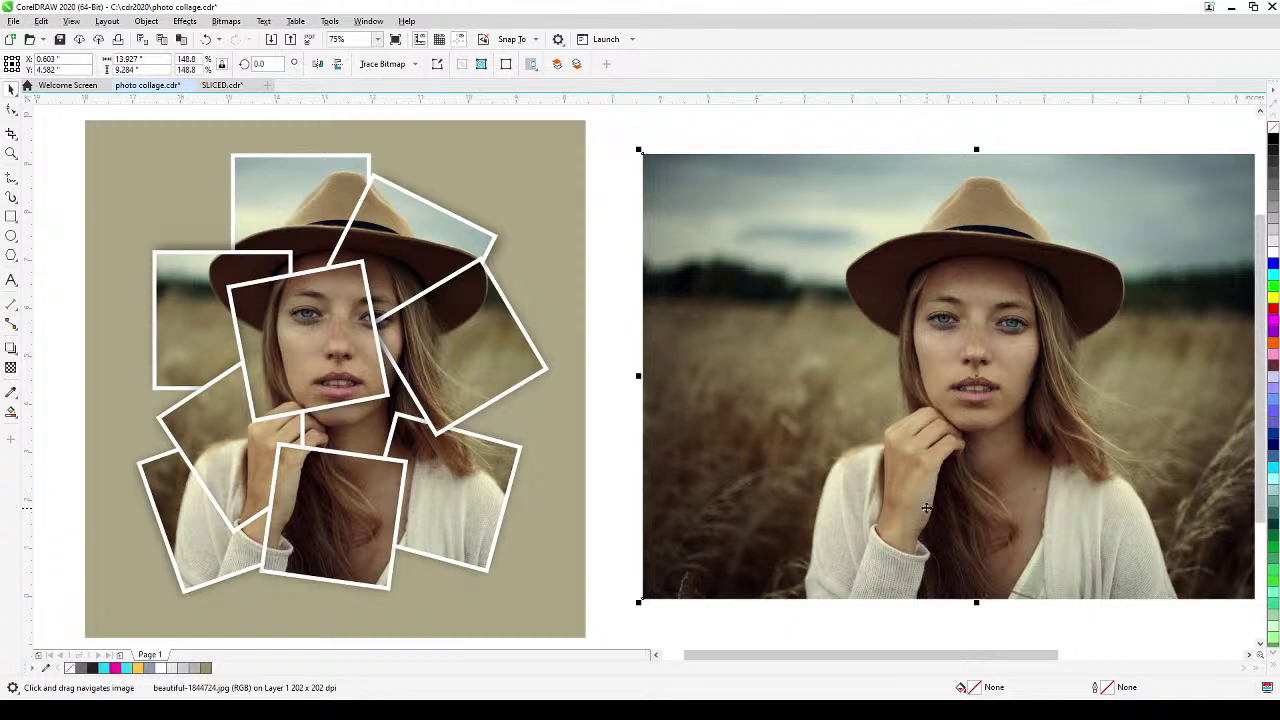
{"action": "left_click_drag", "start_coordinate": [926, 508], "coordinate": [883, 506]}
{"action": "scroll", "coordinate": [885, 508], "scroll_direction": "down", "scroll_amount": 3}
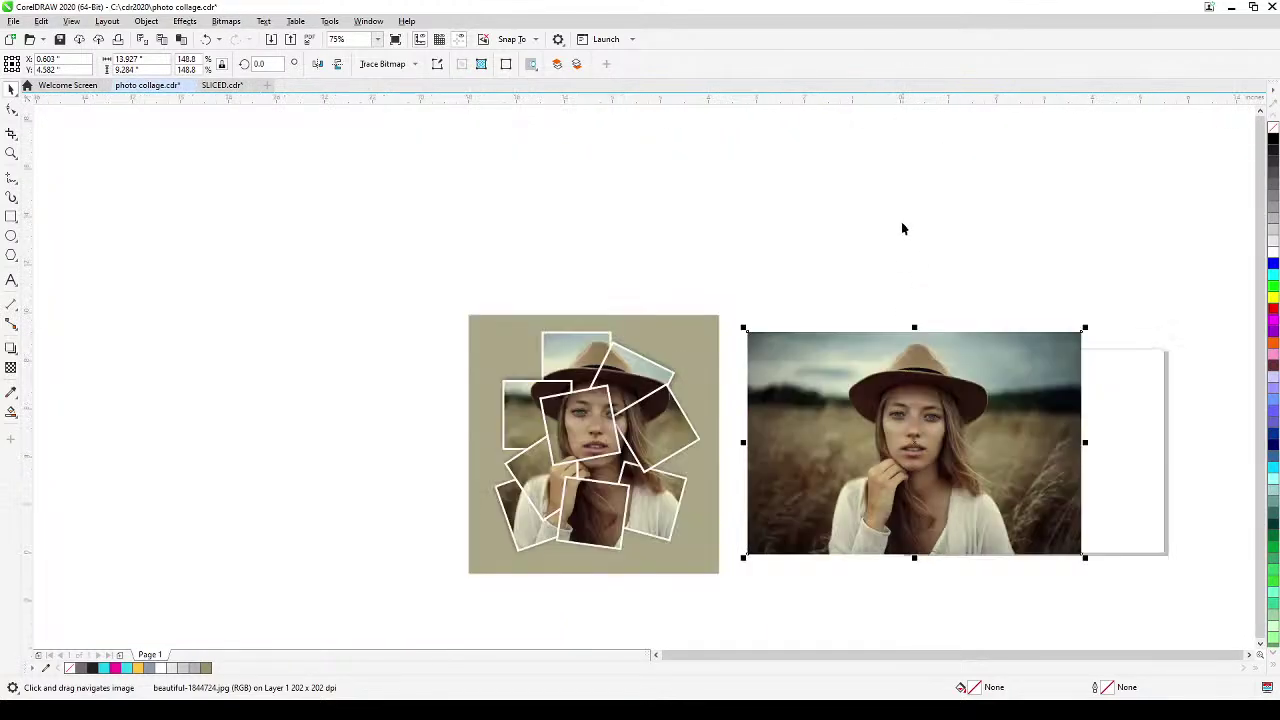
{"action": "left_click", "coordinate": [967, 264]}
{"action": "key", "text": "F4"}
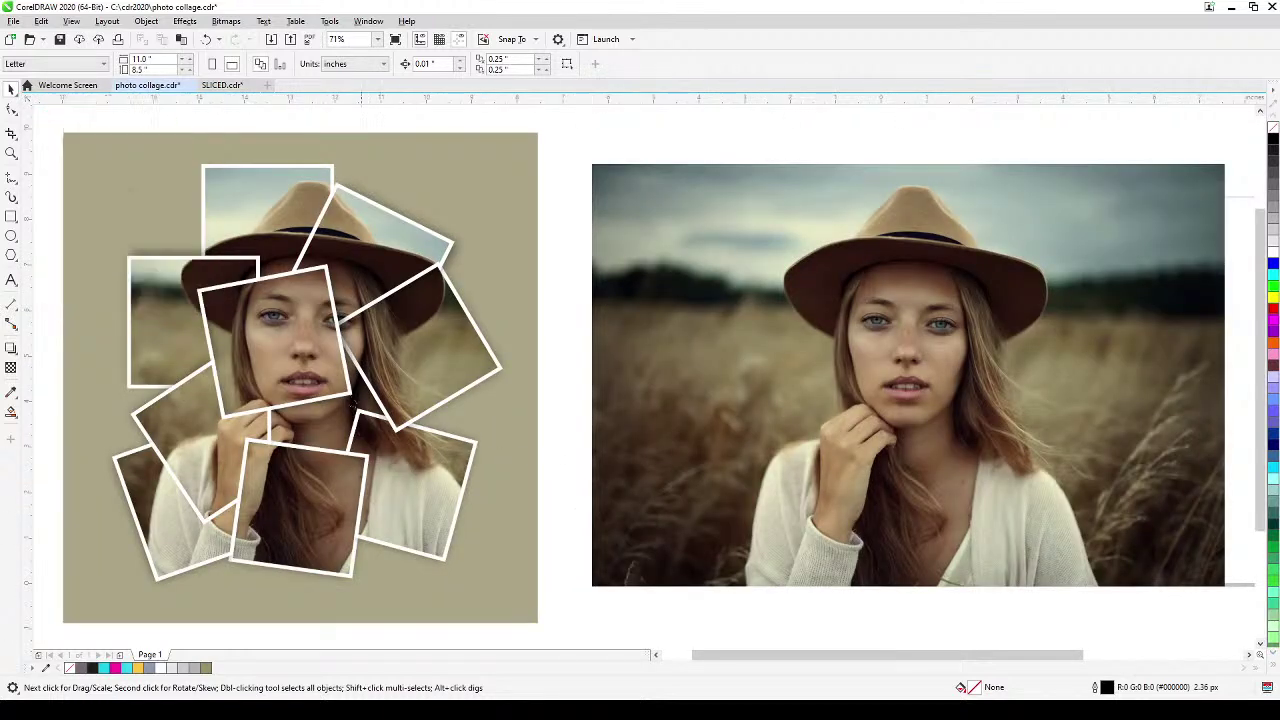
Draw a square about 2.64 inches wide on the original photo, move it toward the woman's face and enlarge it to about 2.74 inches.
{"action": "left_click", "coordinate": [12, 218]}
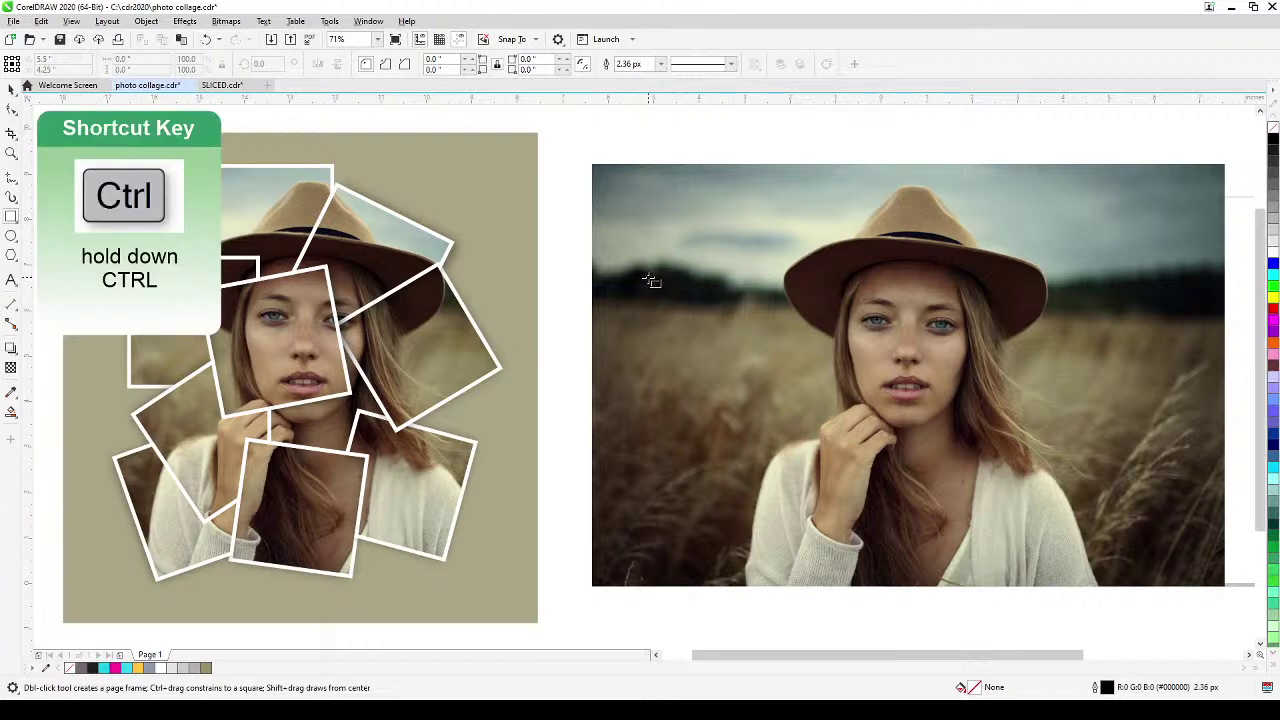
{"action": "left_click_drag", "start_coordinate": [648, 280], "coordinate": [772, 401]}
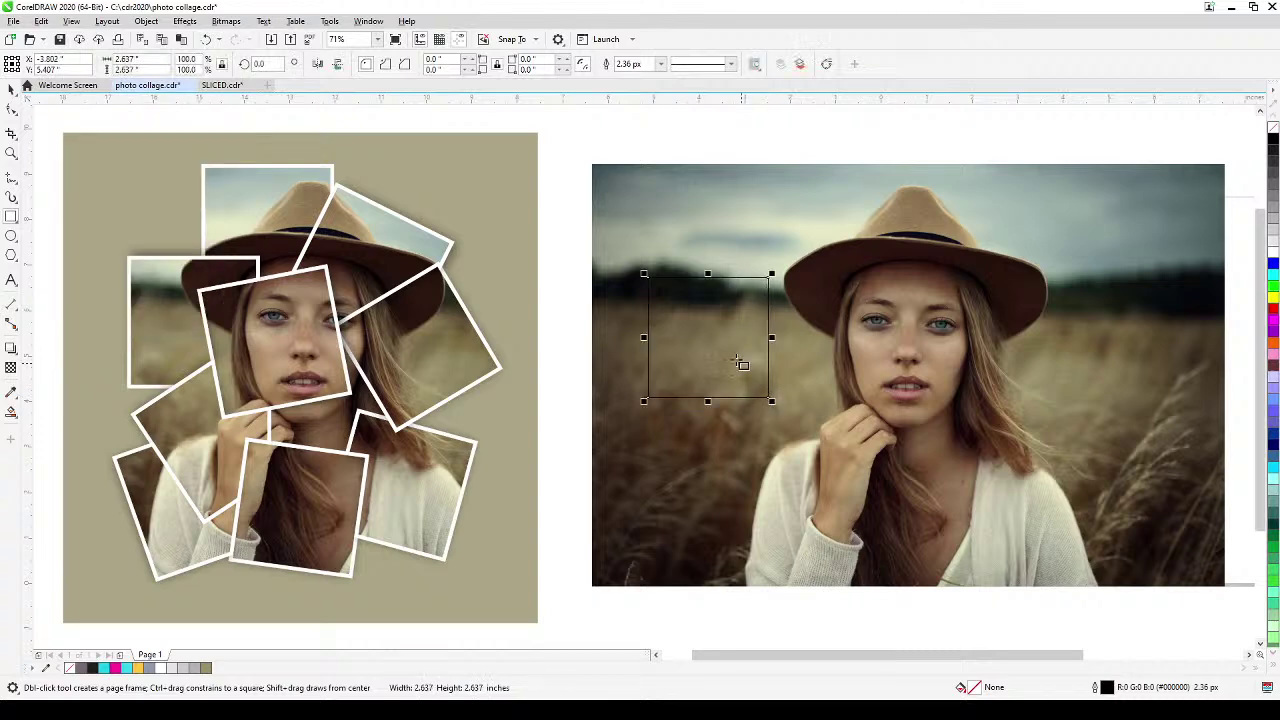
{"action": "key", "text": "space"}
{"action": "left_click_drag", "start_coordinate": [712, 334], "coordinate": [846, 374]}
{"action": "left_click_drag", "start_coordinate": [903, 431], "coordinate": [910, 436]}
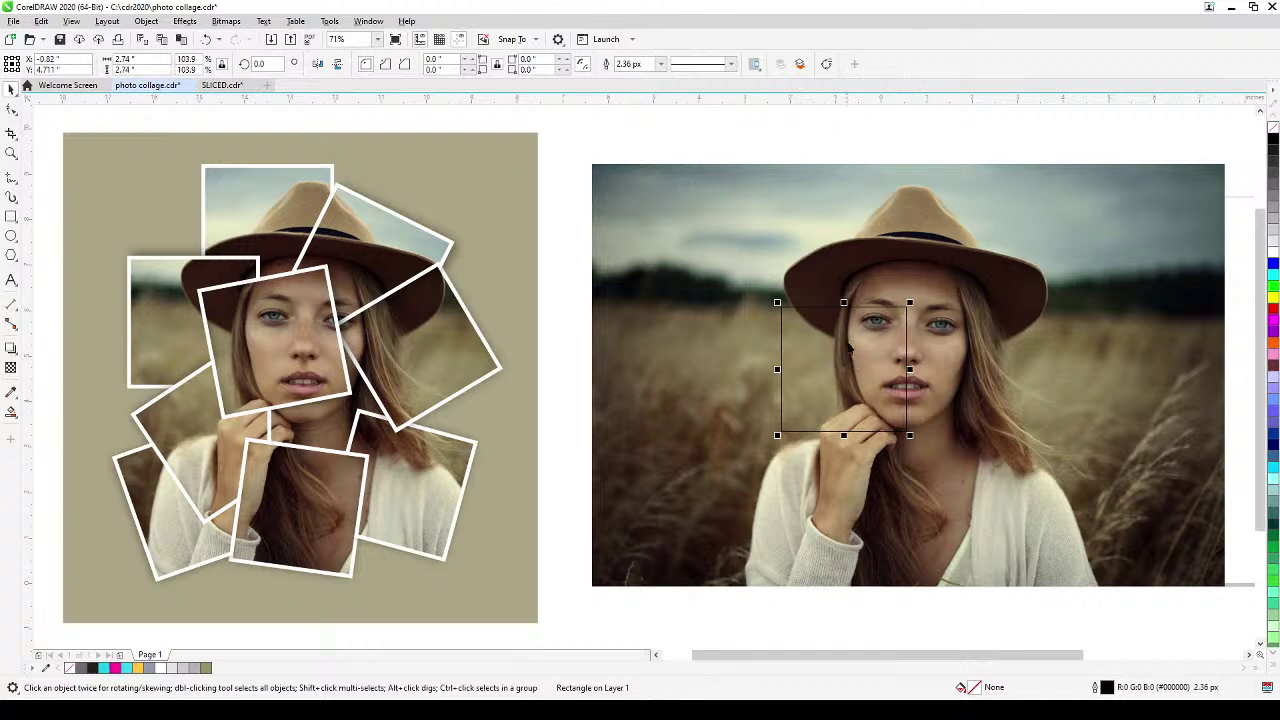
Give the square a white outline, shift it over the face and rotate it to about 17.3 degrees.
{"action": "right_click", "coordinate": [1272, 255]}
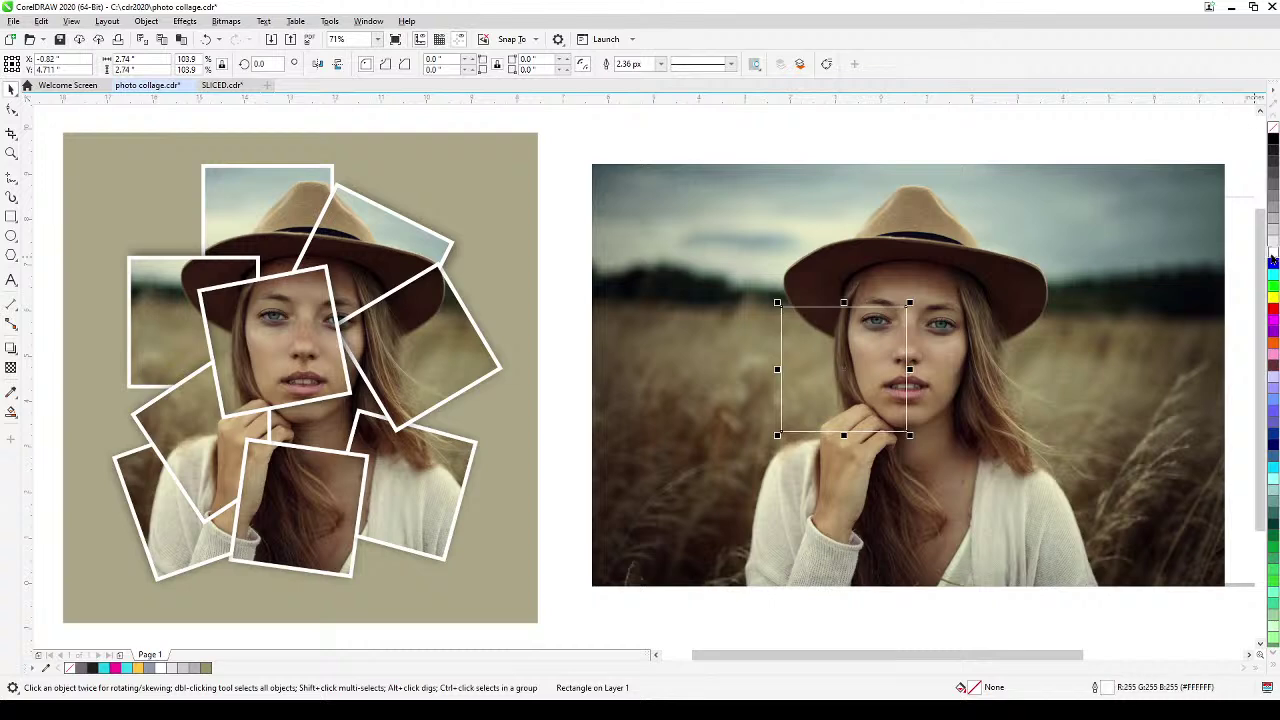
{"action": "left_click_drag", "start_coordinate": [845, 371], "coordinate": [882, 364]}
{"action": "left_click", "coordinate": [882, 360]}
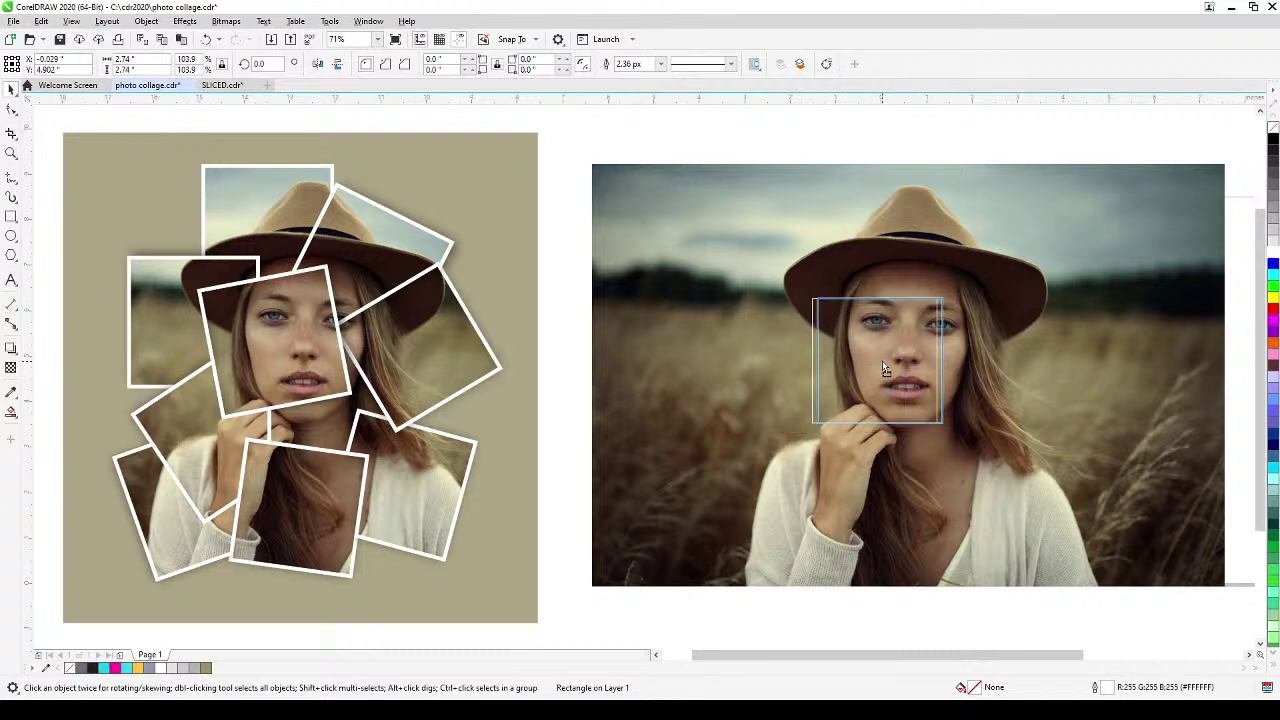
{"action": "left_click_drag", "start_coordinate": [948, 428], "coordinate": [942, 403]}
{"action": "left_click", "coordinate": [940, 410]}
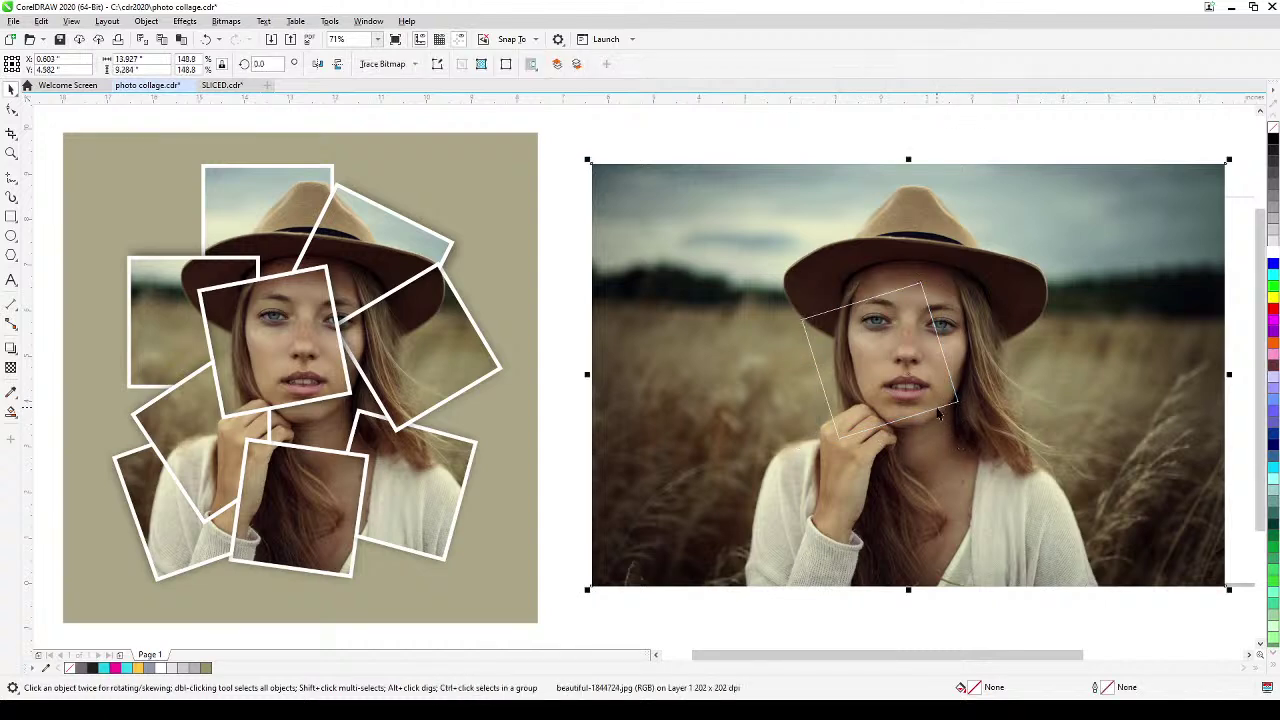
{"action": "left_click", "coordinate": [936, 411]}
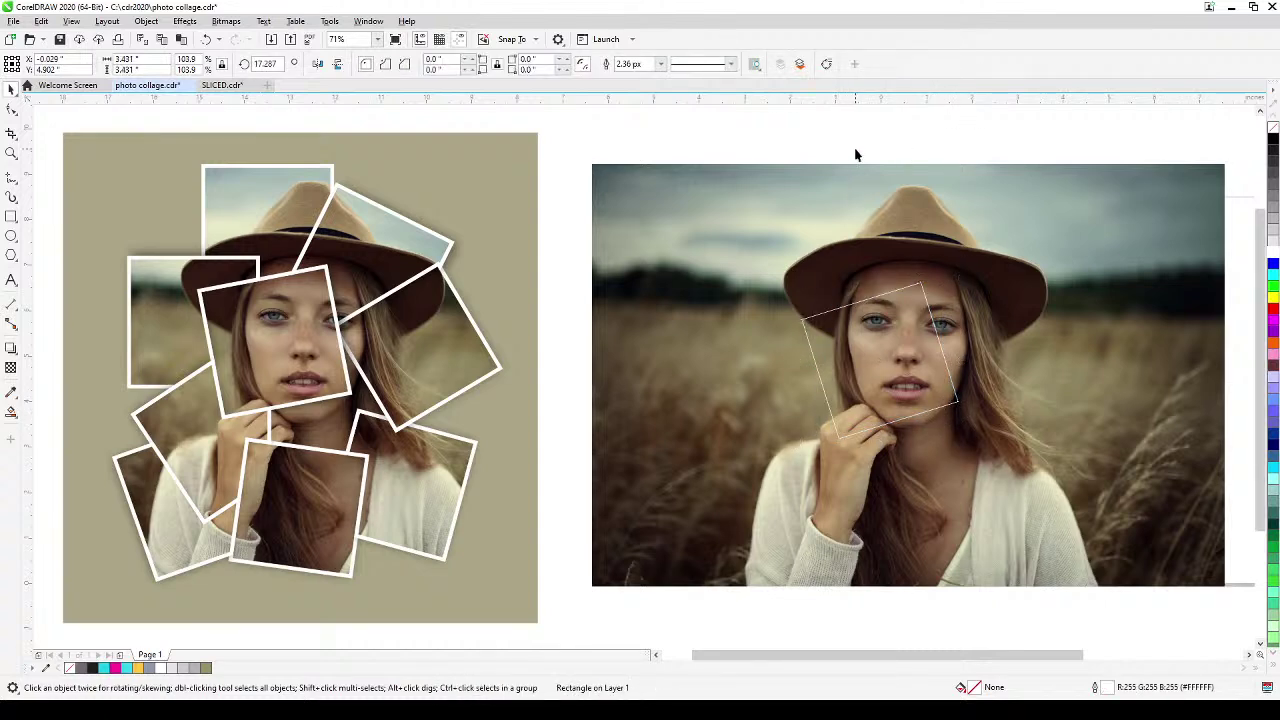
Lock the original photo in place behind the square and clear the selection.
{"action": "left_click", "coordinate": [711, 217]}
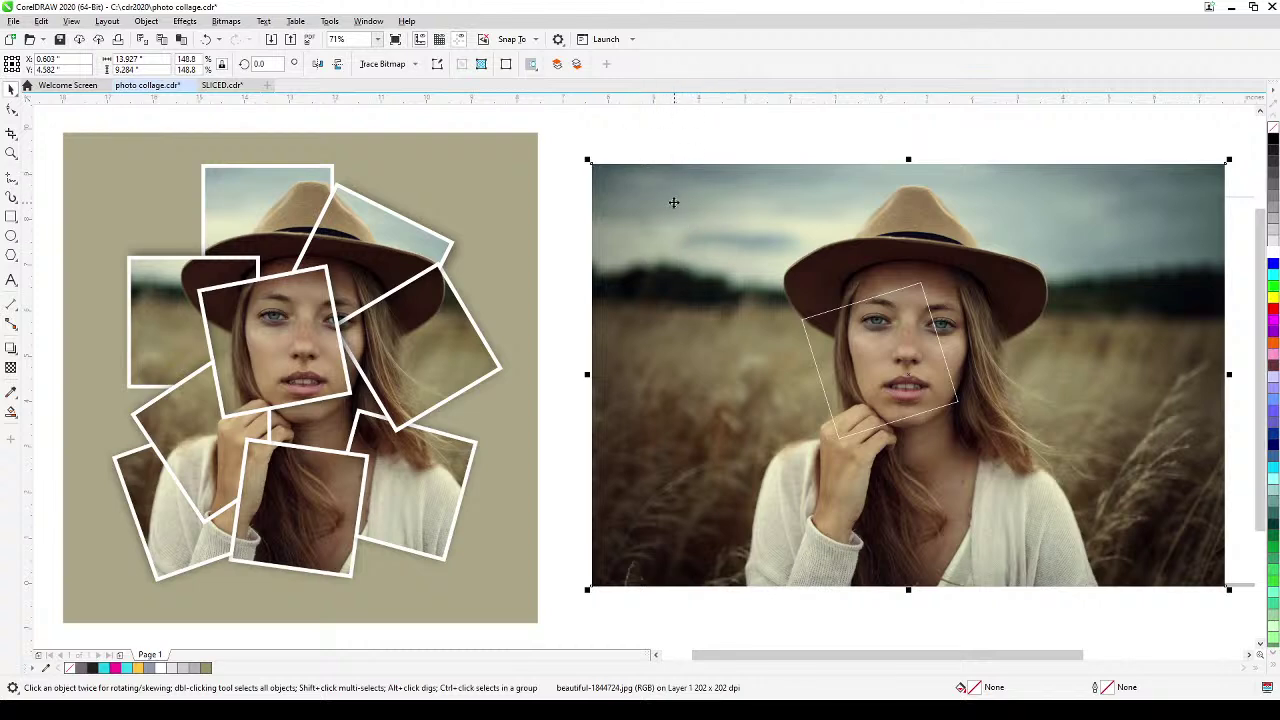
{"action": "right_click", "coordinate": [680, 196]}
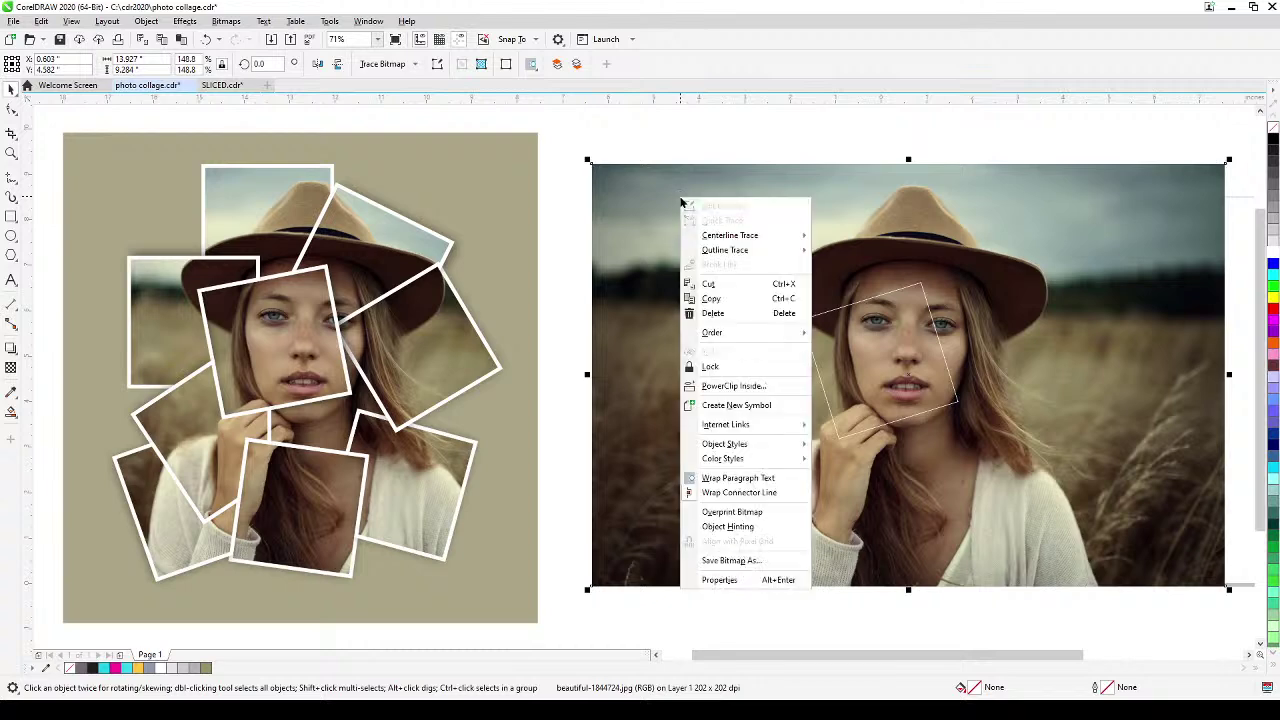
{"action": "left_click", "coordinate": [712, 368]}
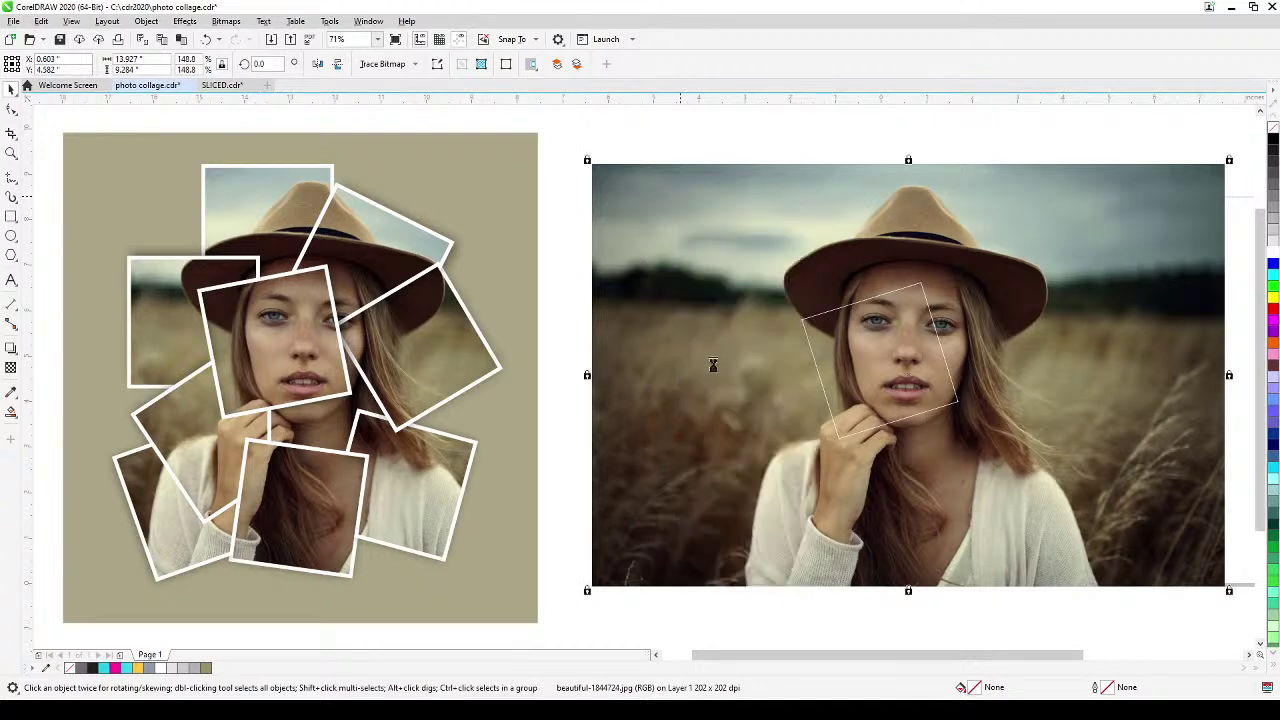
{"action": "left_click", "coordinate": [782, 157]}
Move the tilted square slightly upward so it frames the face.
{"action": "scroll", "coordinate": [694, 229], "scroll_direction": "up", "scroll_amount": 1}
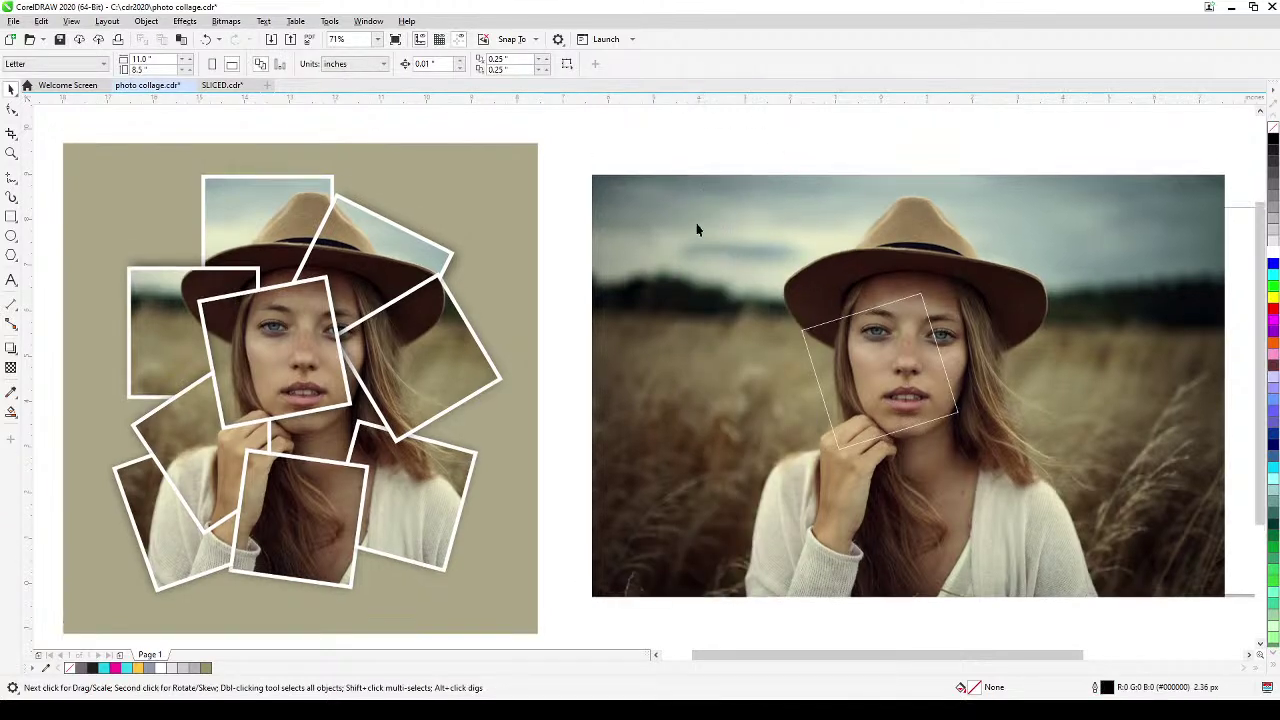
{"action": "scroll", "coordinate": [694, 200], "scroll_direction": "down", "scroll_amount": 2}
{"action": "scroll", "coordinate": [700, 241], "scroll_direction": "up", "scroll_amount": 1}
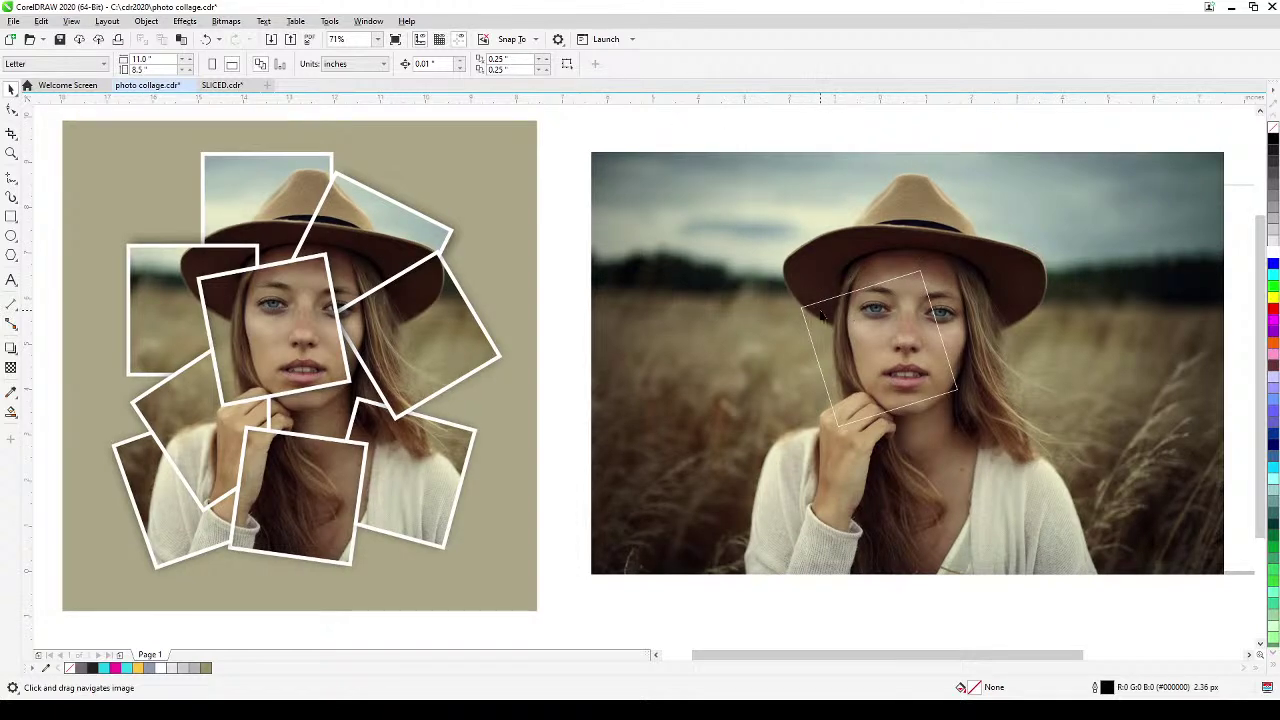
{"action": "left_click", "coordinate": [835, 300]}
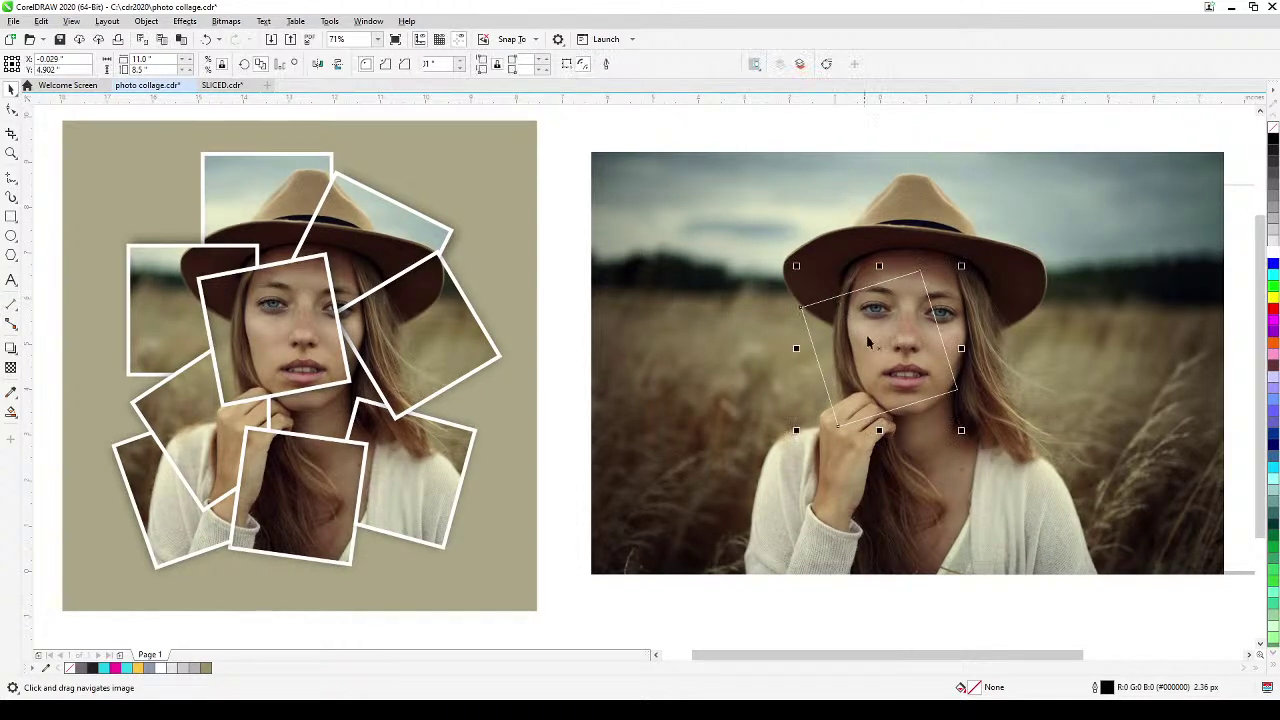
{"action": "left_click_drag", "start_coordinate": [878, 350], "coordinate": [882, 334]}
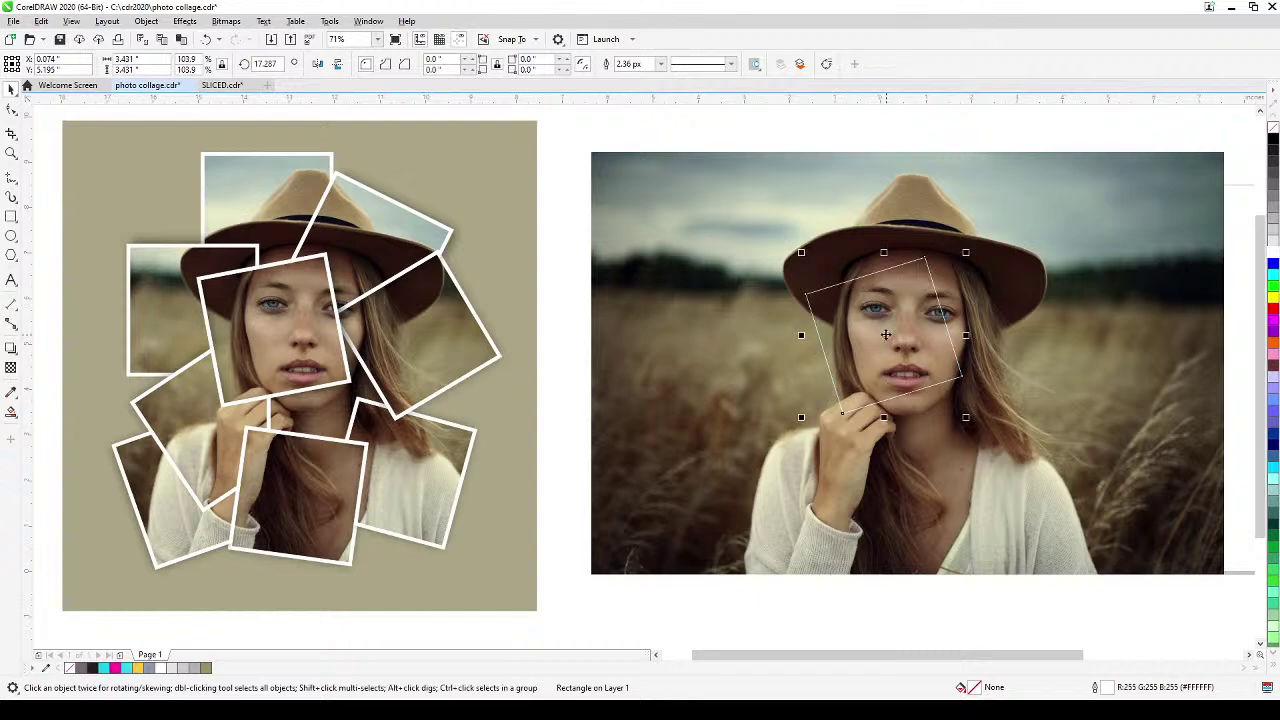
Duplicate the face square, place the copy over the hat brim and hair on the face's right, and rotate it to about 345 degrees.
{"action": "key", "text": "KP_Add"}
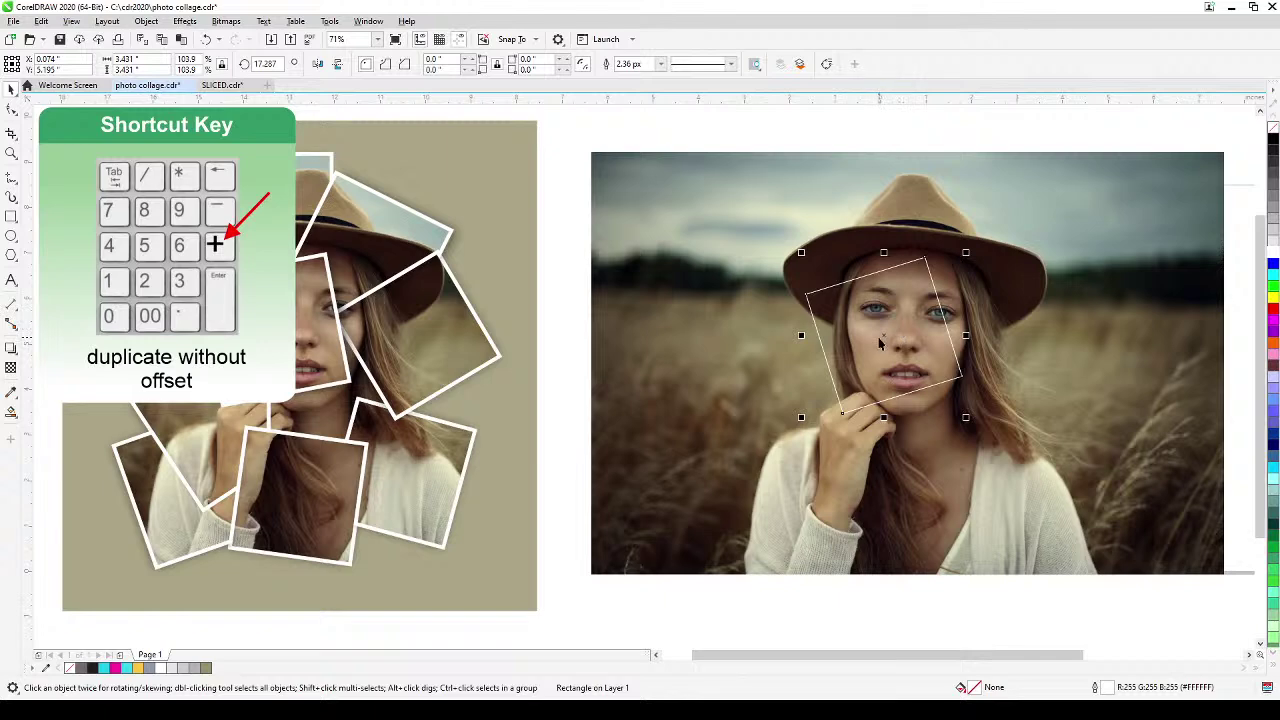
{"action": "left_click_drag", "start_coordinate": [880, 343], "coordinate": [978, 322]}
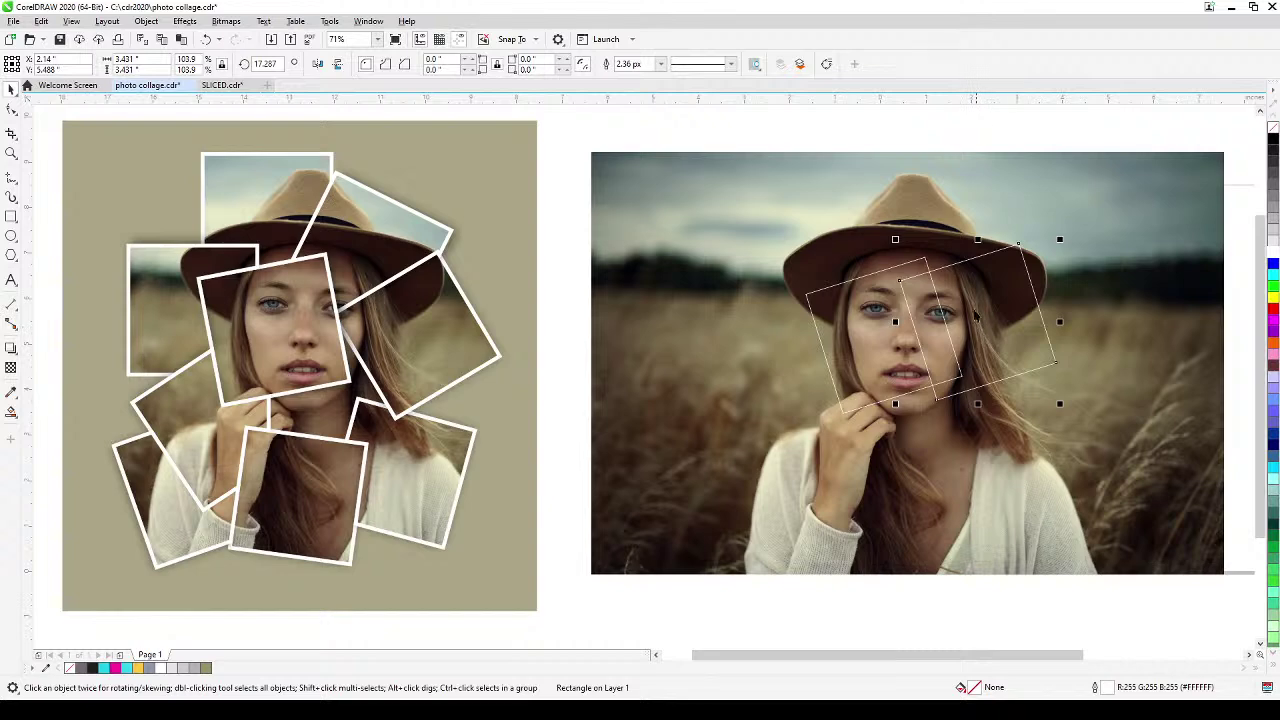
{"action": "left_click", "coordinate": [978, 321]}
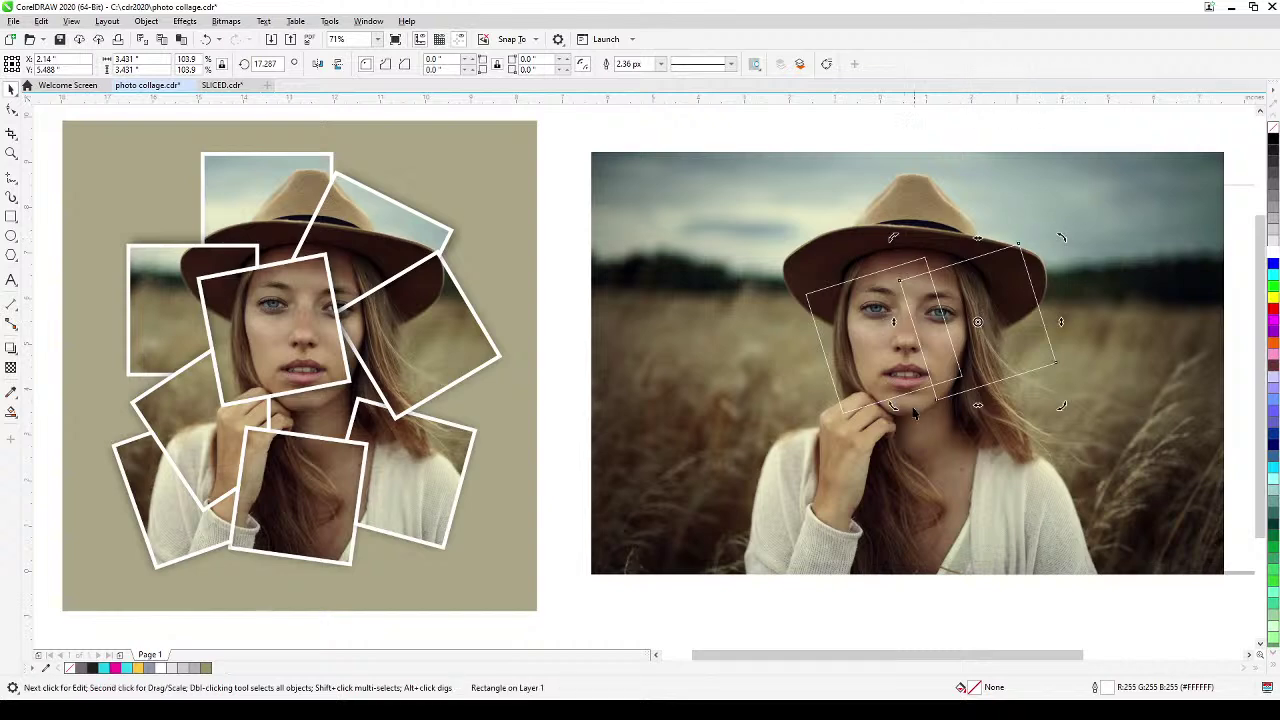
{"action": "left_click_drag", "start_coordinate": [1070, 410], "coordinate": [1012, 318]}
{"action": "key", "text": "Escape"}
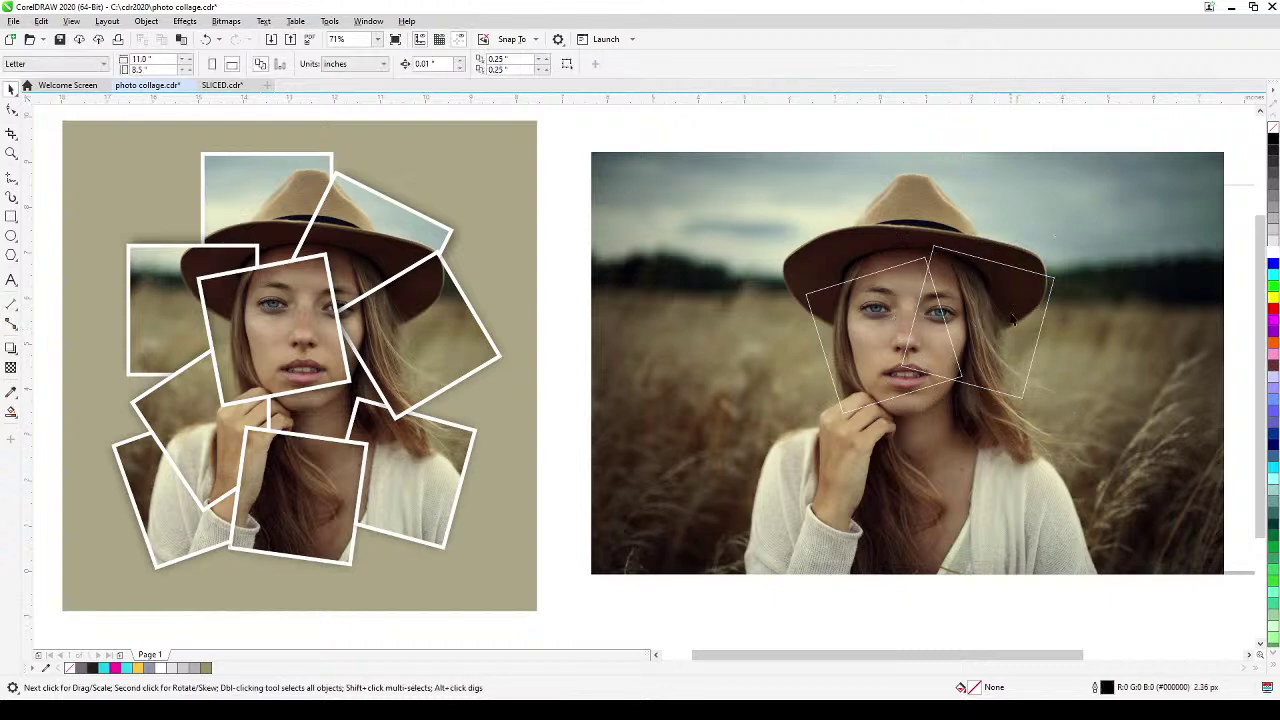
Copy the right-hand square up over the crown of the hat and rotate the copy to about 6.8 degrees.
{"action": "left_click", "coordinate": [1015, 268]}
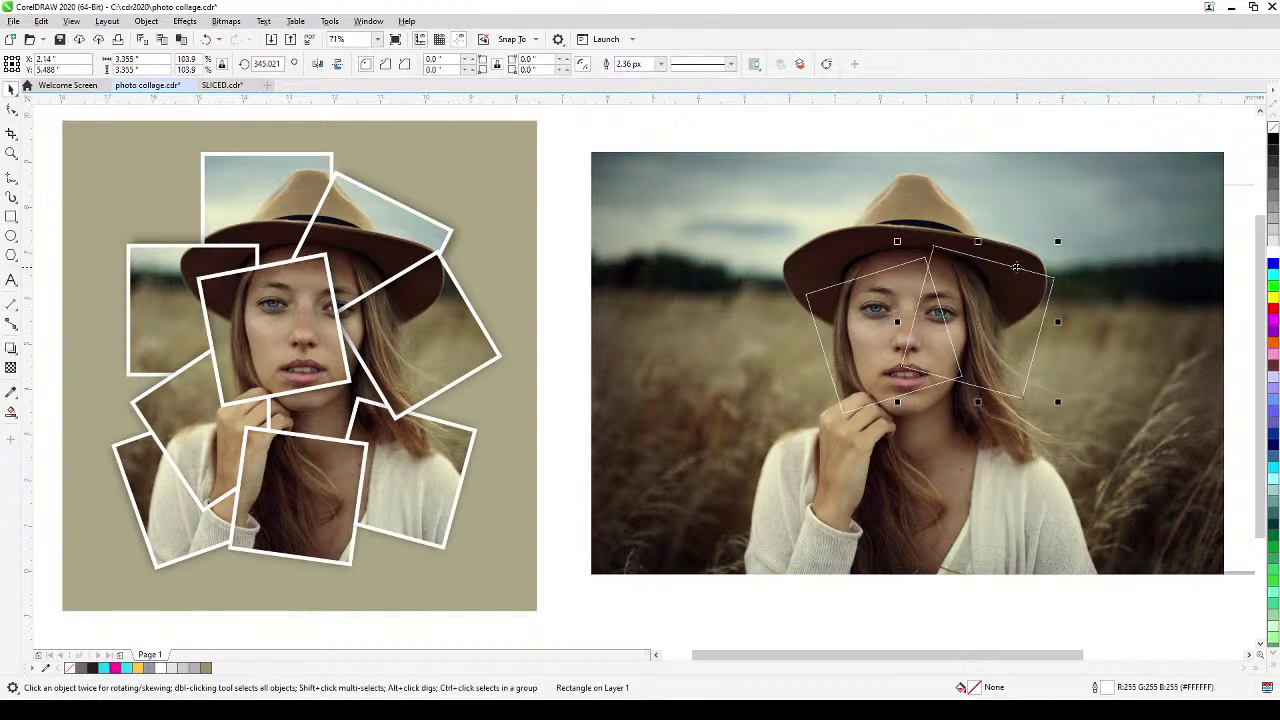
{"action": "left_click_drag", "start_coordinate": [1015, 268], "coordinate": [949, 184]}
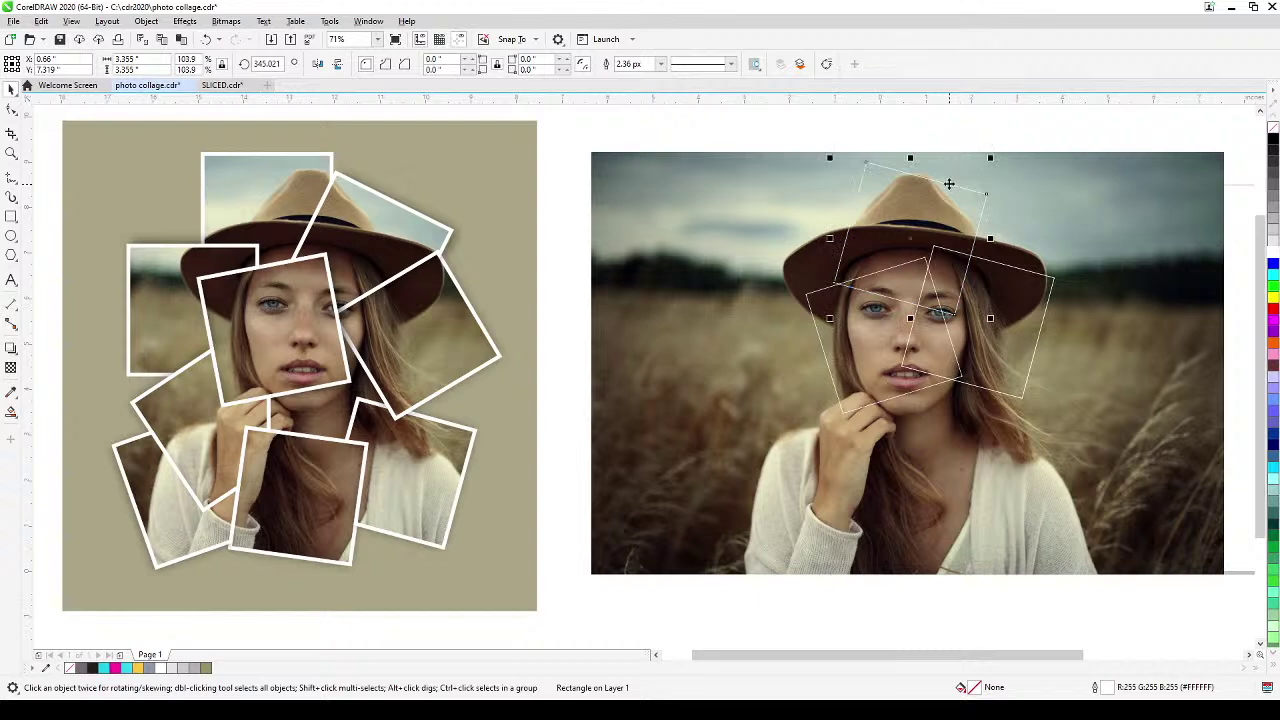
{"action": "left_click", "coordinate": [949, 184]}
{"action": "left_click_drag", "start_coordinate": [995, 327], "coordinate": [1030, 291]}
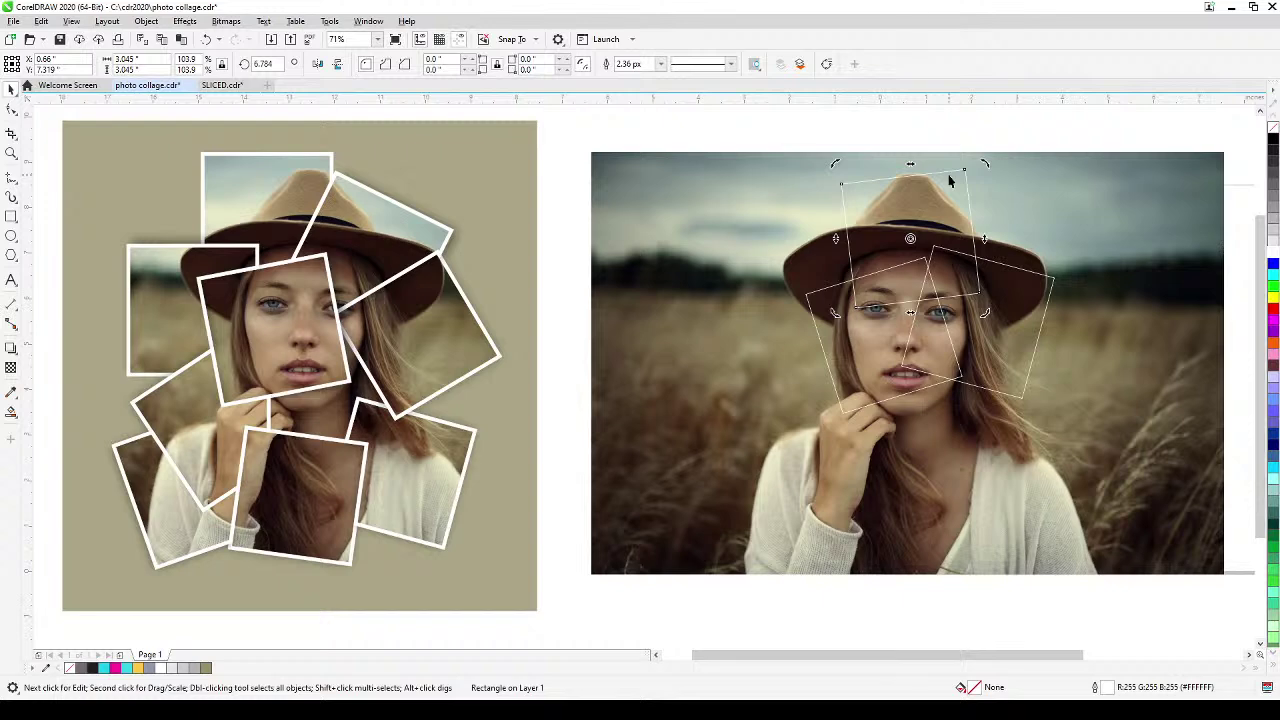
Duplicate the crown square, place the copy over the left hat brim and rotate it to about 28.9 degrees.
{"action": "key", "text": "KP_Add"}
{"action": "left_click_drag", "start_coordinate": [935, 176], "coordinate": [840, 231]}
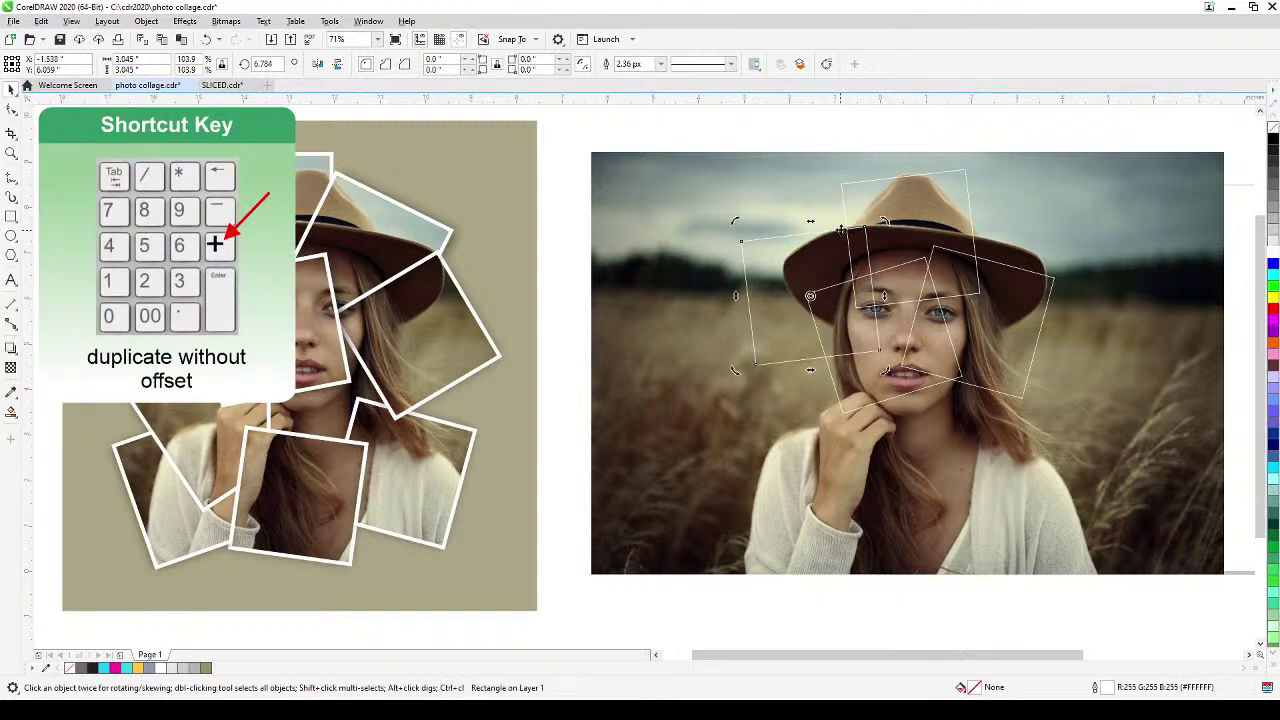
{"action": "left_click_drag", "start_coordinate": [885, 370], "coordinate": [907, 343]}
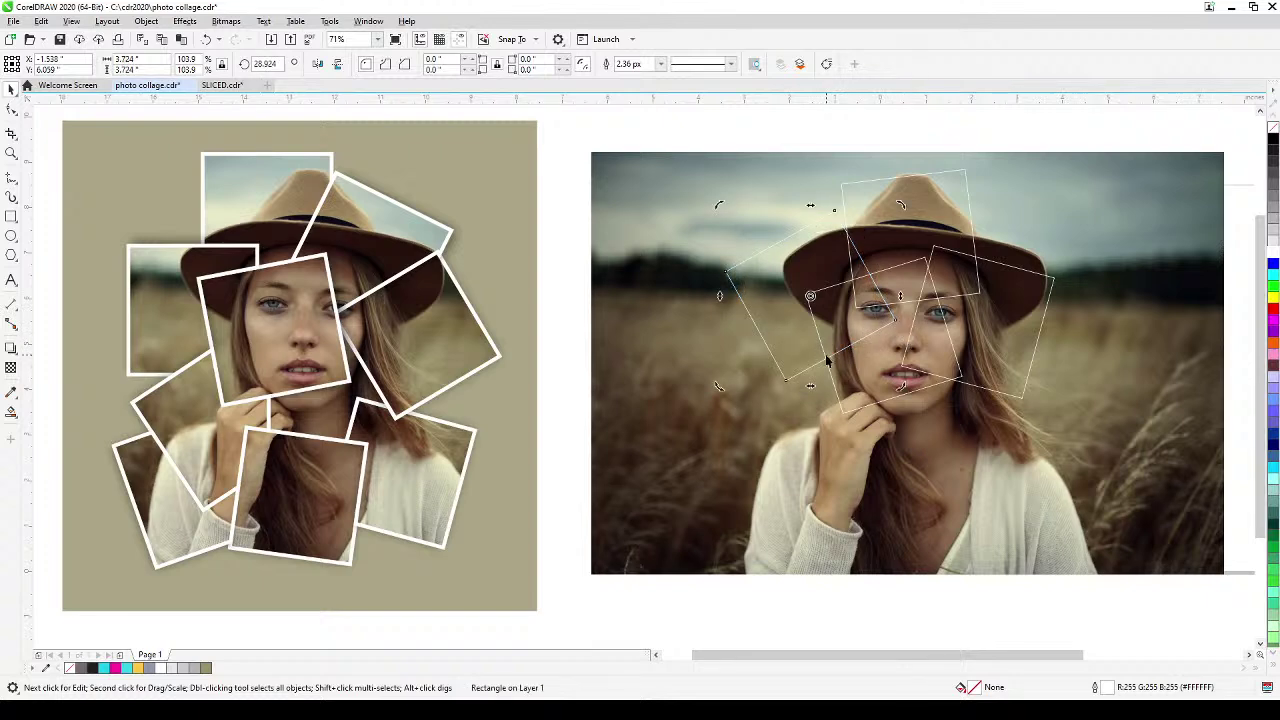
Duplicate the left brim square, place the copy below it beside the chin and hand, and rotate it to about 53.1 degrees.
{"action": "key", "text": "KP_Add"}
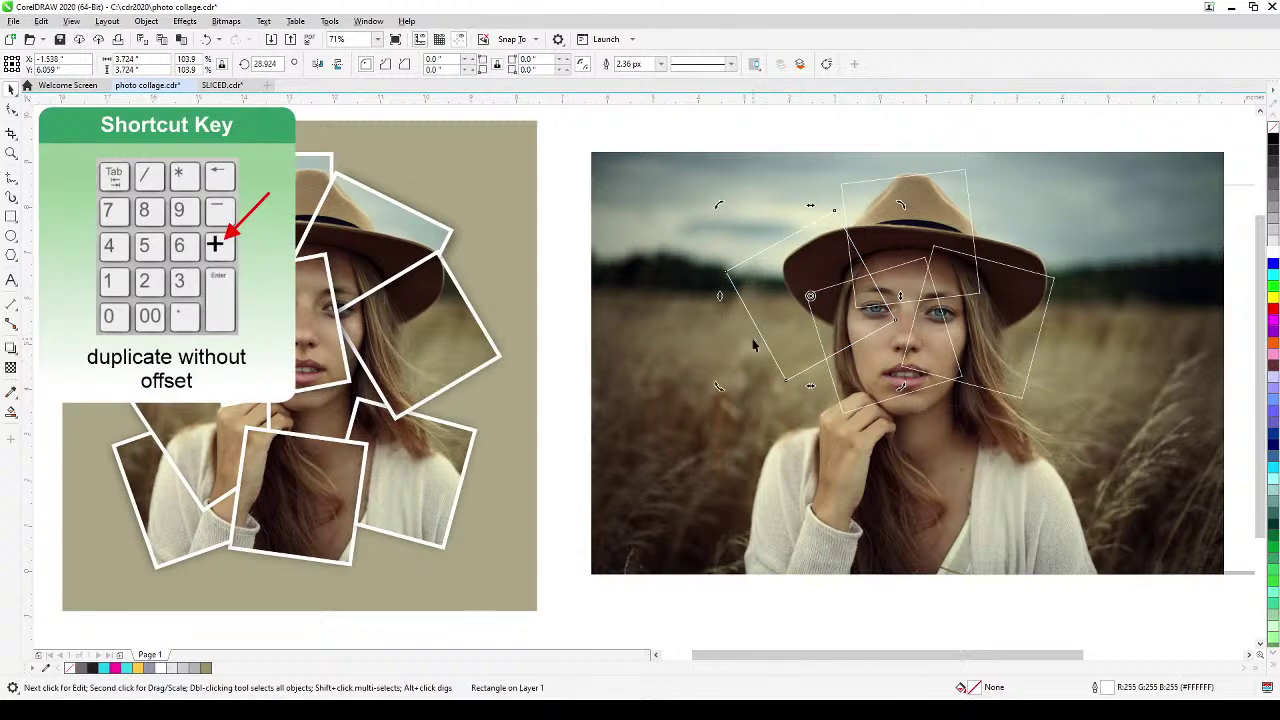
{"action": "left_click_drag", "start_coordinate": [757, 345], "coordinate": [782, 422]}
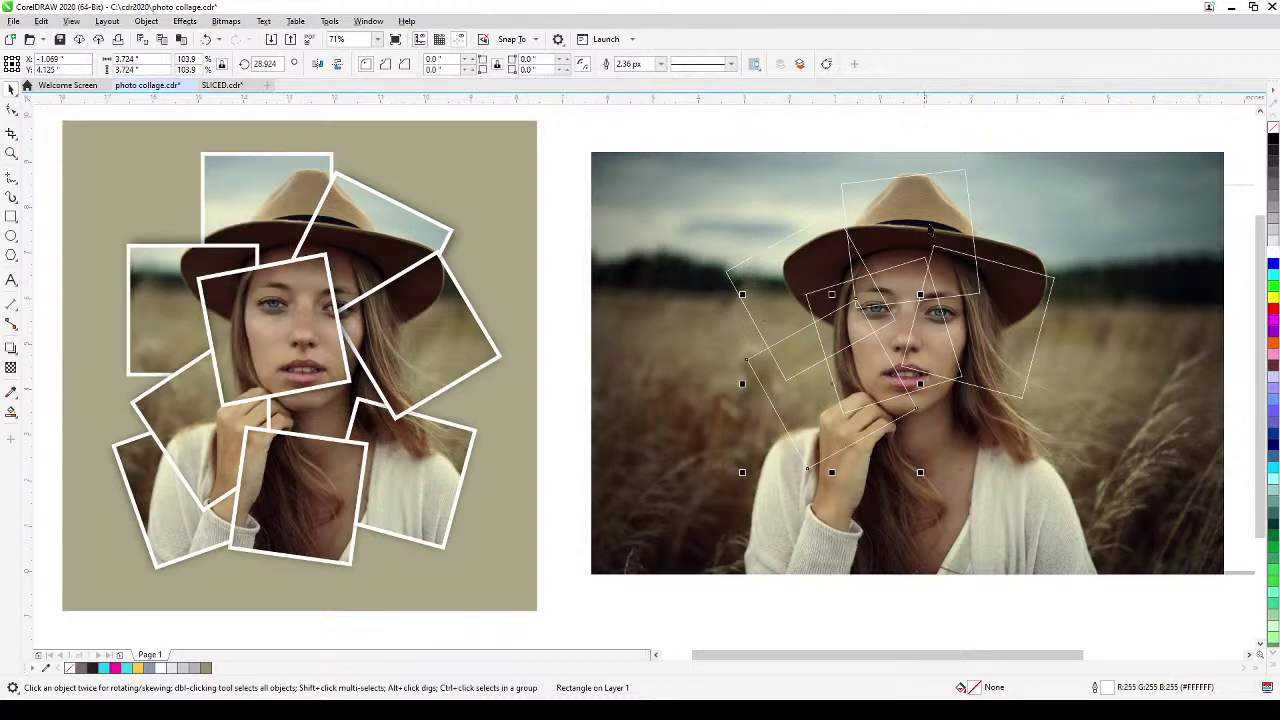
{"action": "left_click", "coordinate": [832, 384]}
{"action": "left_click_drag", "start_coordinate": [925, 478], "coordinate": [941, 437]}
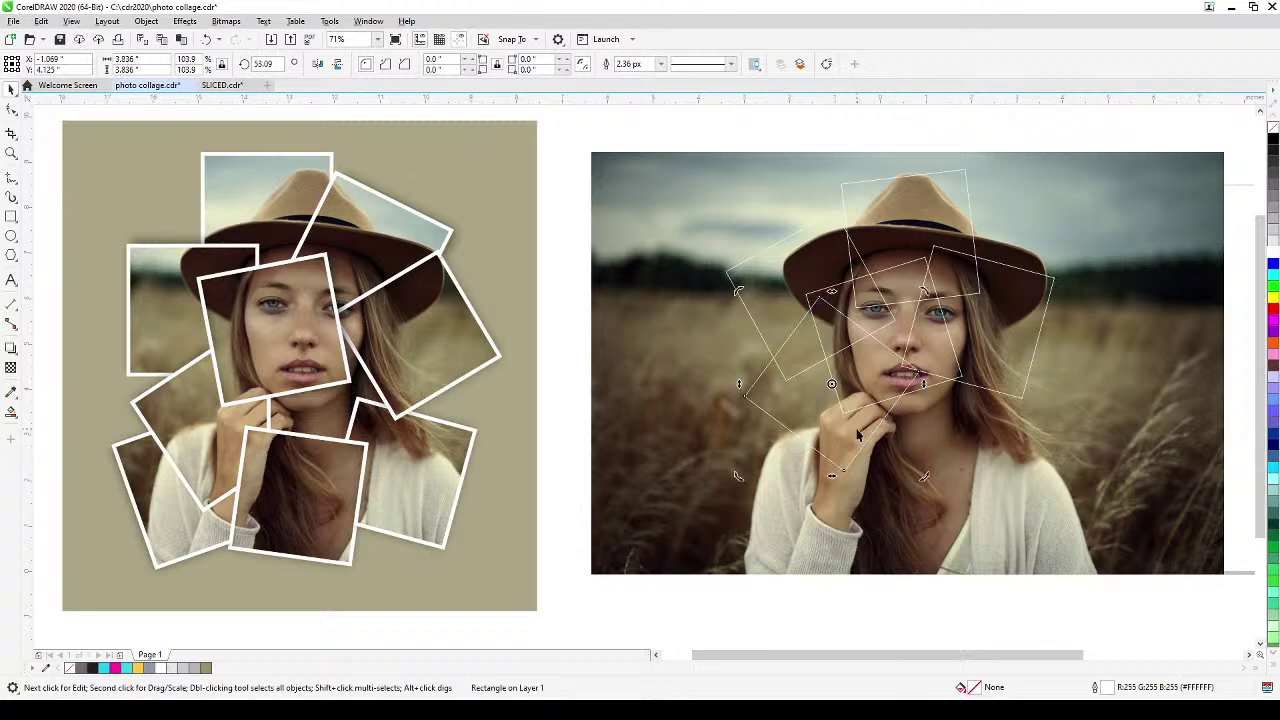
Duplicate the square beside the chin, place the copy over the lower-left sleeve, rotate it to about 67.1 degrees and nudge it upward.
{"action": "key", "text": "KP_Add"}
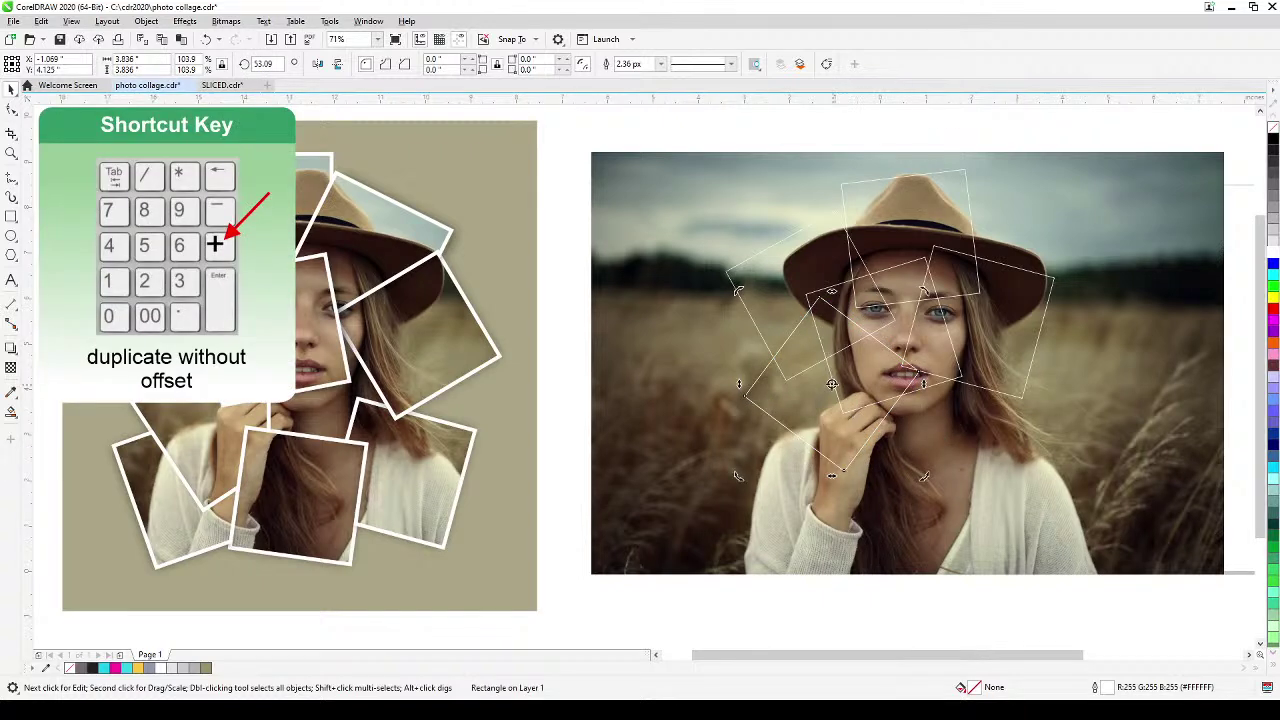
{"action": "left_click_drag", "start_coordinate": [808, 443], "coordinate": [785, 560]}
{"action": "left_click", "coordinate": [785, 560]}
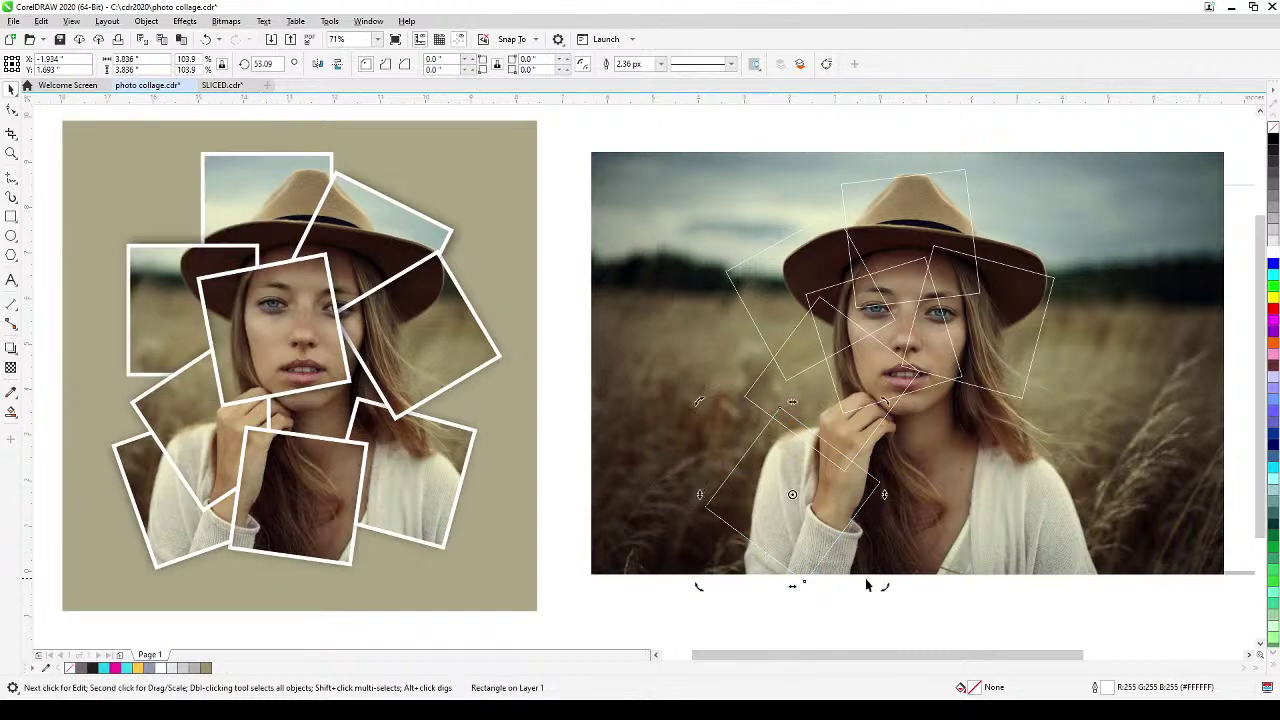
{"action": "left_click_drag", "start_coordinate": [868, 585], "coordinate": [902, 565]}
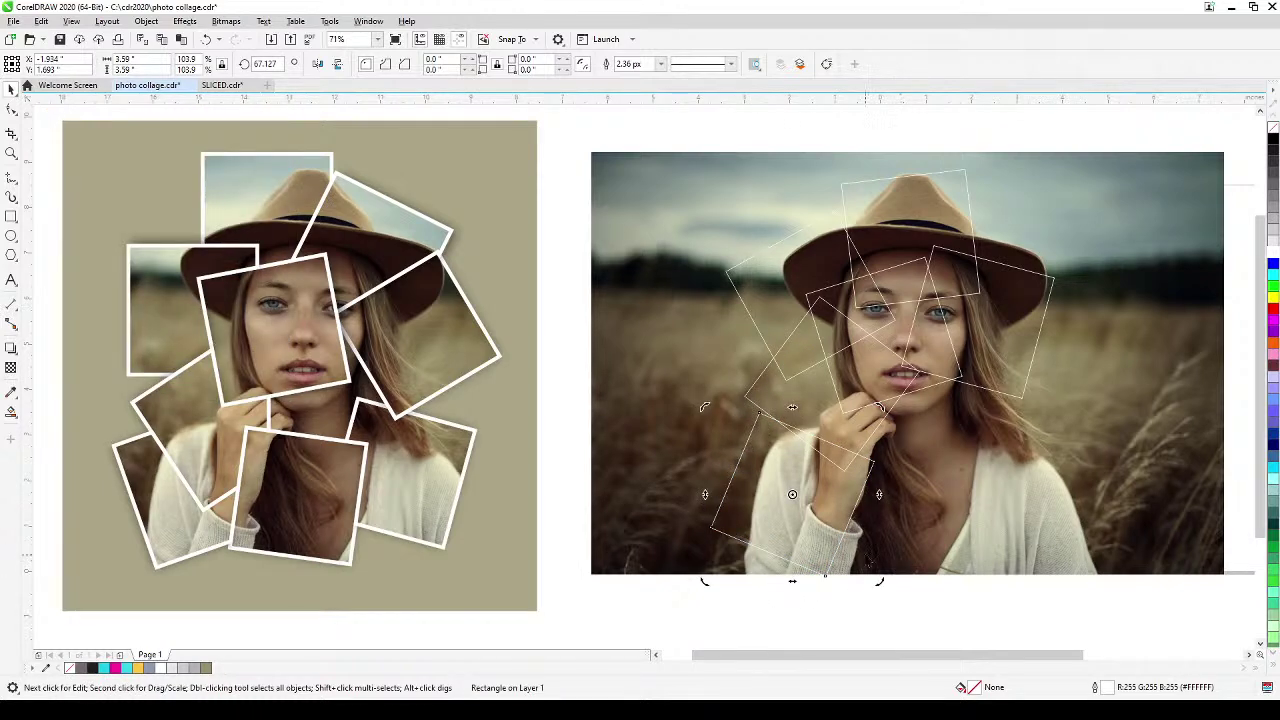
{"action": "left_click", "coordinate": [840, 534]}
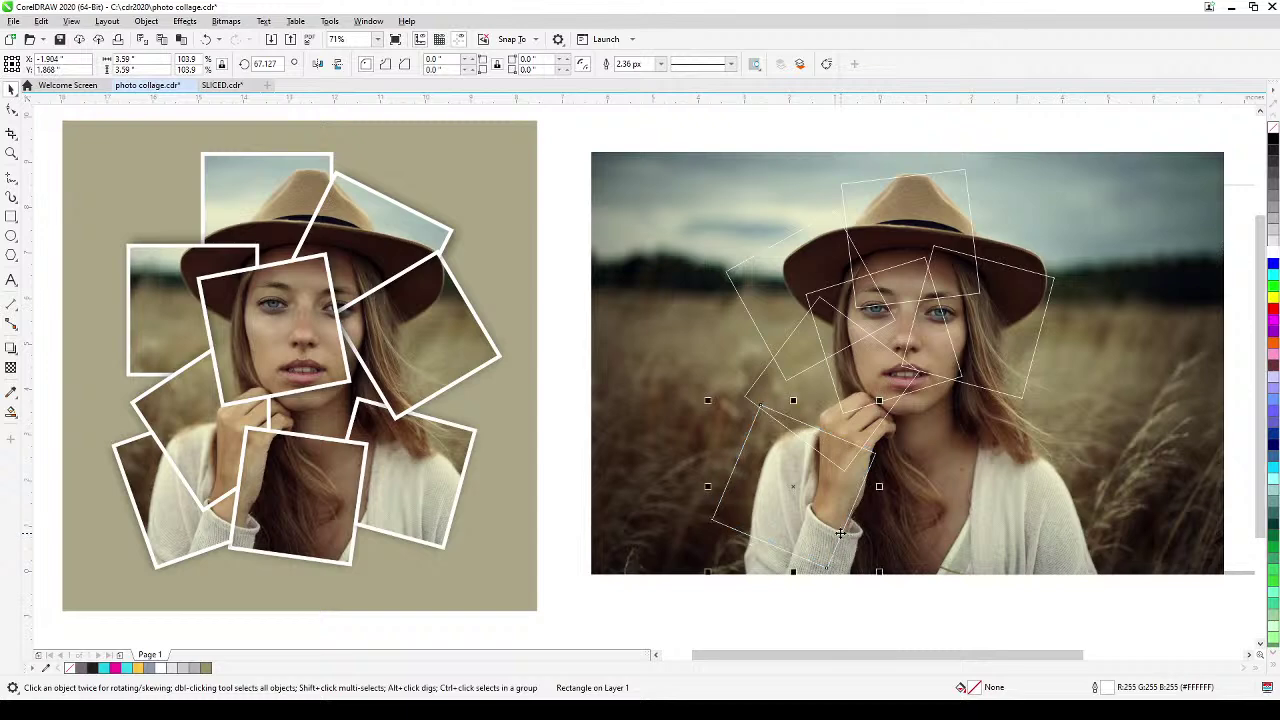
Duplicate the lower-left sleeve square, place the copy over the neck and hair, and rotate it to about 80.2 degrees.
{"action": "key", "text": "KP_Add"}
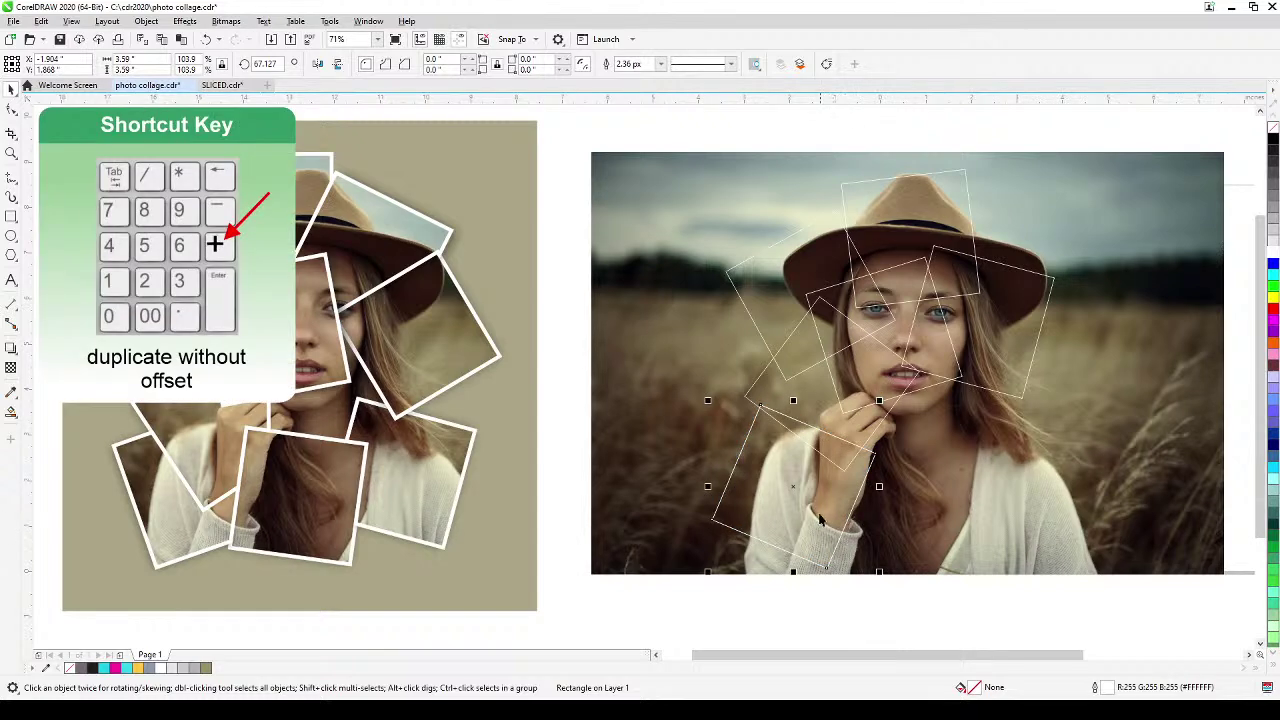
{"action": "left_click_drag", "start_coordinate": [793, 489], "coordinate": [925, 462]}
{"action": "left_click", "coordinate": [925, 462]}
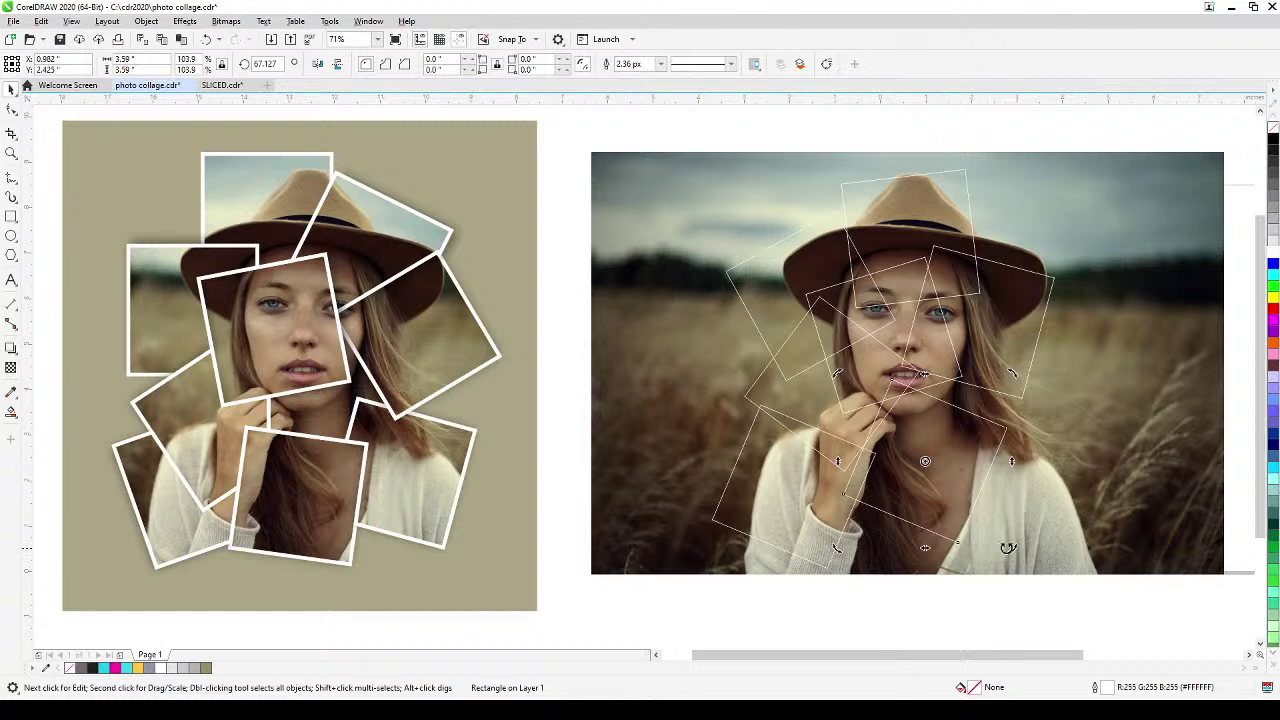
{"action": "left_click_drag", "start_coordinate": [1008, 548], "coordinate": [1016, 489]}
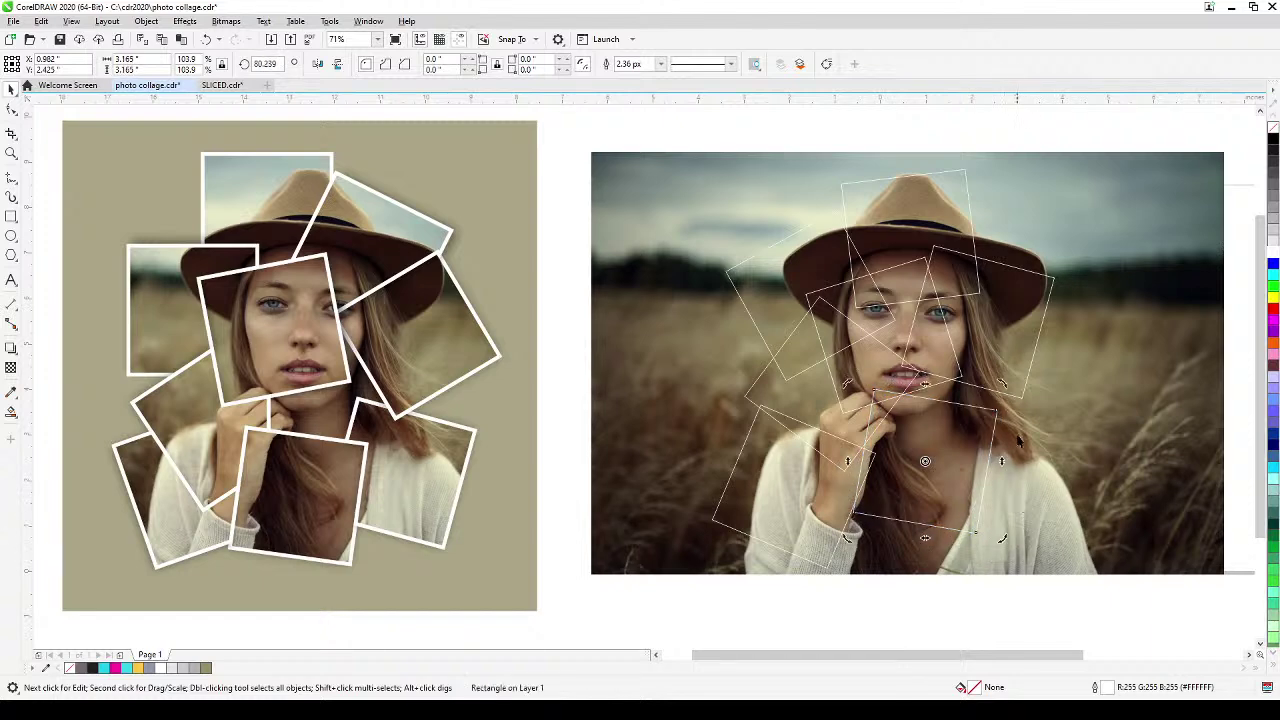
Duplicate the neck square, place the copy up over the hair beside the chin, and rotate it to about 104 degrees.
{"action": "key", "text": "KP_Add"}
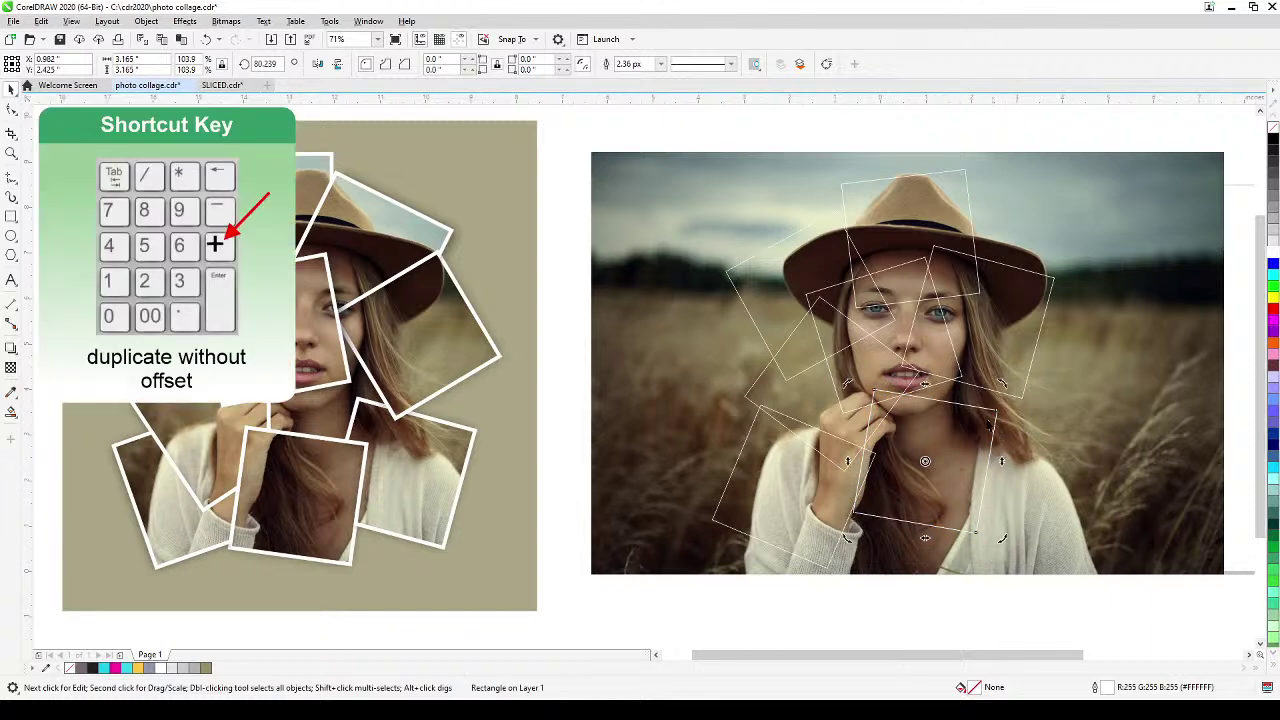
{"action": "left_click_drag", "start_coordinate": [987, 418], "coordinate": [1040, 427]}
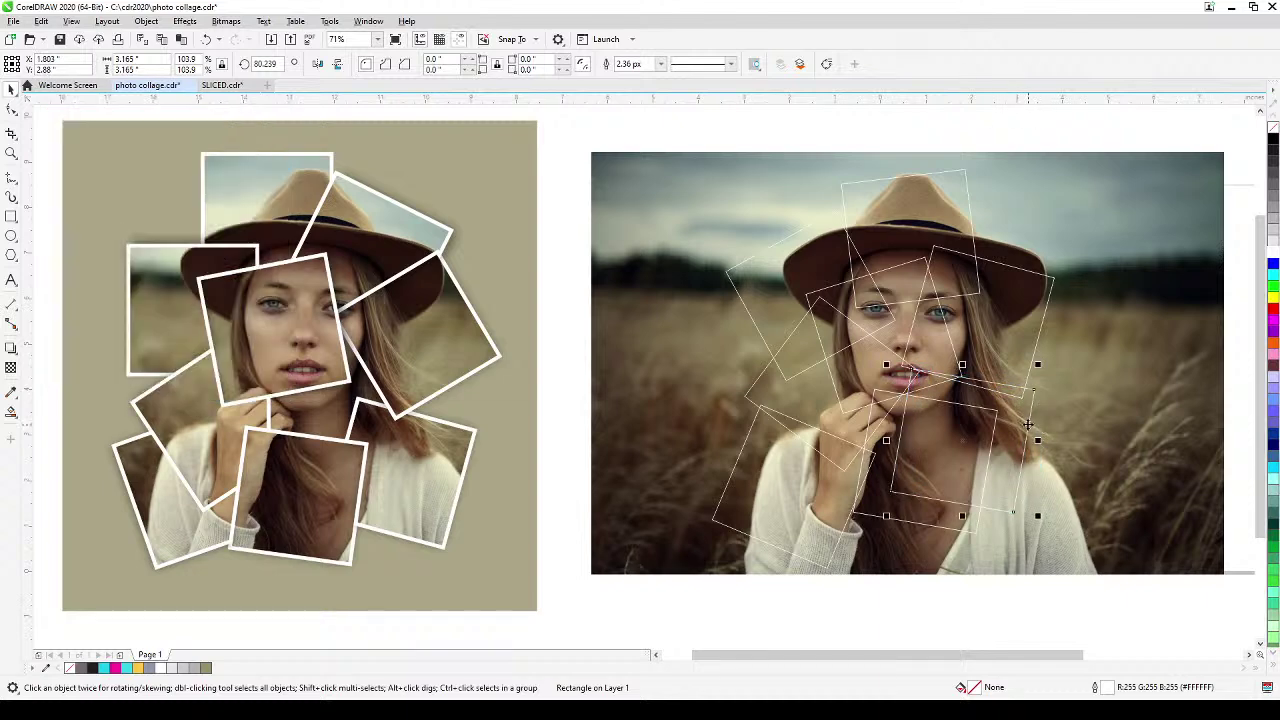
{"action": "left_click", "coordinate": [1028, 425]}
{"action": "left_click_drag", "start_coordinate": [1040, 516], "coordinate": [1089, 535]}
Duplicate the square over the hair, place the copy over the right-hand sleeve and rotate it to about 82.8 degrees.
{"action": "key", "text": "KP_Add"}
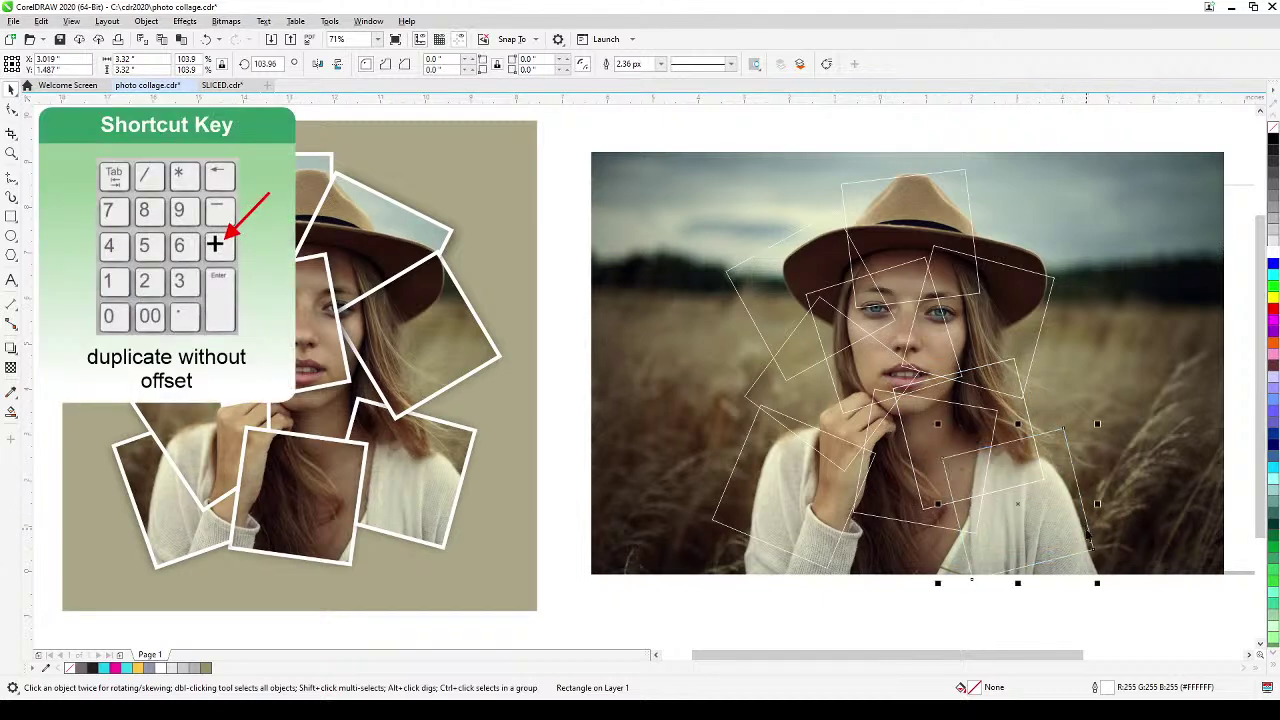
{"action": "key", "text": "Escape"}
{"action": "left_click", "coordinate": [1085, 520]}
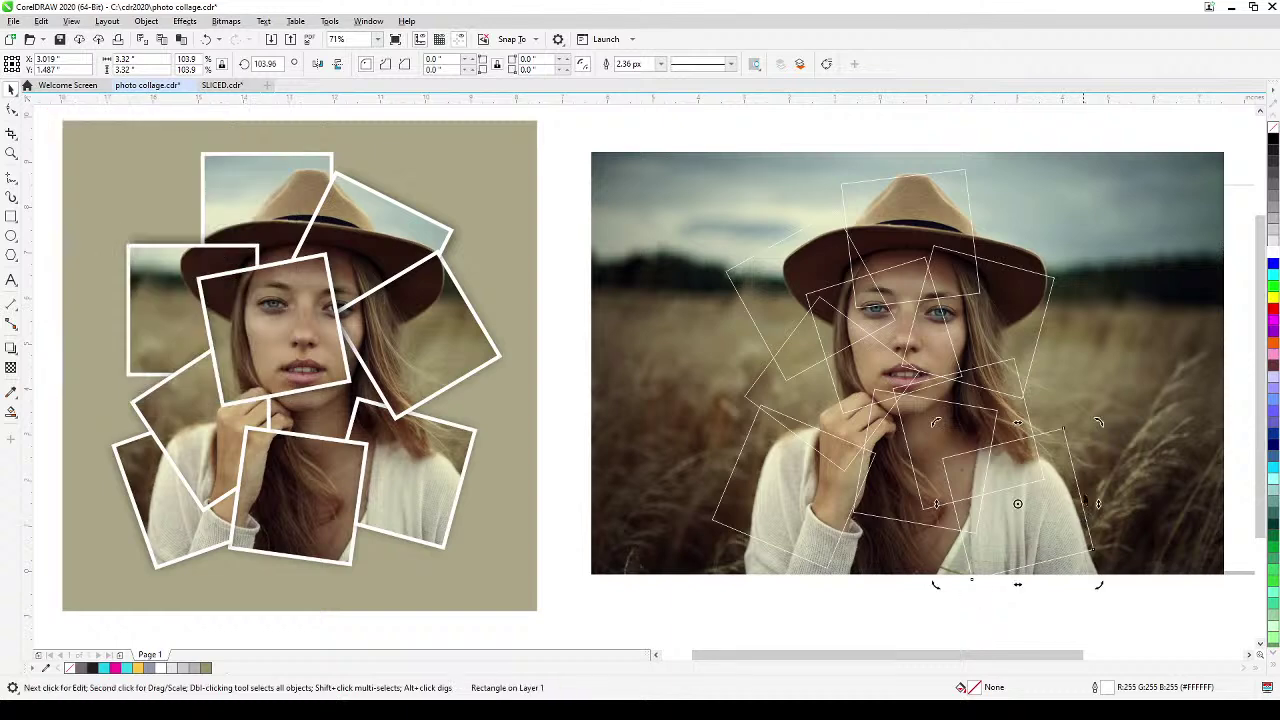
{"action": "left_click_drag", "start_coordinate": [1119, 447], "coordinate": [1122, 465]}
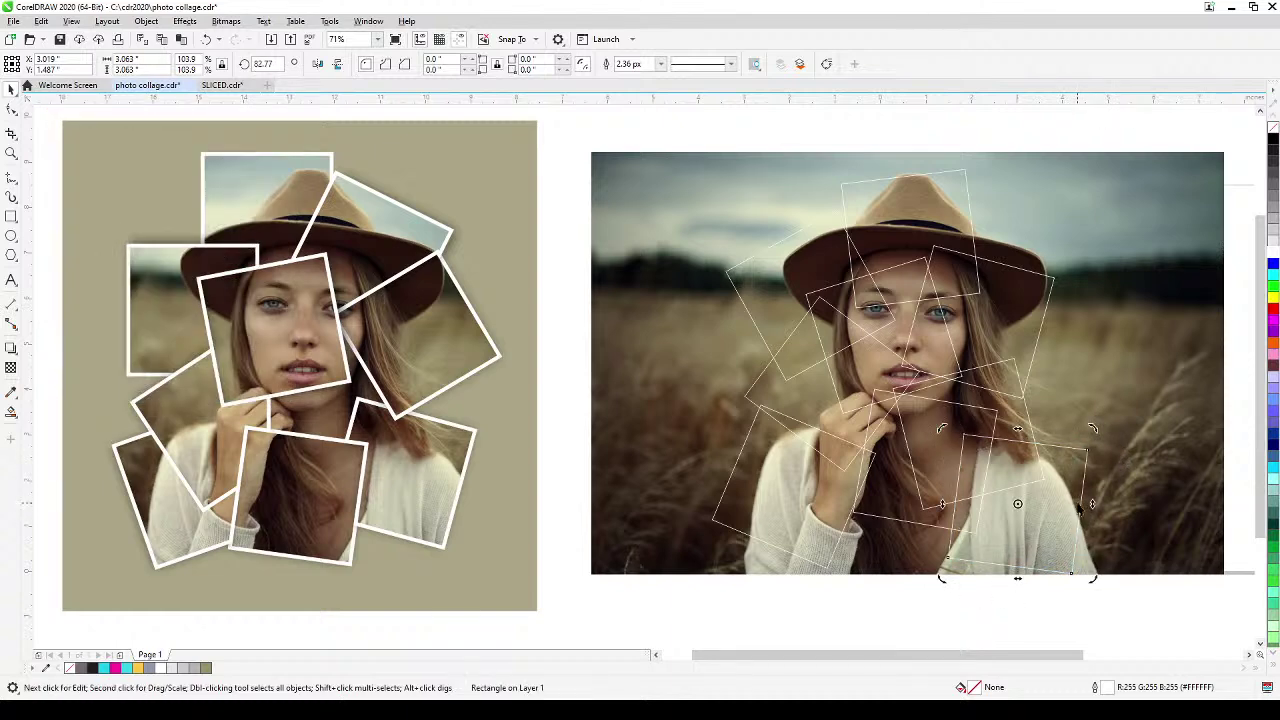
Duplicate the right-hand sleeve square, place the copy at the photo's lower centre between the two sleeves, and rotate it to about 89 degrees.
{"action": "key", "text": "KP_Add"}
{"action": "left_click_drag", "start_coordinate": [1072, 447], "coordinate": [956, 452]}
{"action": "left_click", "coordinate": [956, 452]}
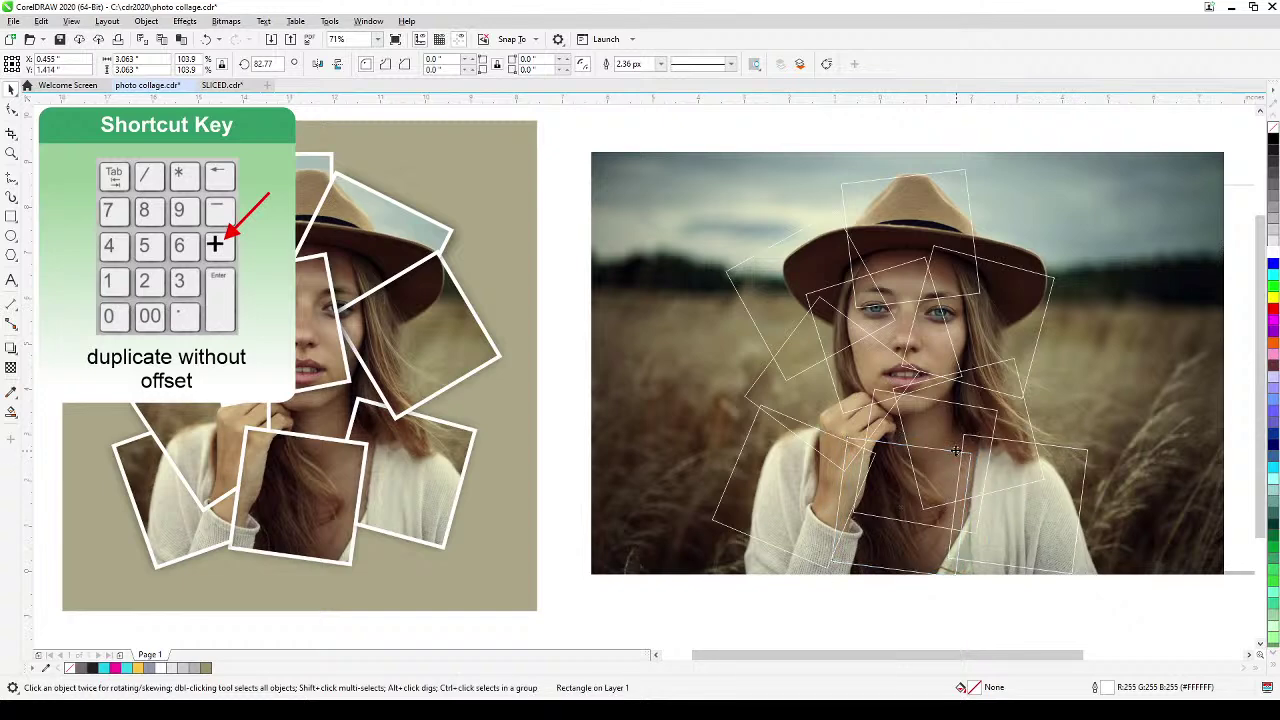
{"action": "left_click_drag", "start_coordinate": [975, 581], "coordinate": [986, 571]}
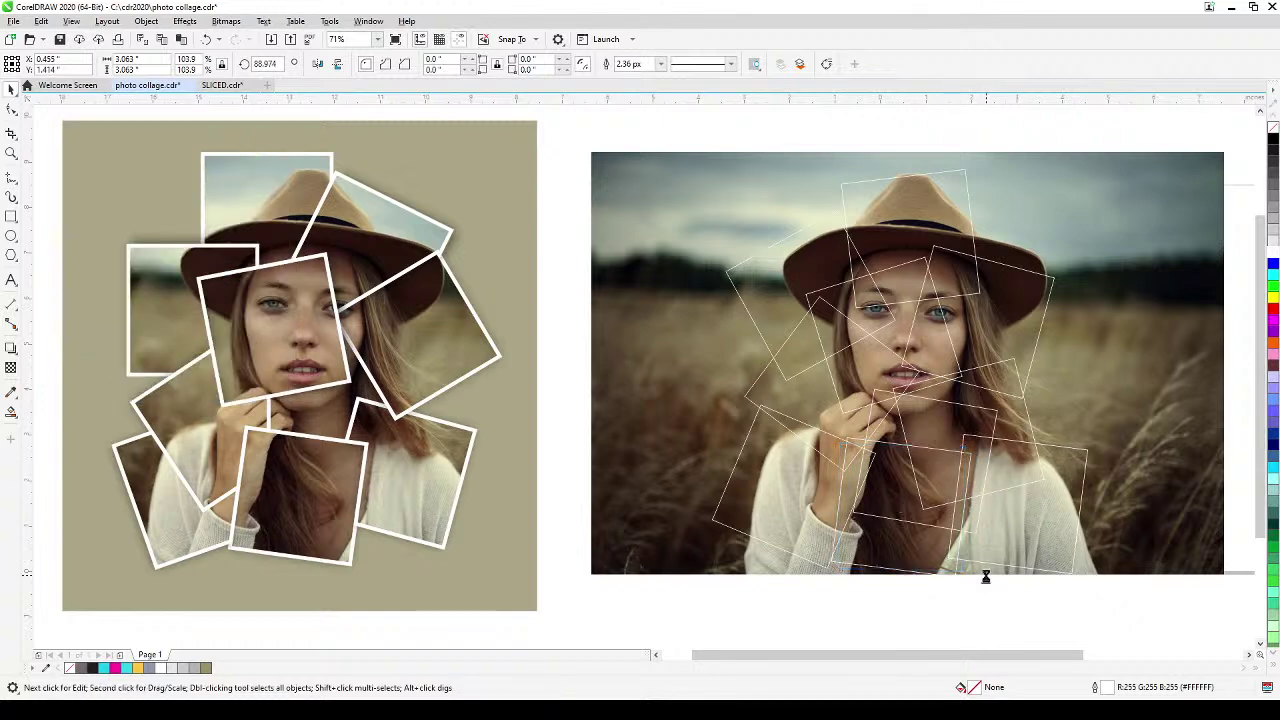
{"action": "left_click", "coordinate": [982, 622]}
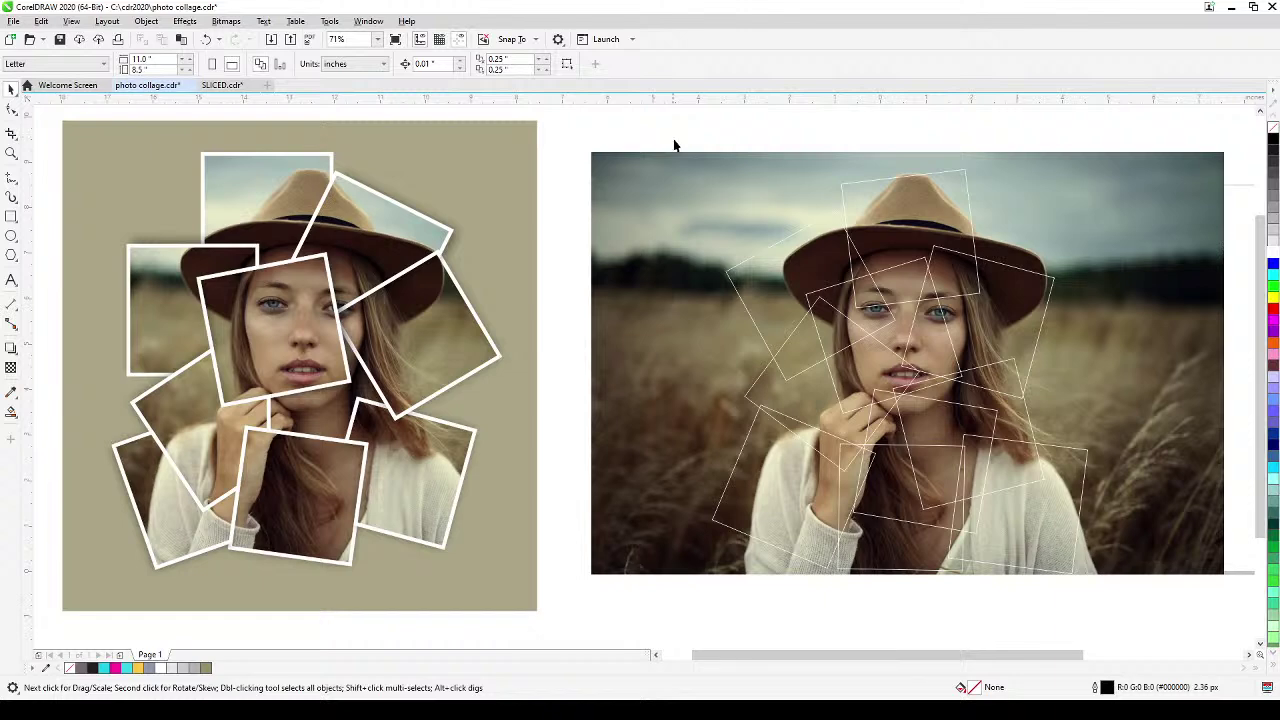
Select all ten squares and set their outline width to 25 px, trying 16 px and 20 px first.
{"action": "left_click_drag", "start_coordinate": [673, 138], "coordinate": [1145, 619]}
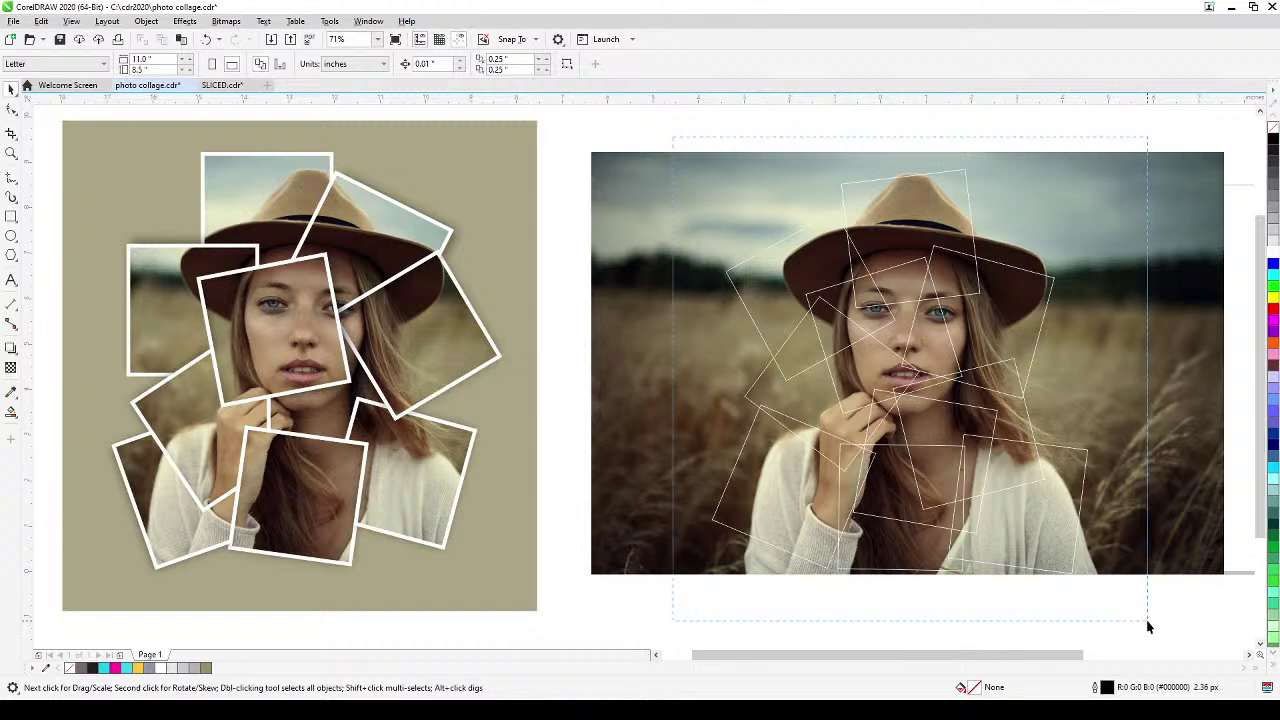
{"action": "left_click_drag", "start_coordinate": [1148, 627], "coordinate": [1148, 627]}
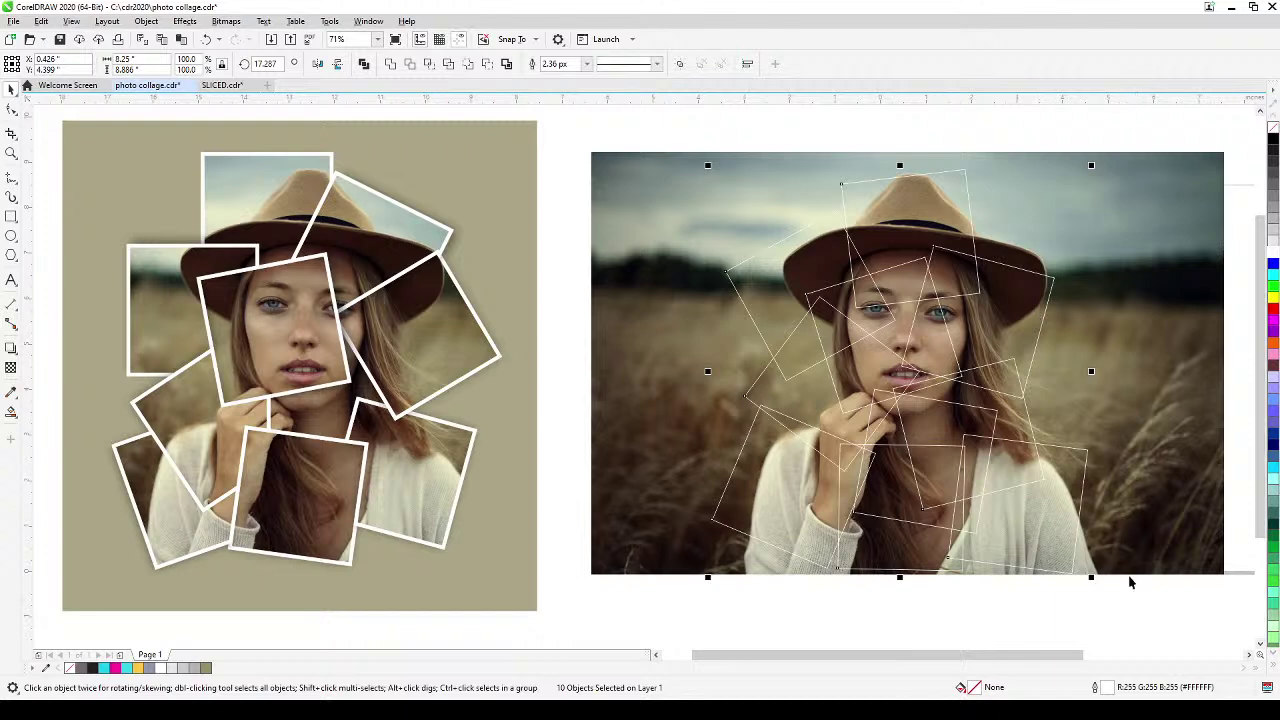
{"action": "double_click", "coordinate": [1095, 690]}
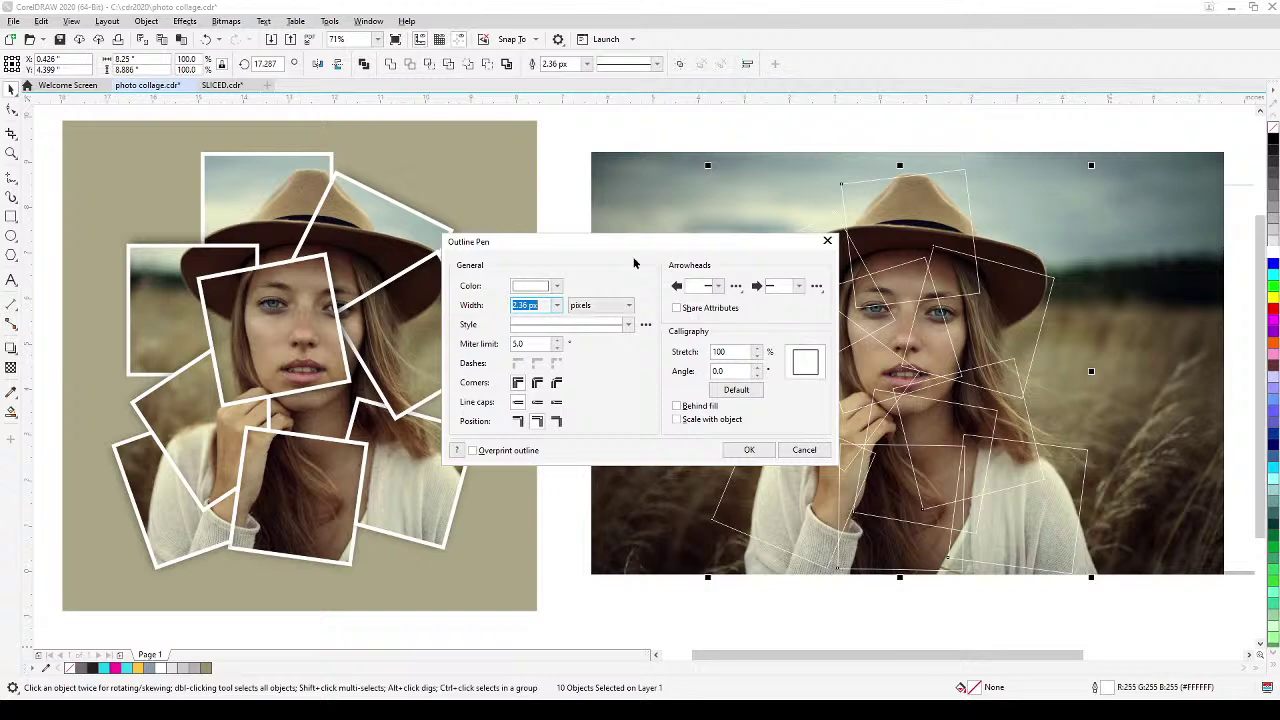
{"action": "left_click", "coordinate": [556, 305]}
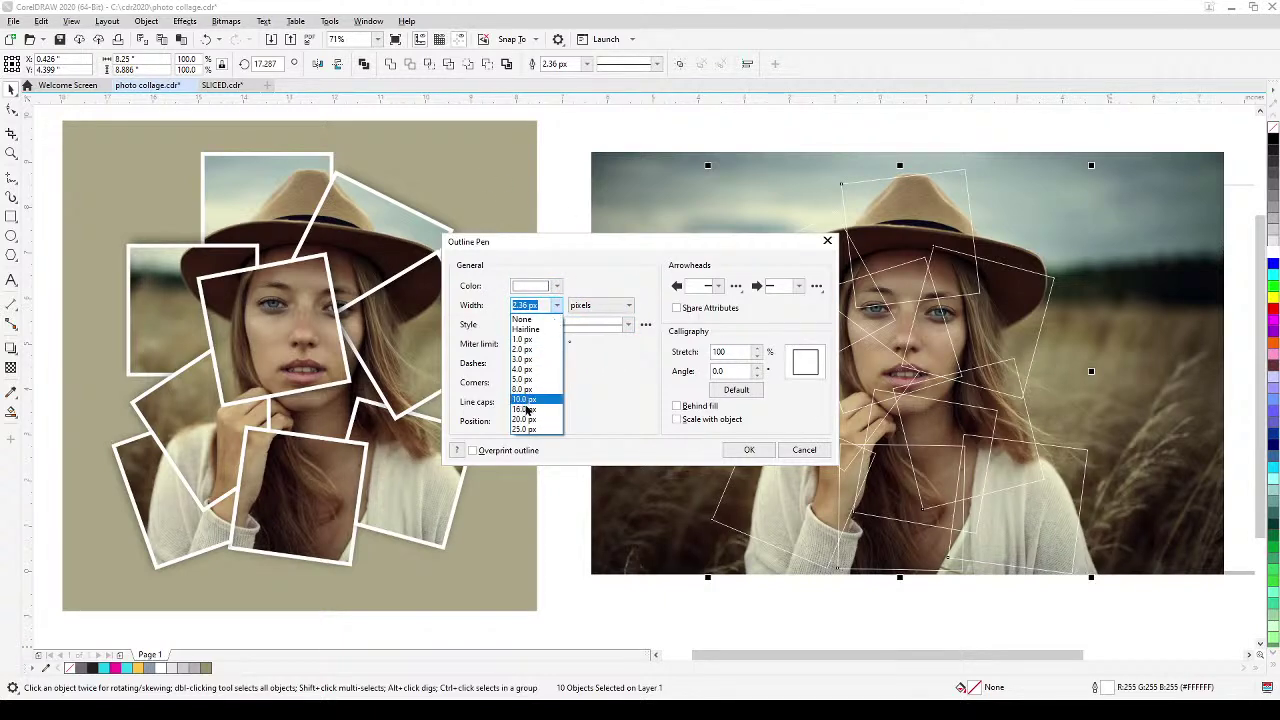
{"action": "left_click", "coordinate": [536, 410]}
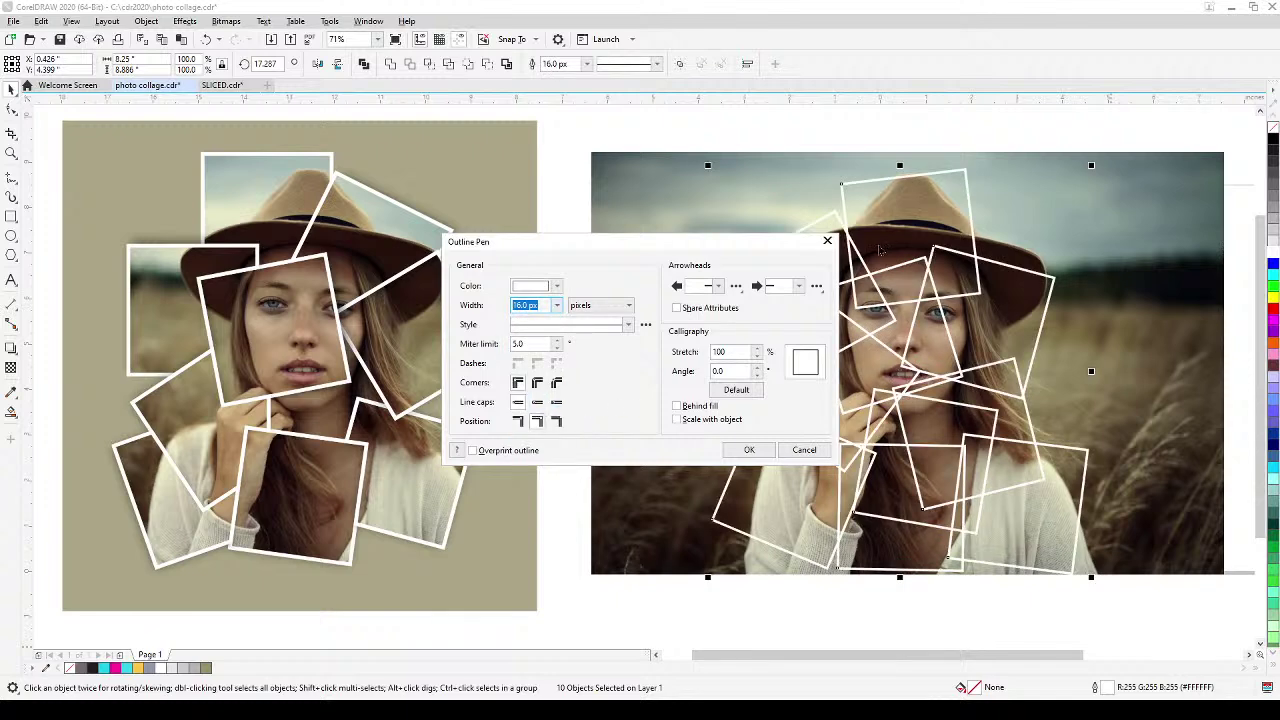
{"action": "left_click", "coordinate": [557, 308]}
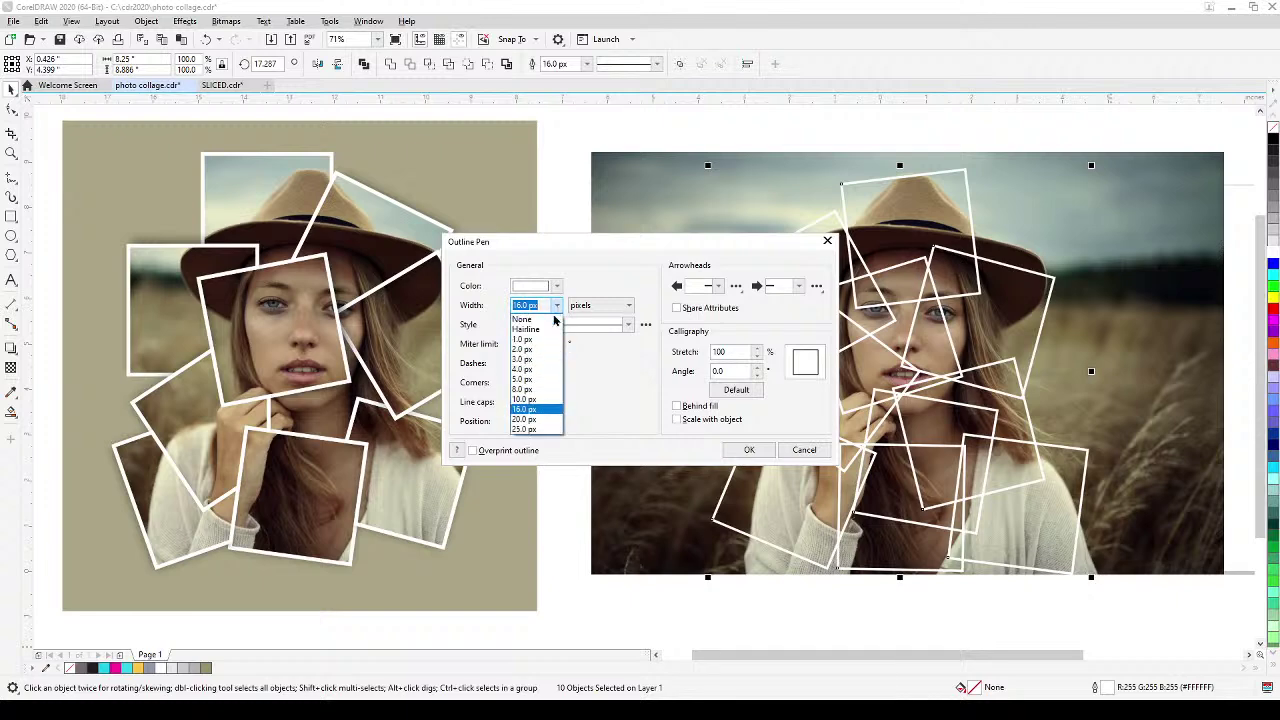
{"action": "left_click", "coordinate": [534, 421]}
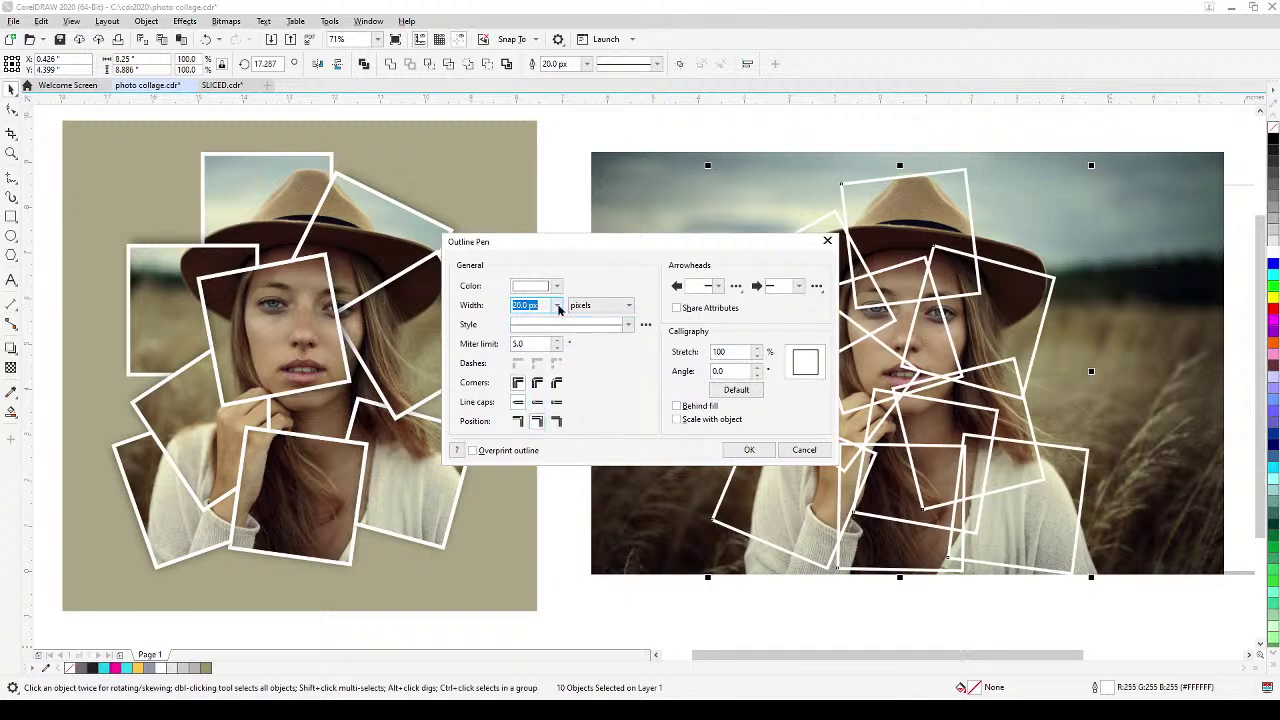
{"action": "left_click", "coordinate": [558, 308]}
{"action": "left_click", "coordinate": [541, 428]}
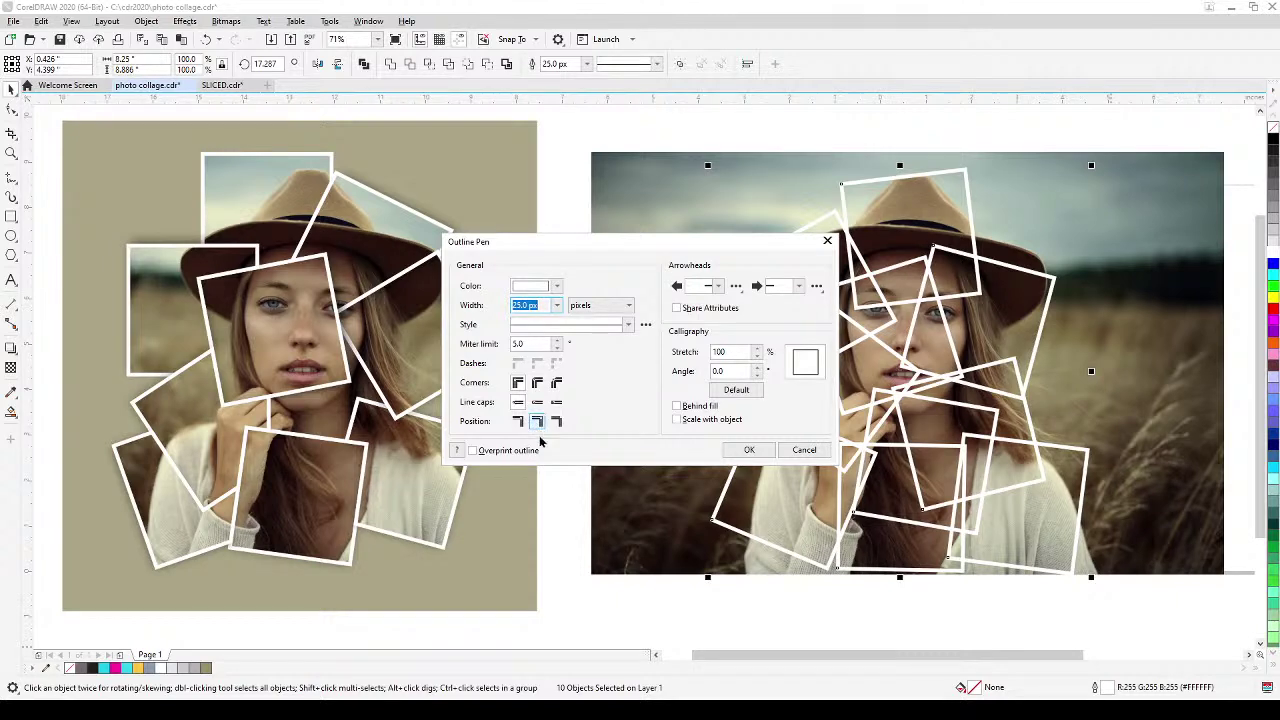
{"action": "left_click", "coordinate": [750, 451]}
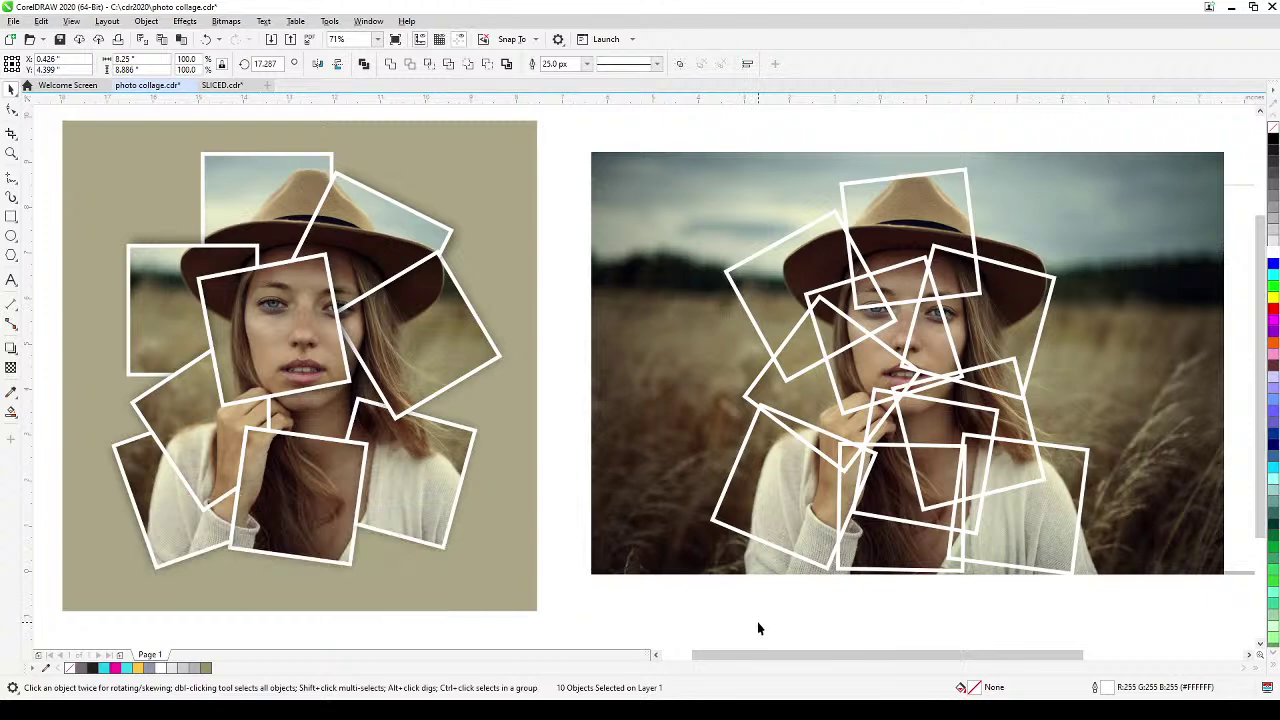
Nudge the right-hand sleeve square slightly upward so its outline stays inside the photo's lower edge.
{"action": "left_click", "coordinate": [757, 621]}
{"action": "left_click", "coordinate": [1077, 541]}
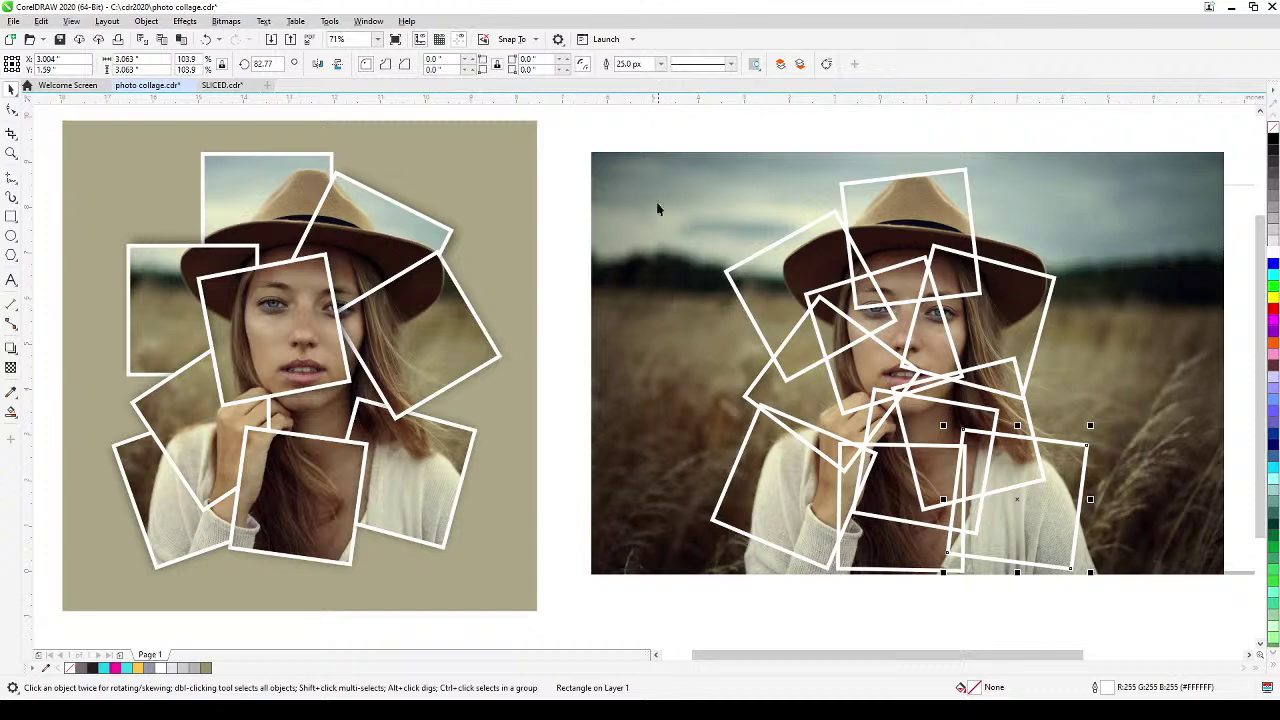
{"action": "left_click", "coordinate": [657, 131]}
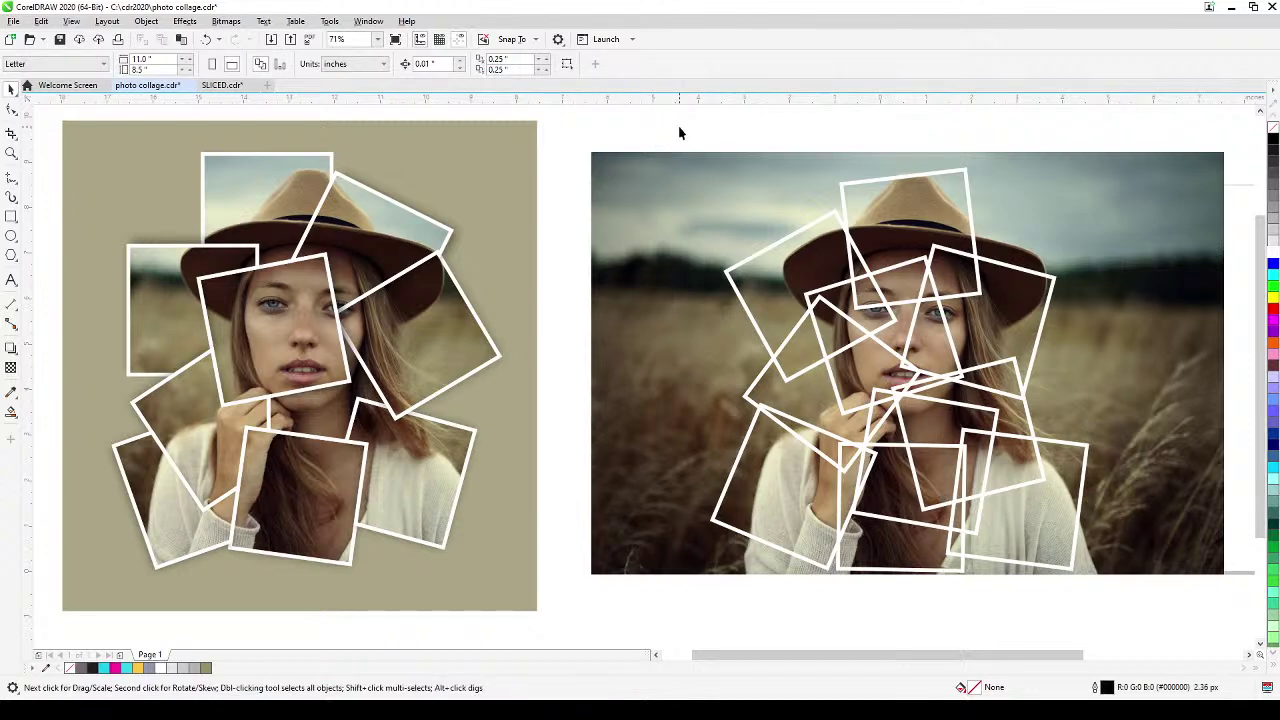
Select all ten squares and fill them with 20% Black.
{"action": "left_click_drag", "start_coordinate": [679, 130], "coordinate": [1128, 580]}
{"action": "left_click_drag", "start_coordinate": [675, 131], "coordinate": [1140, 619]}
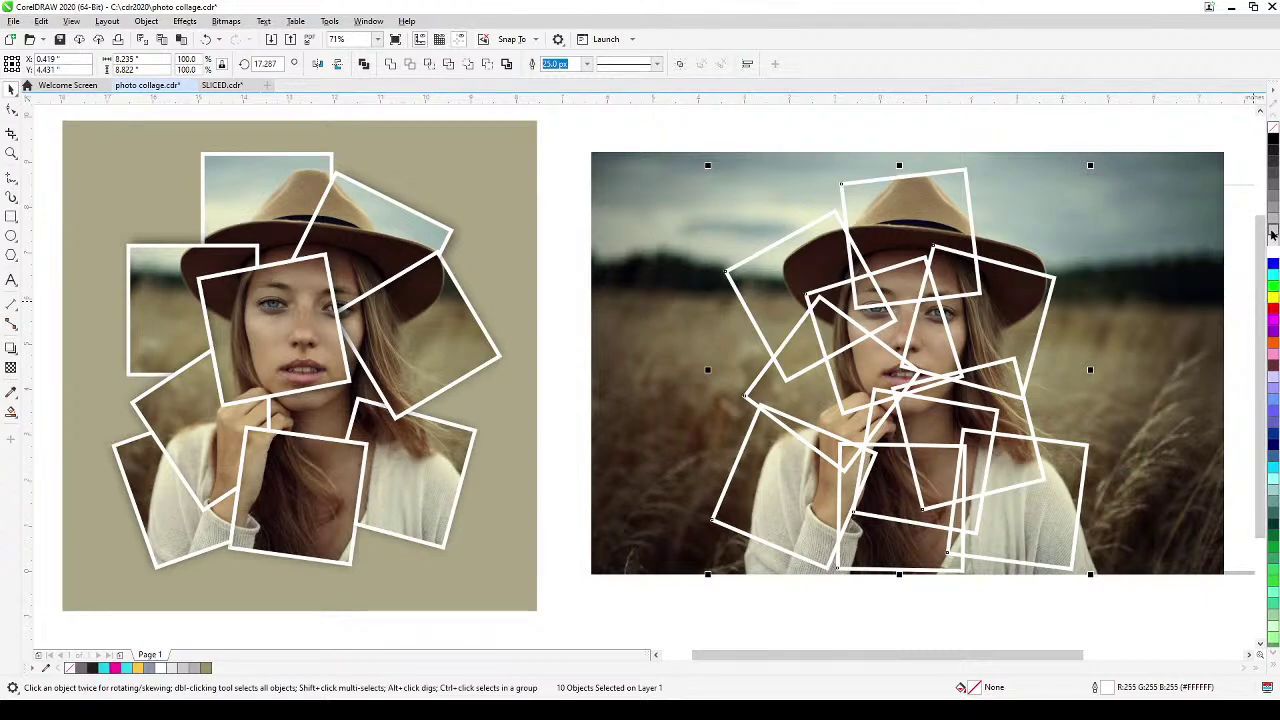
{"action": "left_click", "coordinate": [1272, 232]}
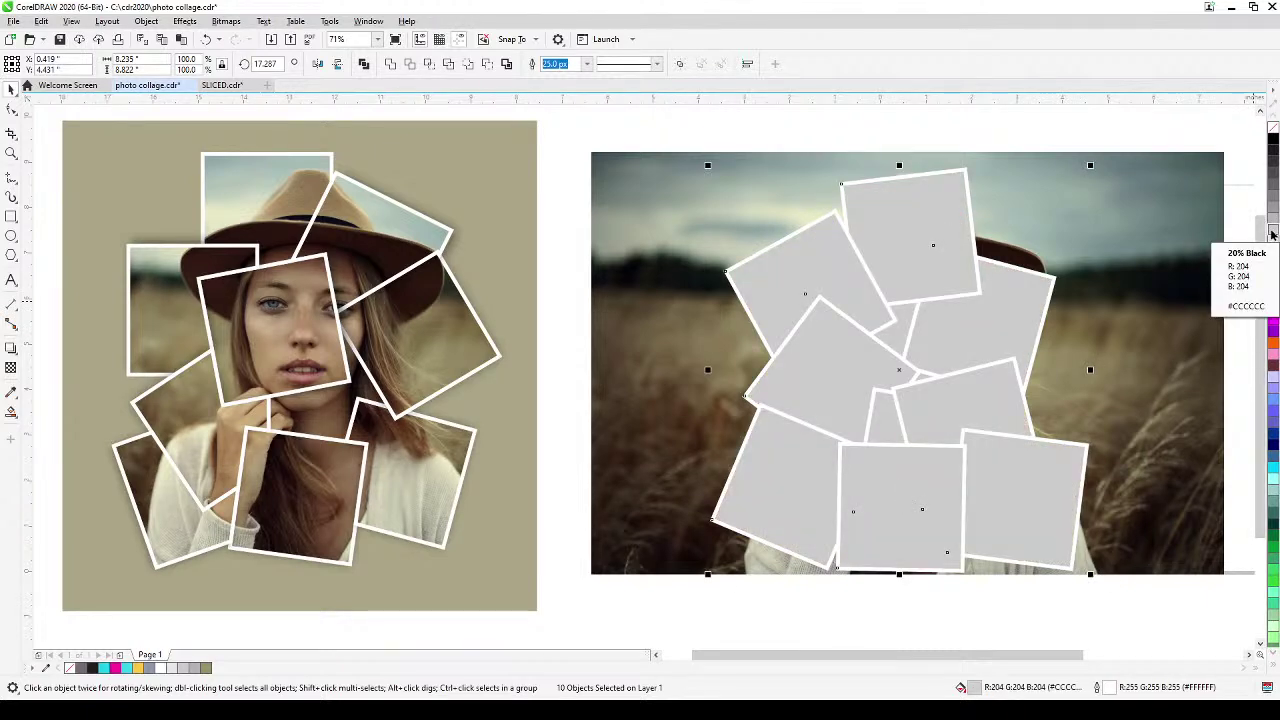
{"action": "left_click", "coordinate": [935, 623]}
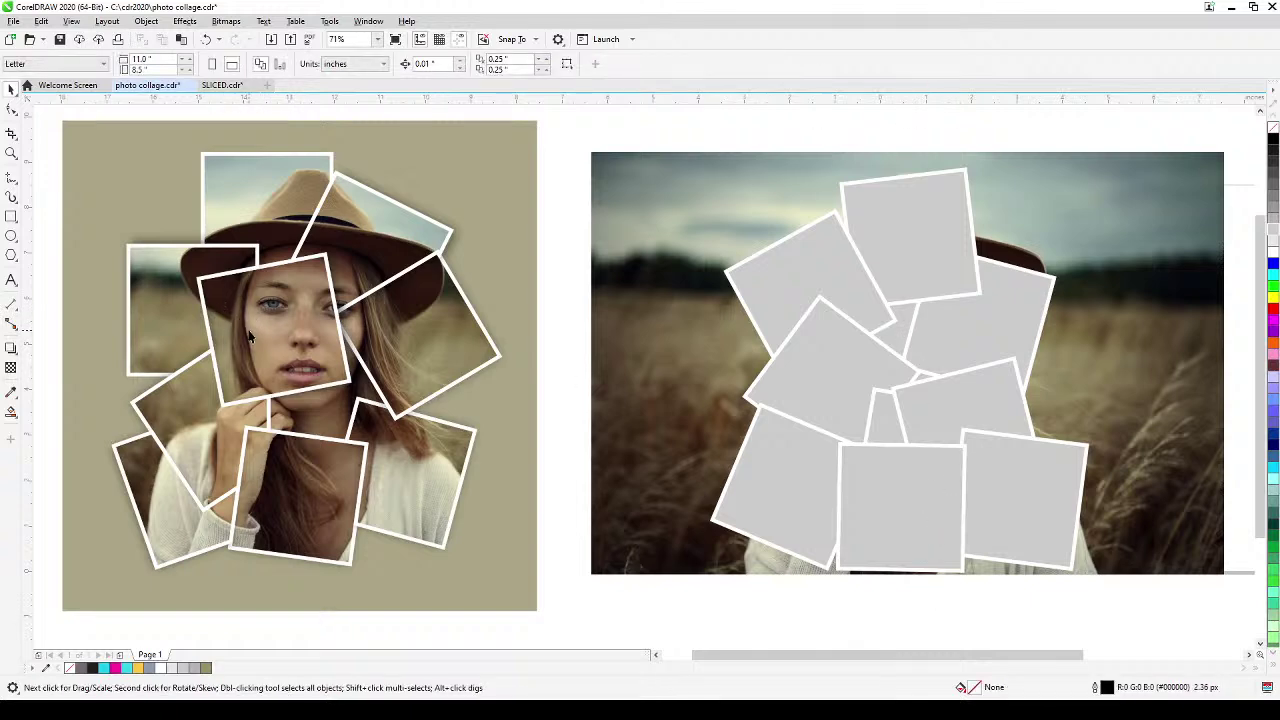
Bring the square over the face to the front of the other squares.
{"action": "left_click", "coordinate": [894, 342]}
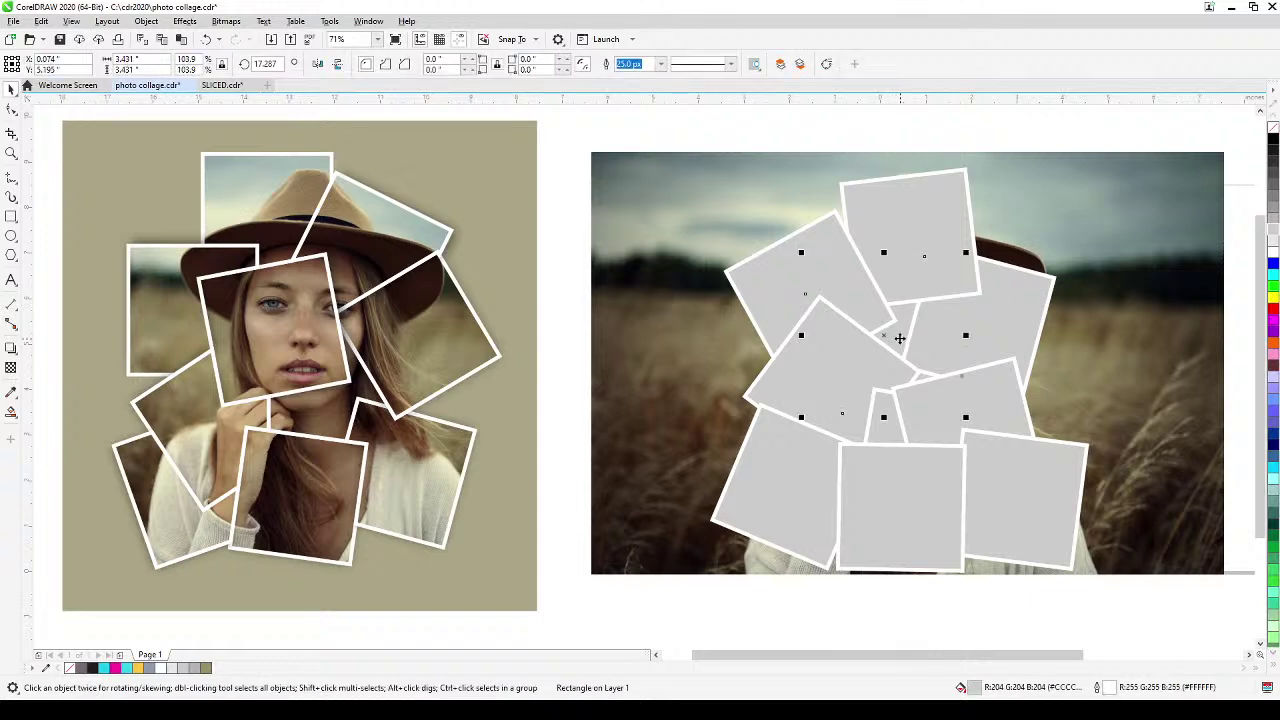
{"action": "key", "text": "shift+Page_Up"}
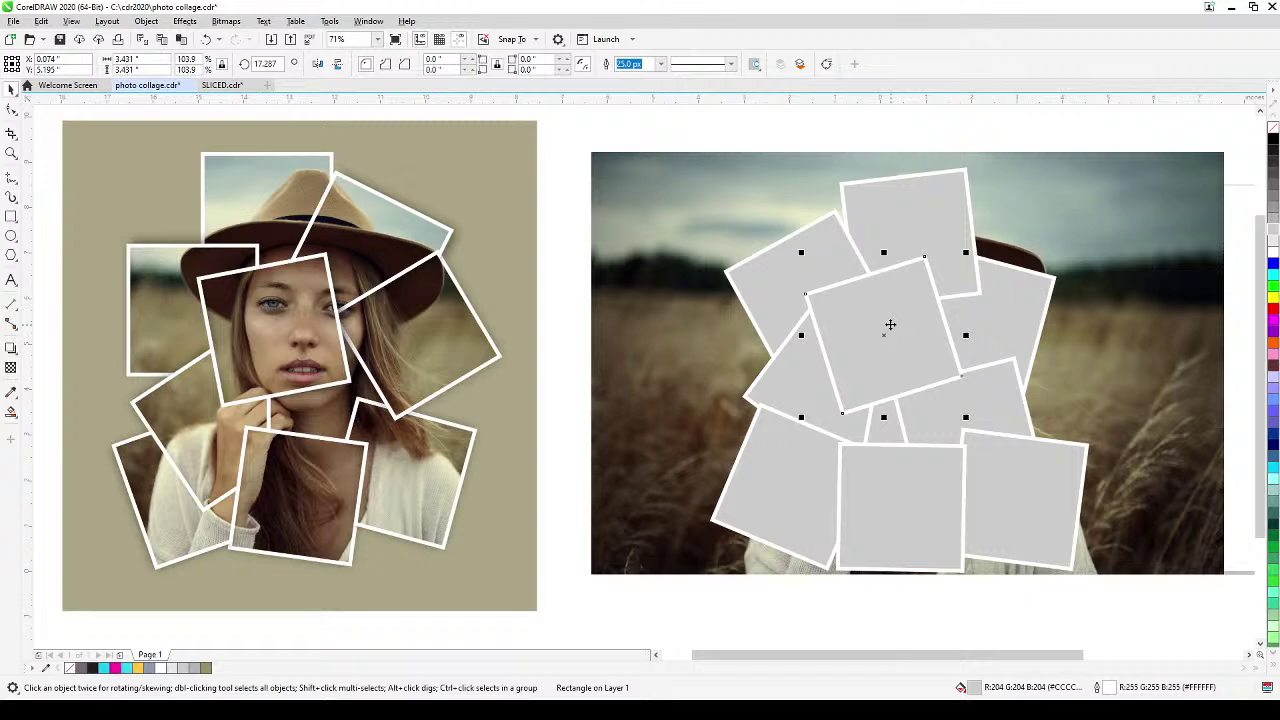
{"action": "left_click", "coordinate": [690, 137]}
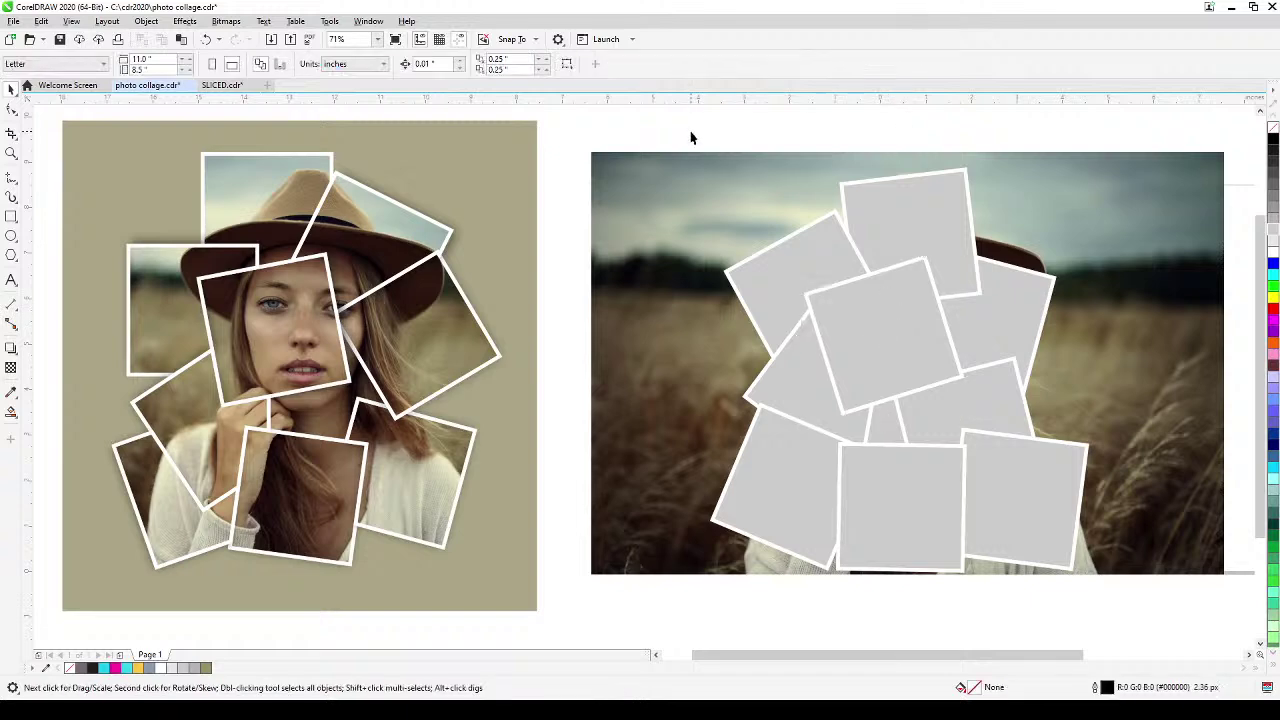
Select all ten squares and apply a uniform transparency of 50 to them.
{"action": "left_click_drag", "start_coordinate": [670, 145], "coordinate": [1128, 628]}
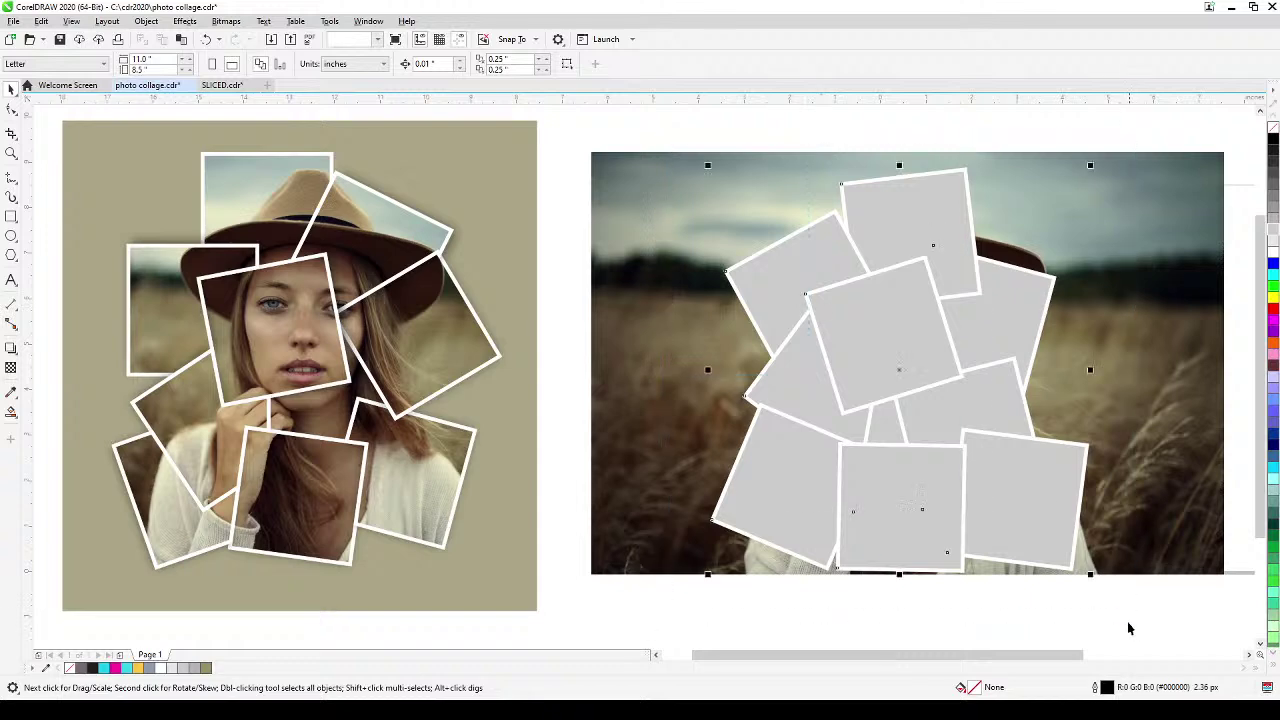
{"action": "left_click", "coordinate": [11, 368]}
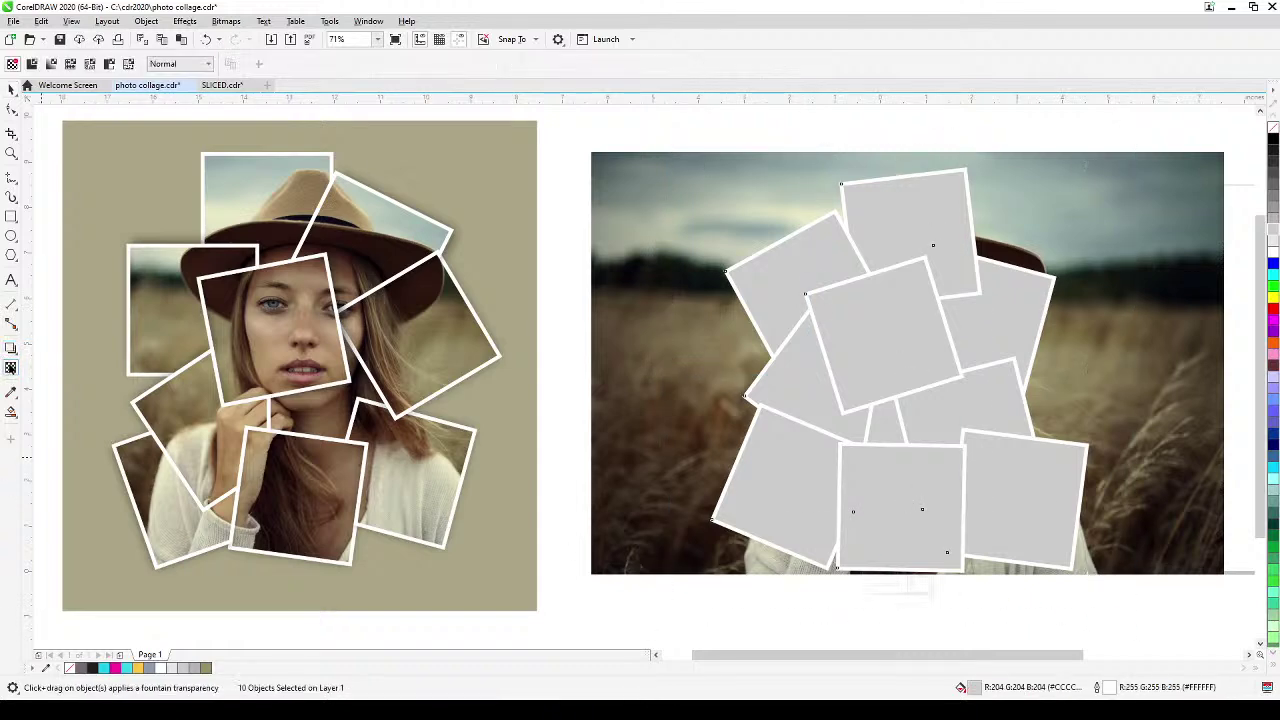
{"action": "left_click", "coordinate": [31, 63]}
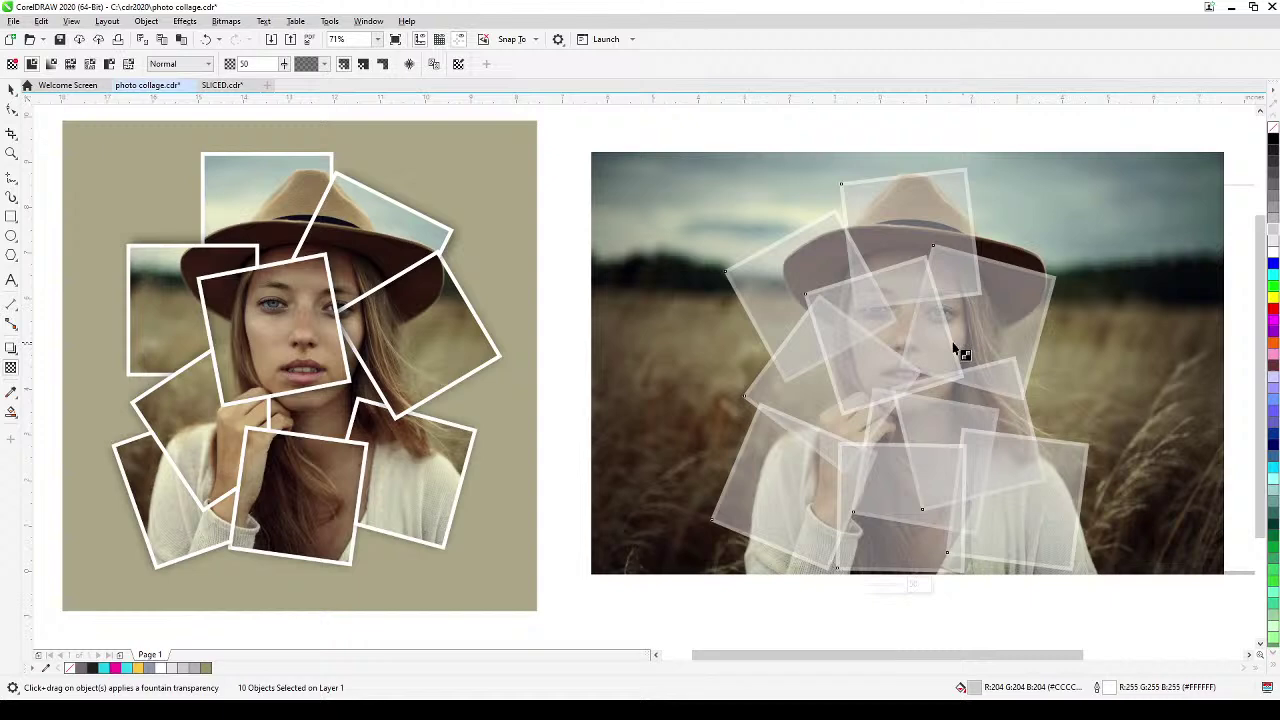
Move the face square about 0.28 inches to the right so it is centred over the face.
{"action": "left_click", "coordinate": [11, 90]}
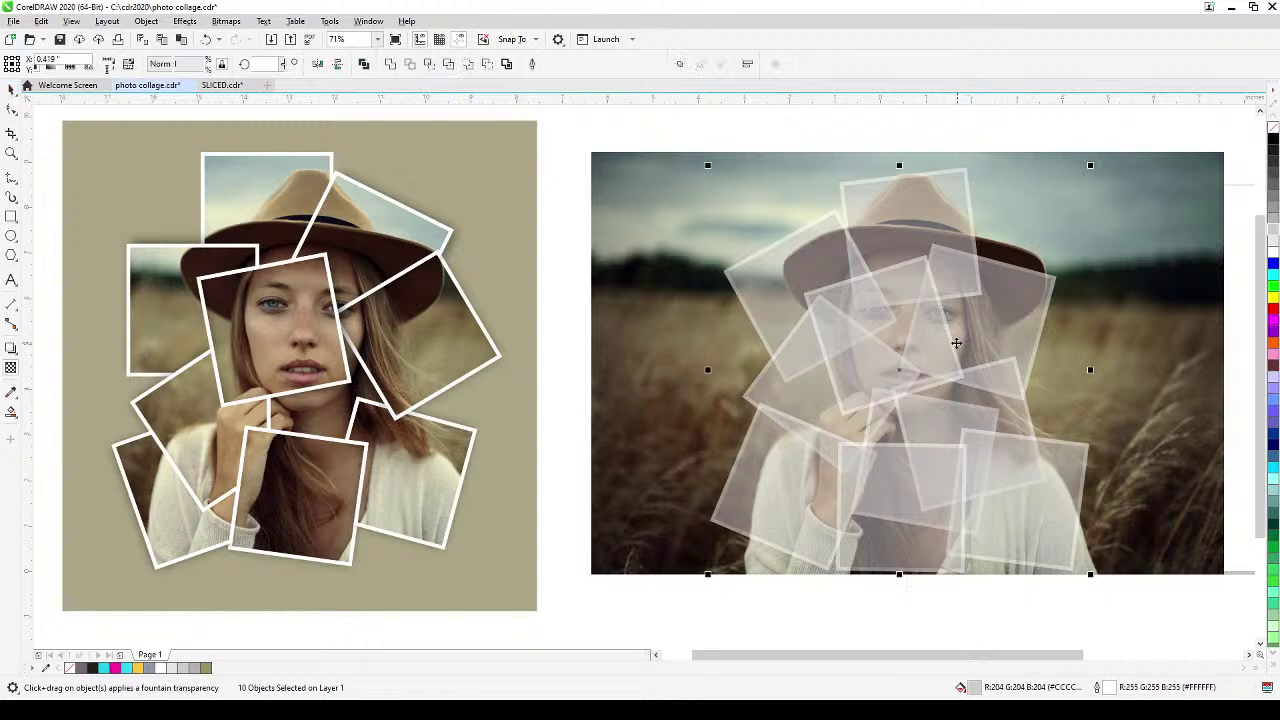
{"action": "left_click", "coordinate": [893, 283]}
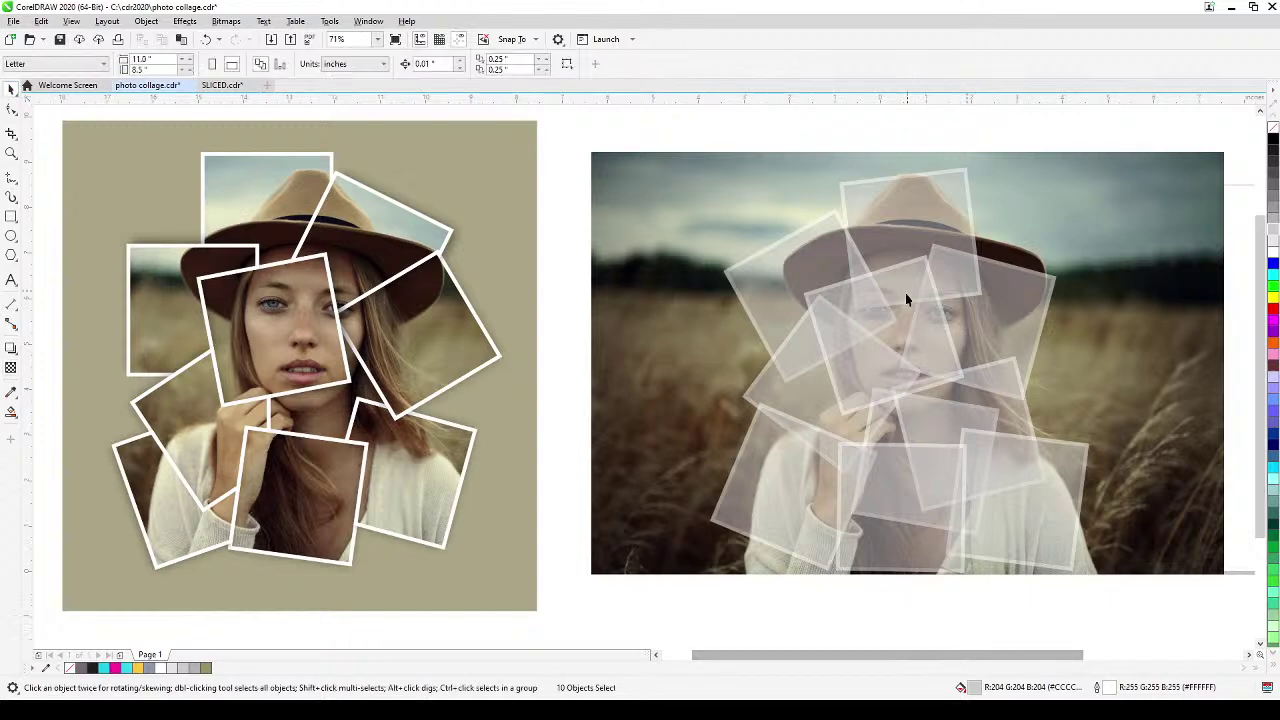
{"action": "left_click_drag", "start_coordinate": [890, 334], "coordinate": [903, 332]}
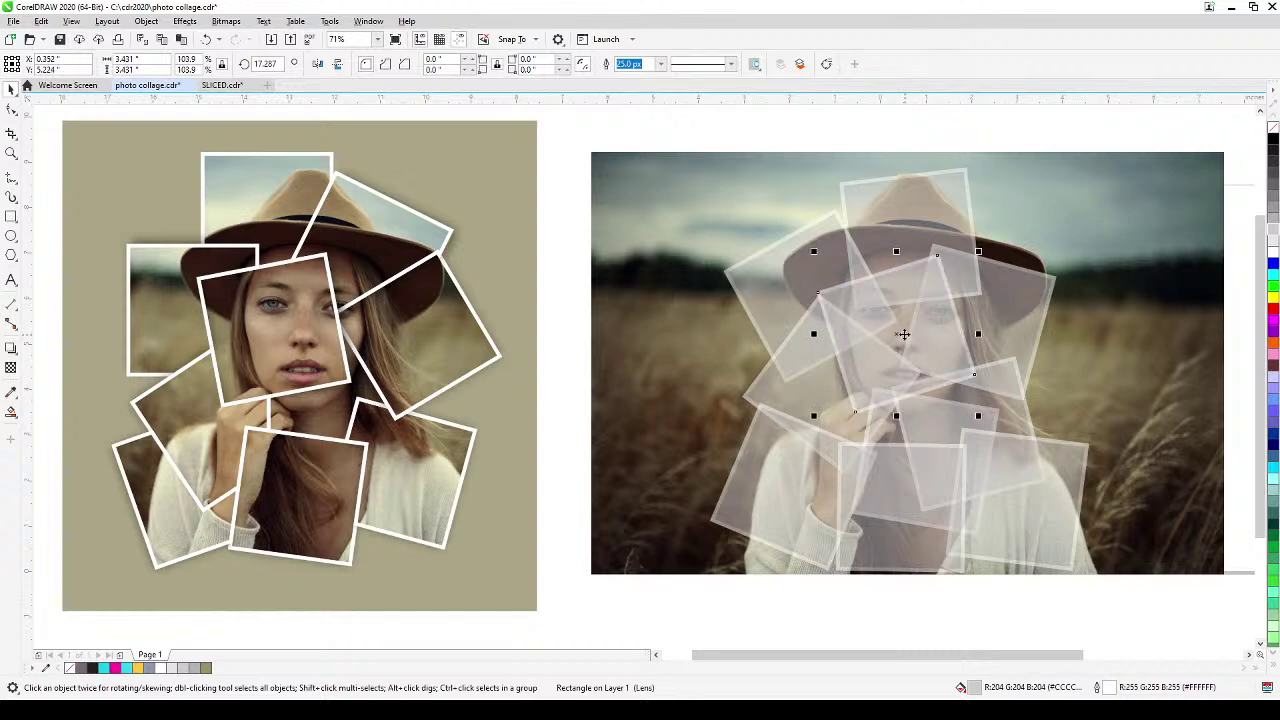
Select all ten squares, remove their transparency so they are solid, and clear the selection.
{"action": "left_click_drag", "start_coordinate": [646, 121], "coordinate": [1120, 627]}
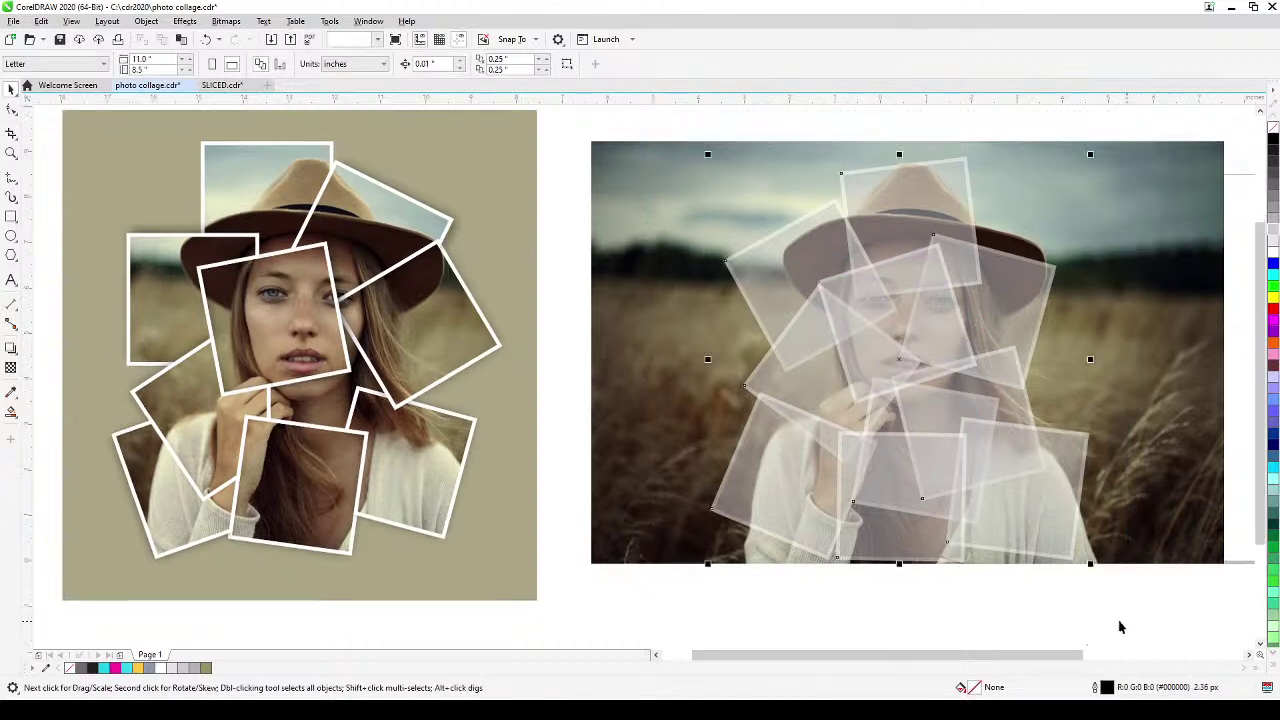
{"action": "left_click", "coordinate": [11, 367]}
{"action": "left_click", "coordinate": [13, 64]}
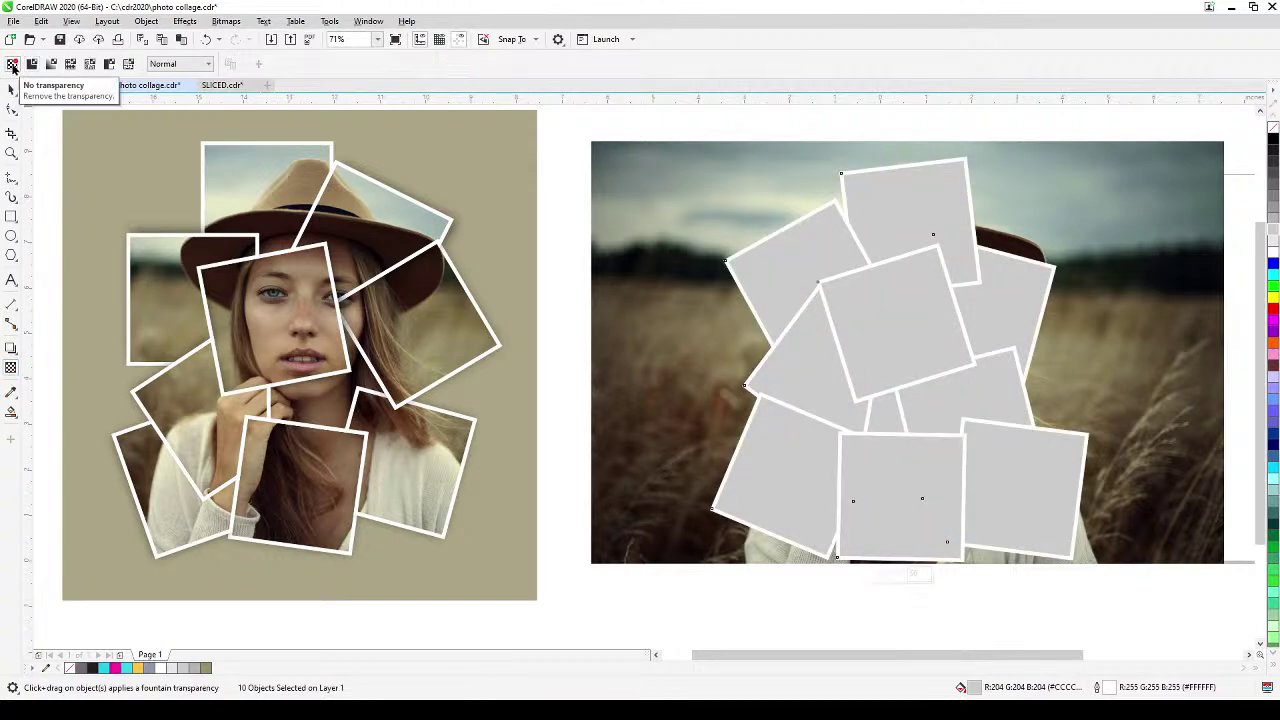
{"action": "left_click", "coordinate": [11, 90]}
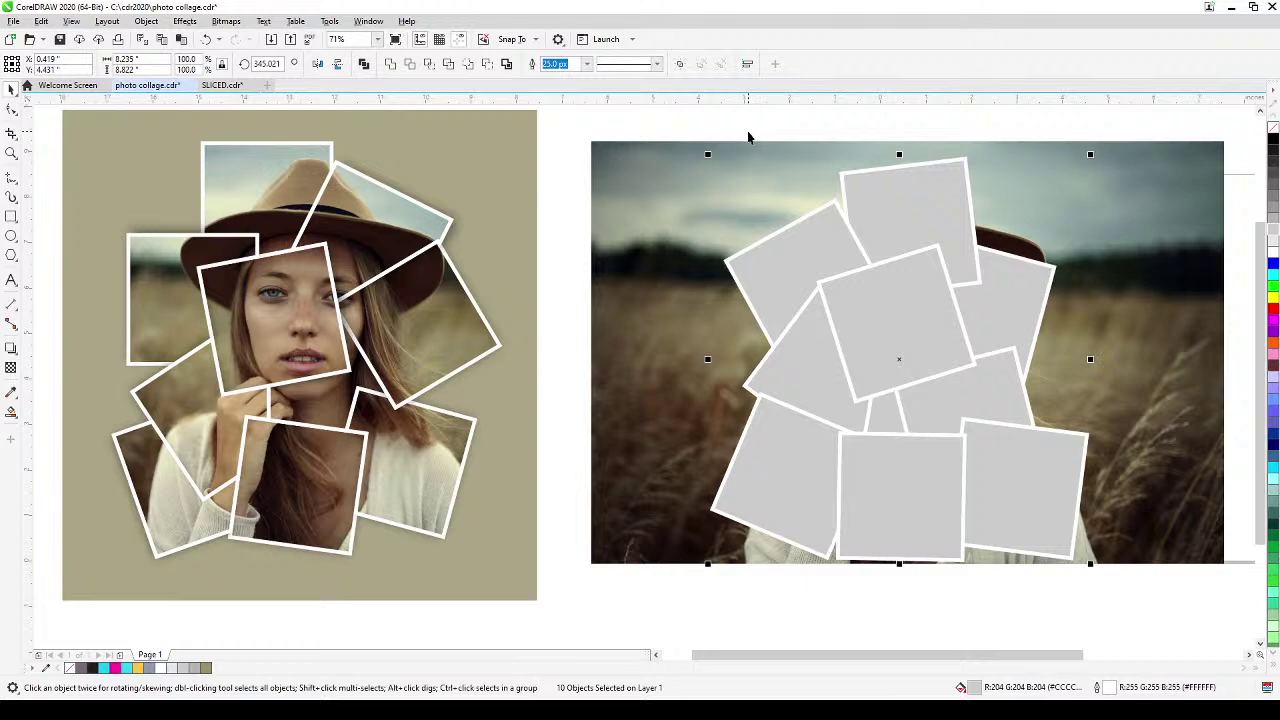
{"action": "left_click", "coordinate": [800, 135]}
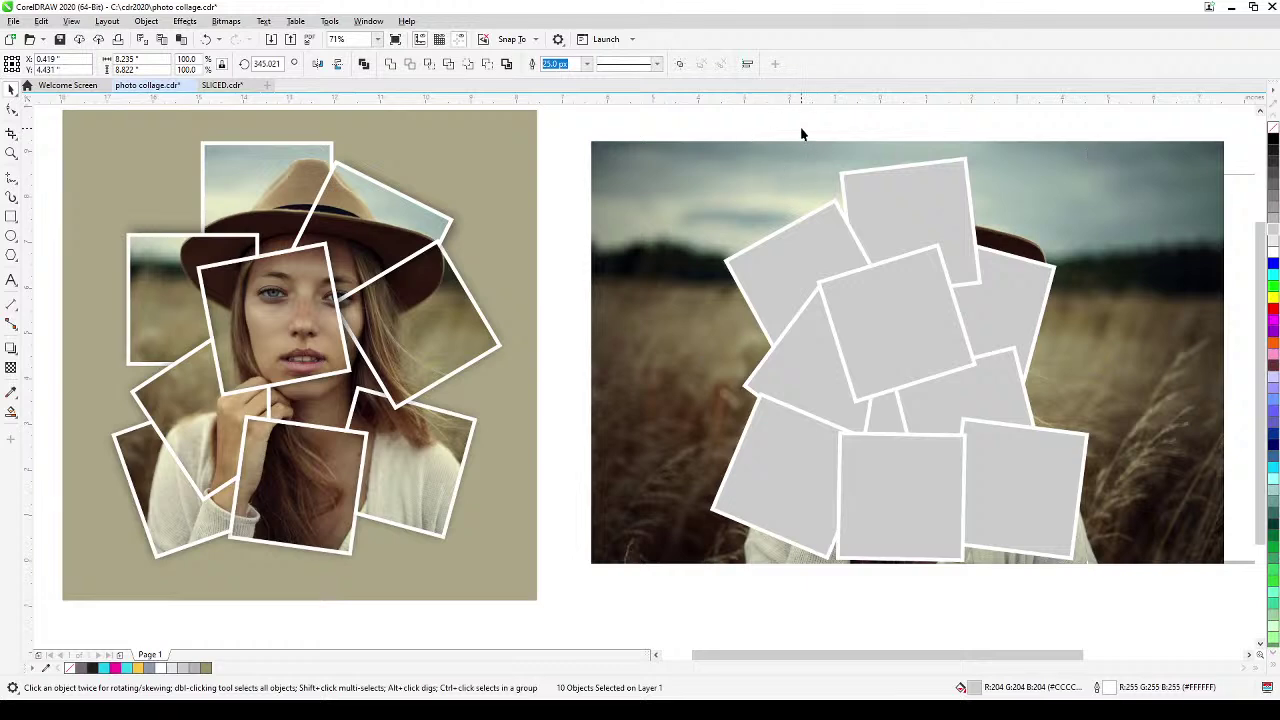
Move the square behind the right side of the hat up and to the right, to about X 2.37, Y 5.94 inches.
{"action": "left_click", "coordinate": [1032, 272], "text": "ctrl"}
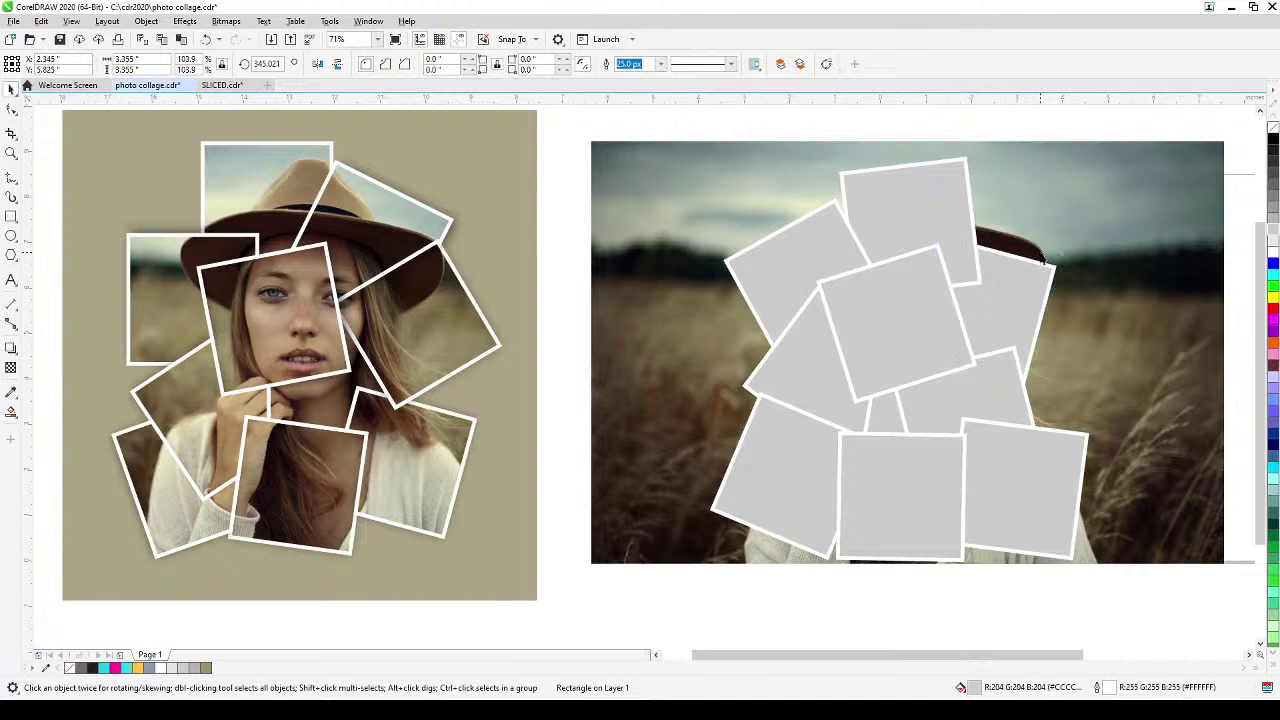
{"action": "left_click_drag", "start_coordinate": [1038, 262], "coordinate": [1044, 250]}
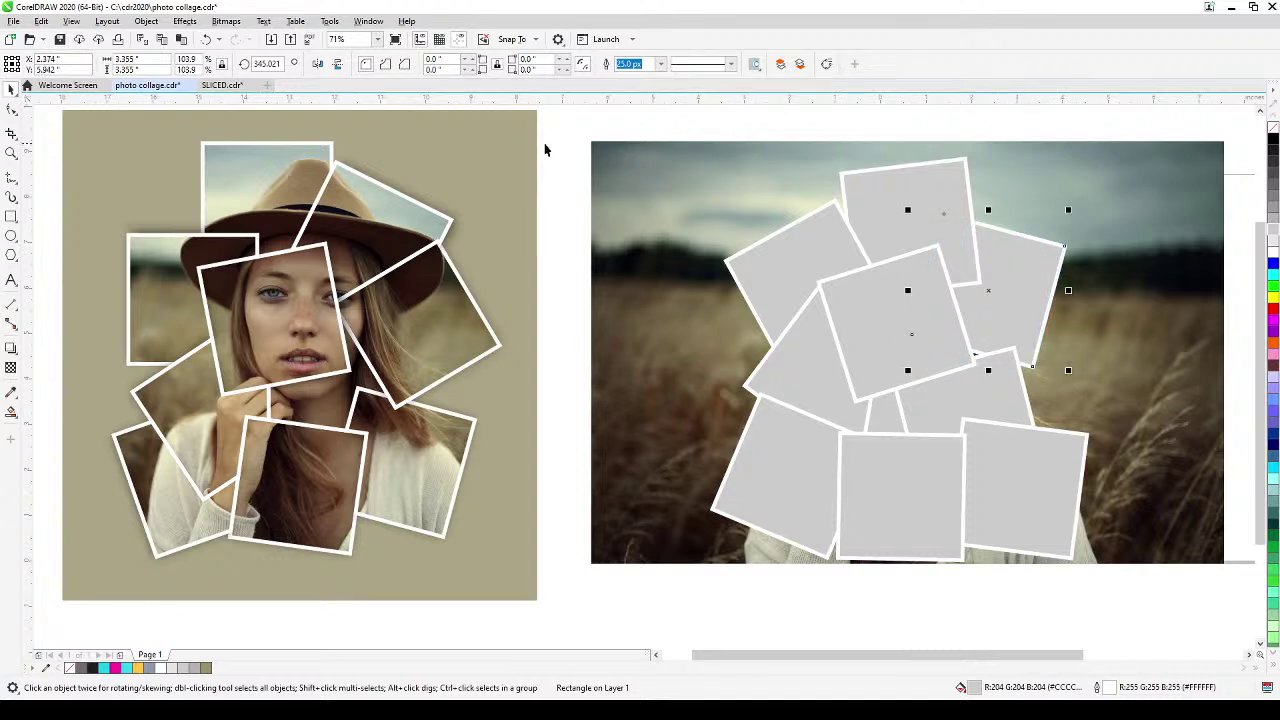
{"action": "left_click", "coordinate": [572, 138]}
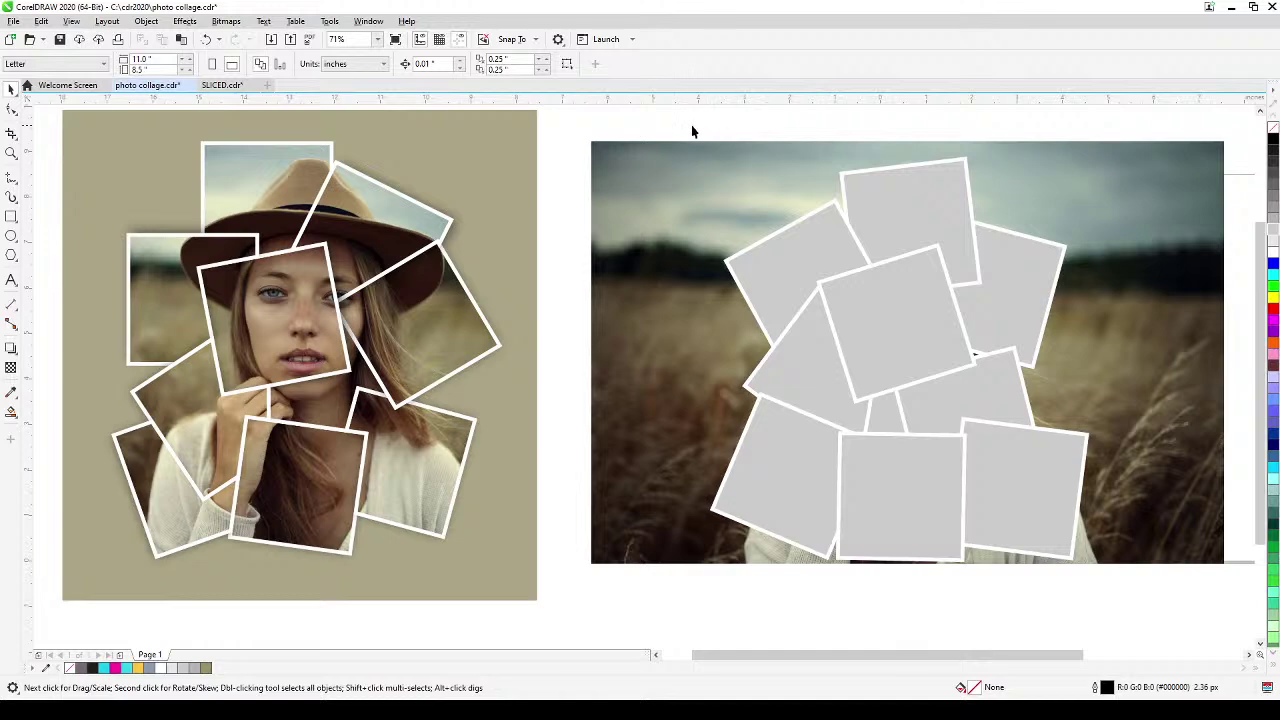
Move the middle square on the collage's left side about 0.47 inches to the left.
{"action": "left_click_drag", "start_coordinate": [709, 149], "coordinate": [952, 570]}
{"action": "left_click_drag", "start_coordinate": [686, 517], "coordinate": [695, 347]}
{"action": "left_click", "coordinate": [773, 373]}
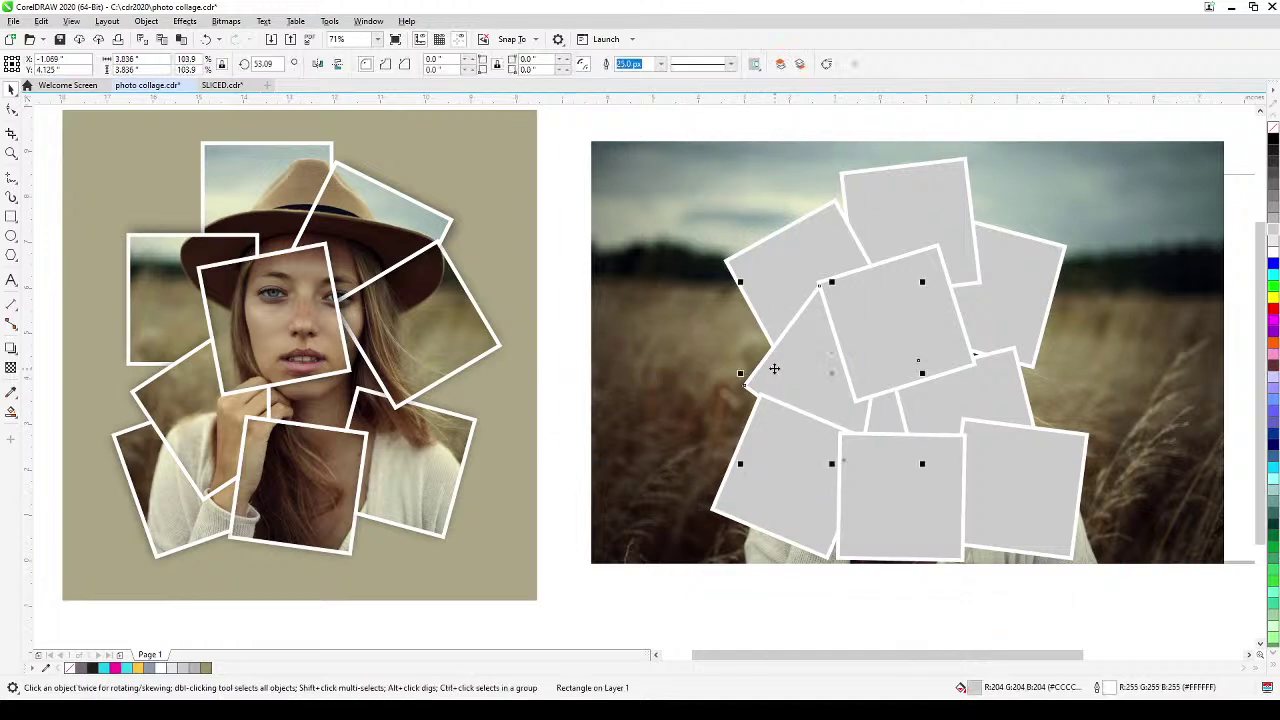
{"action": "left_click_drag", "start_coordinate": [757, 370], "coordinate": [738, 371]}
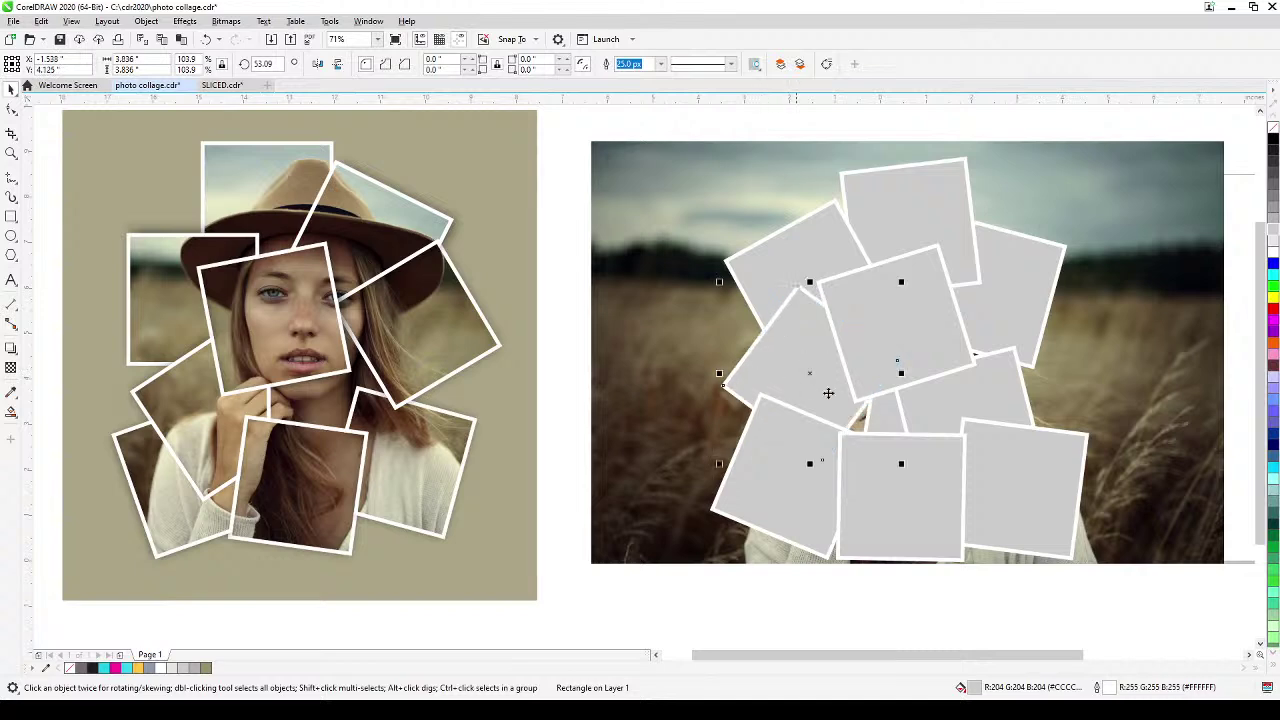
Move the middle square on the collage's right side to about X 2.59, Y 3.36 and the one below the face square to about X 0.26, Y 2.81 inches.
{"action": "left_click_drag", "start_coordinate": [1010, 393], "coordinate": [1044, 370]}
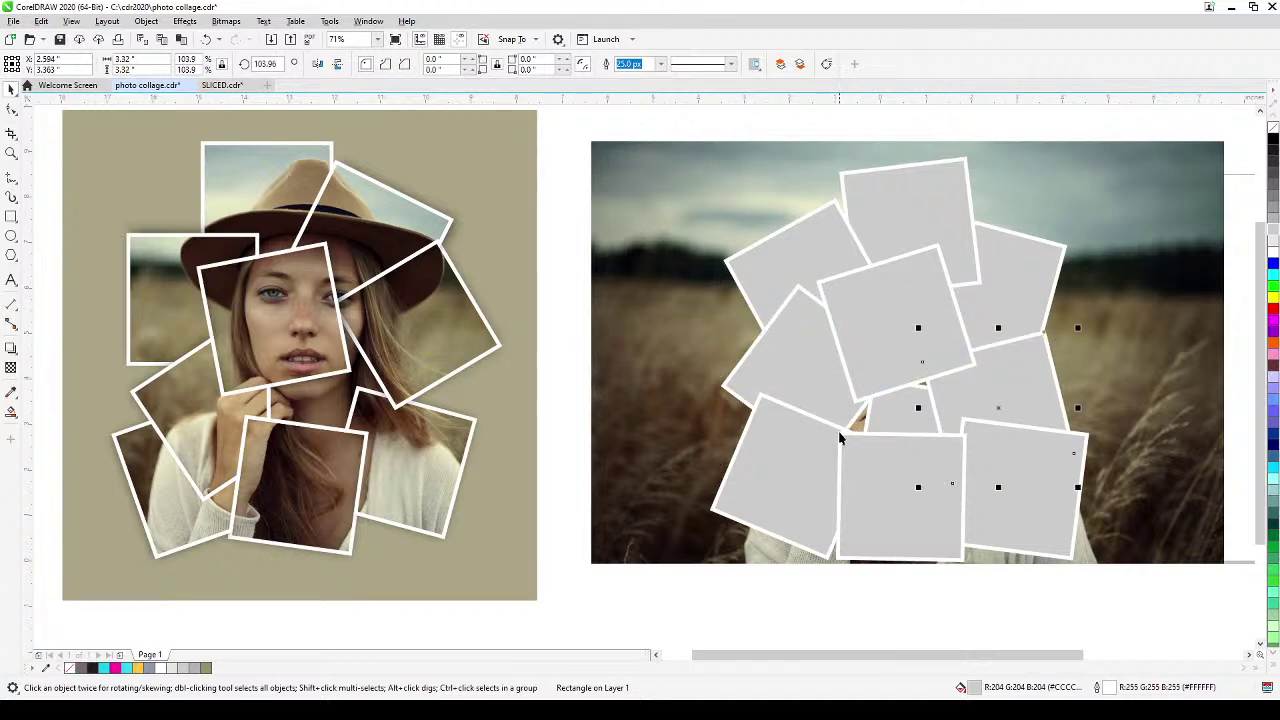
{"action": "left_click", "coordinate": [891, 420]}
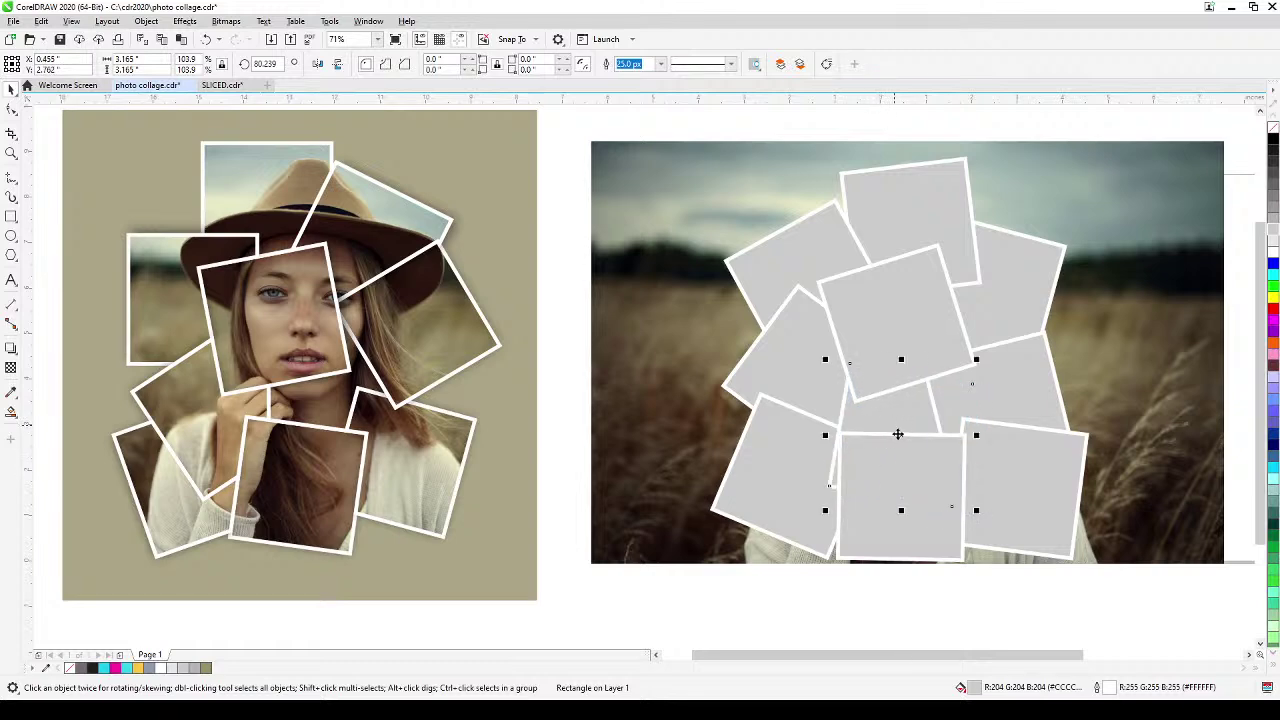
{"action": "left_click_drag", "start_coordinate": [901, 432], "coordinate": [895, 441]}
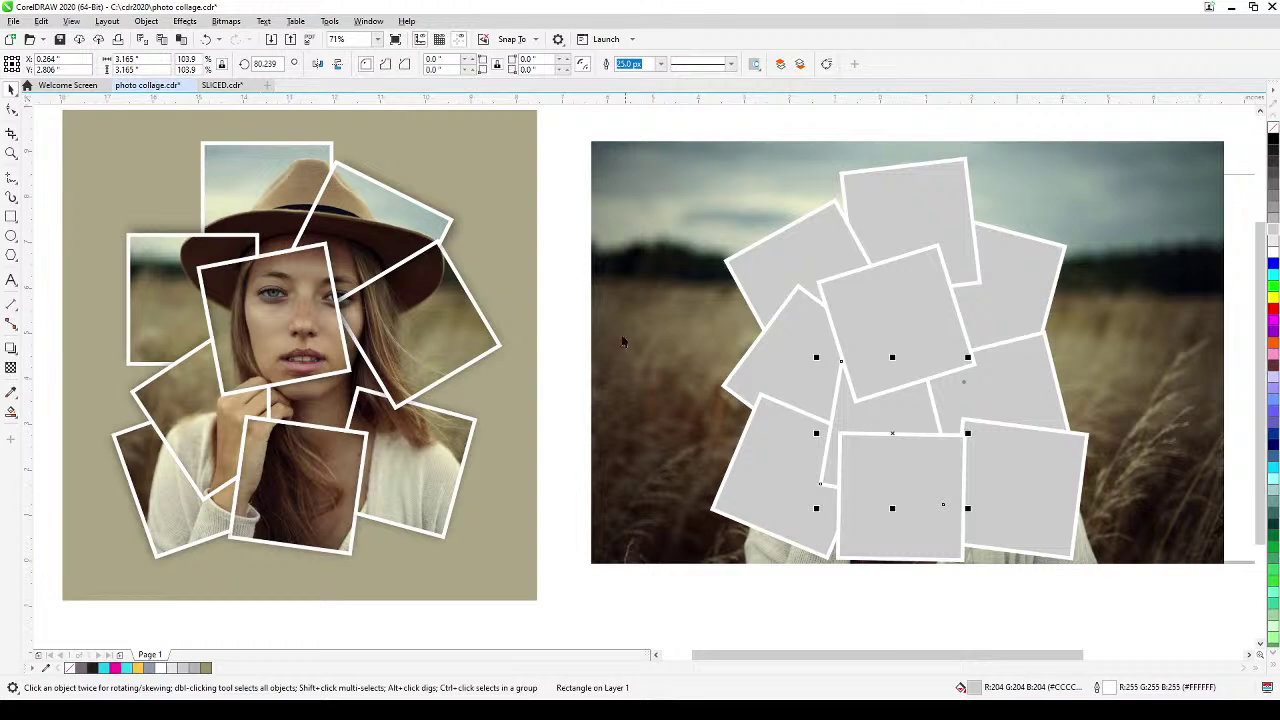
Try combining all ten squares into a single object, undo the combine and clear the selection.
{"action": "left_click_drag", "start_coordinate": [697, 125], "coordinate": [1147, 604]}
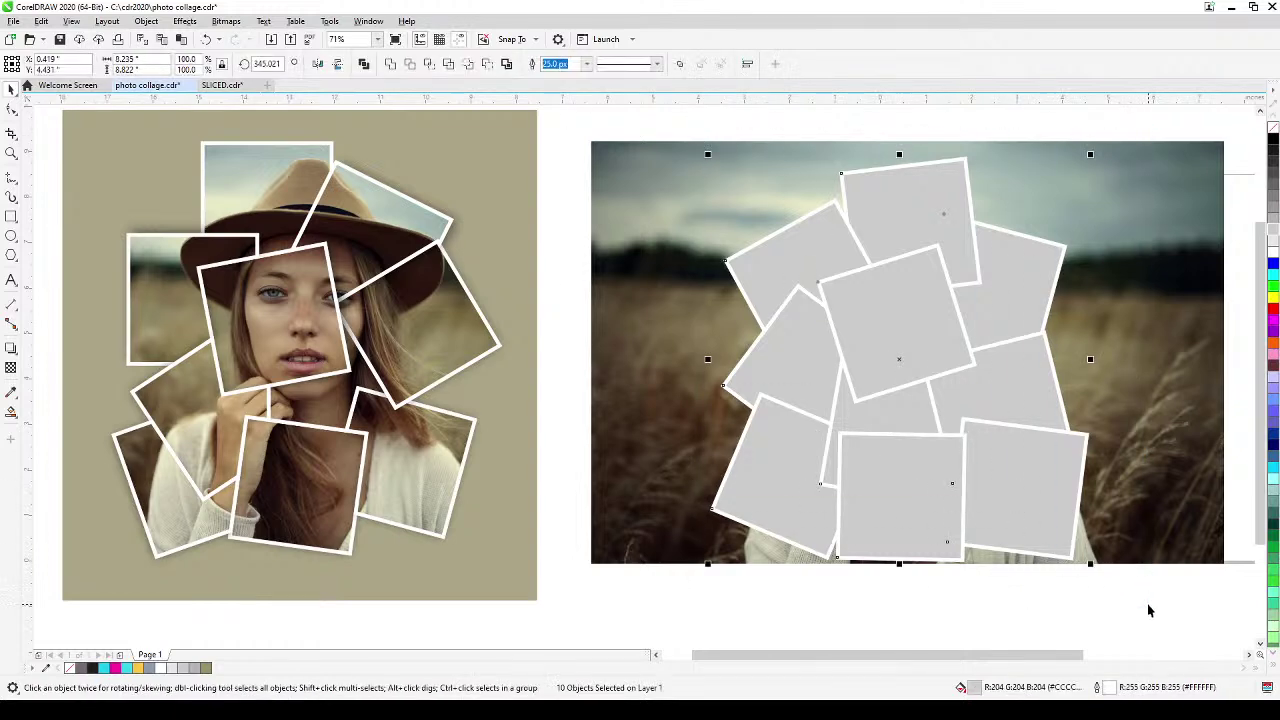
{"action": "left_click", "coordinate": [365, 65]}
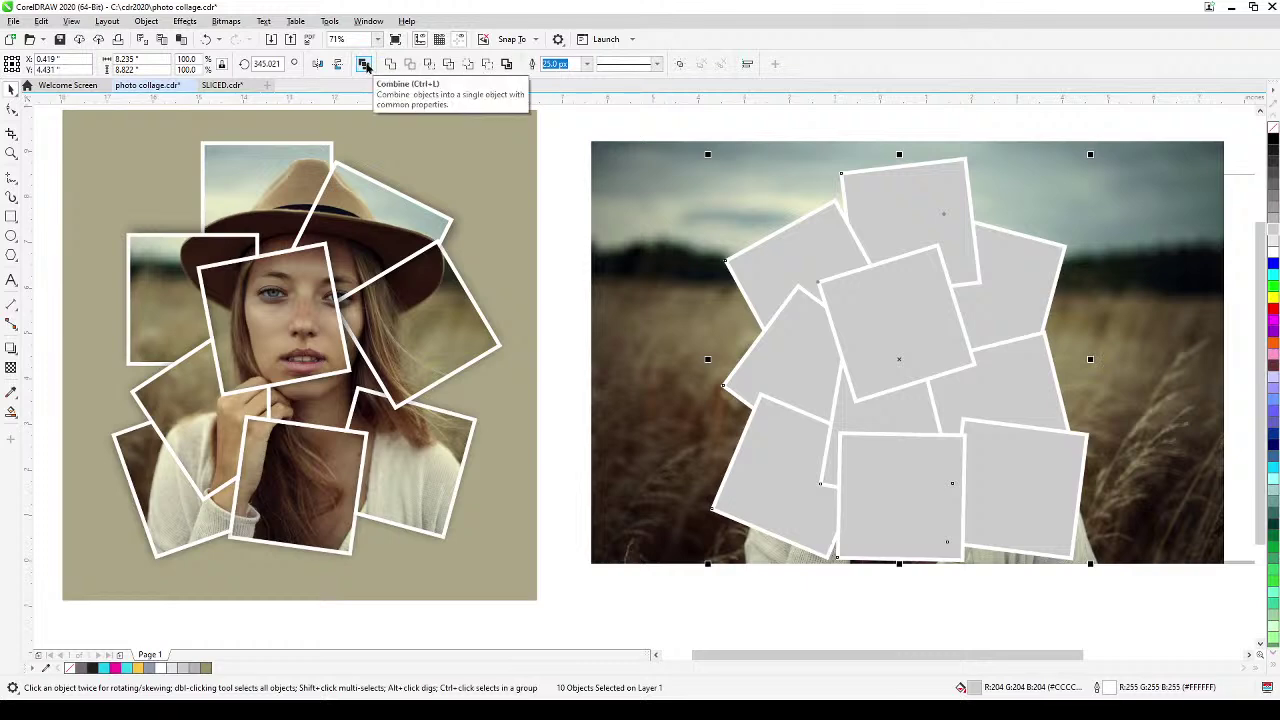
{"action": "left_click", "coordinate": [365, 65]}
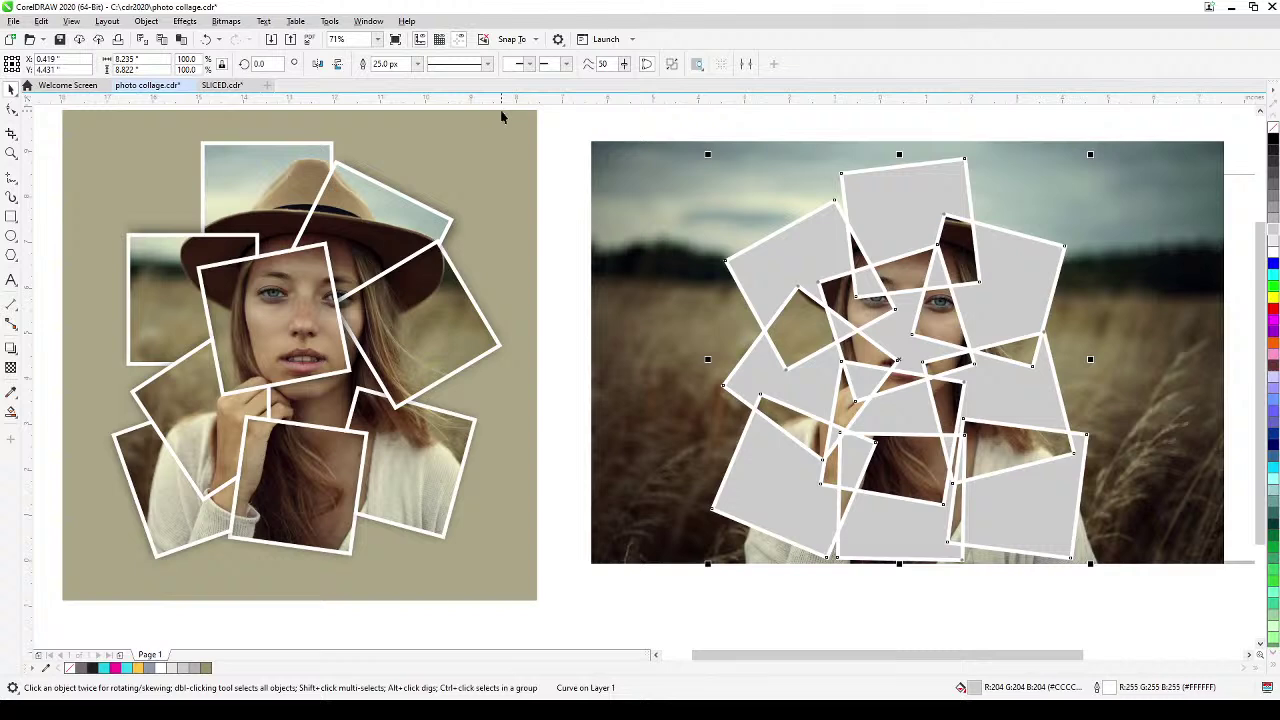
{"action": "key", "text": "ctrl+z"}
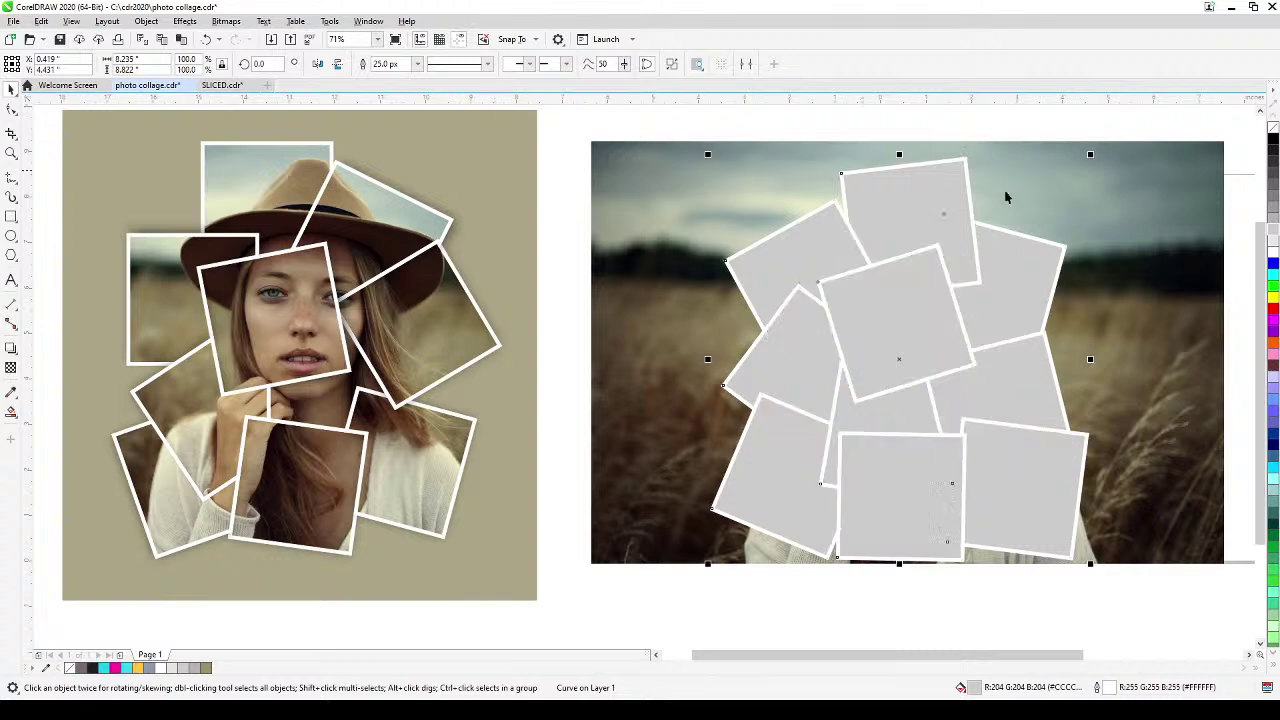
{"action": "left_click", "coordinate": [915, 133]}
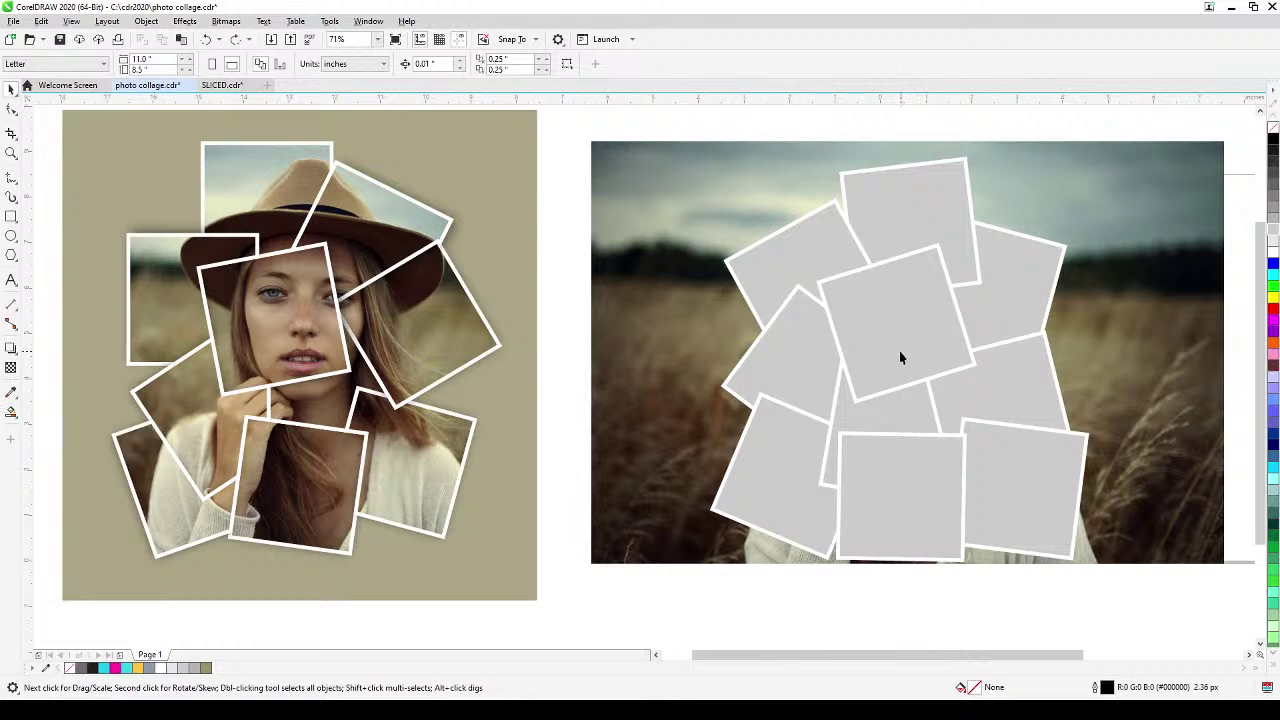
Use Smart Fill with a dark grey fill and 2.36 px black outline on the visible region of each of the ten squares, and clear the selection.
{"action": "left_click", "coordinate": [13, 413]}
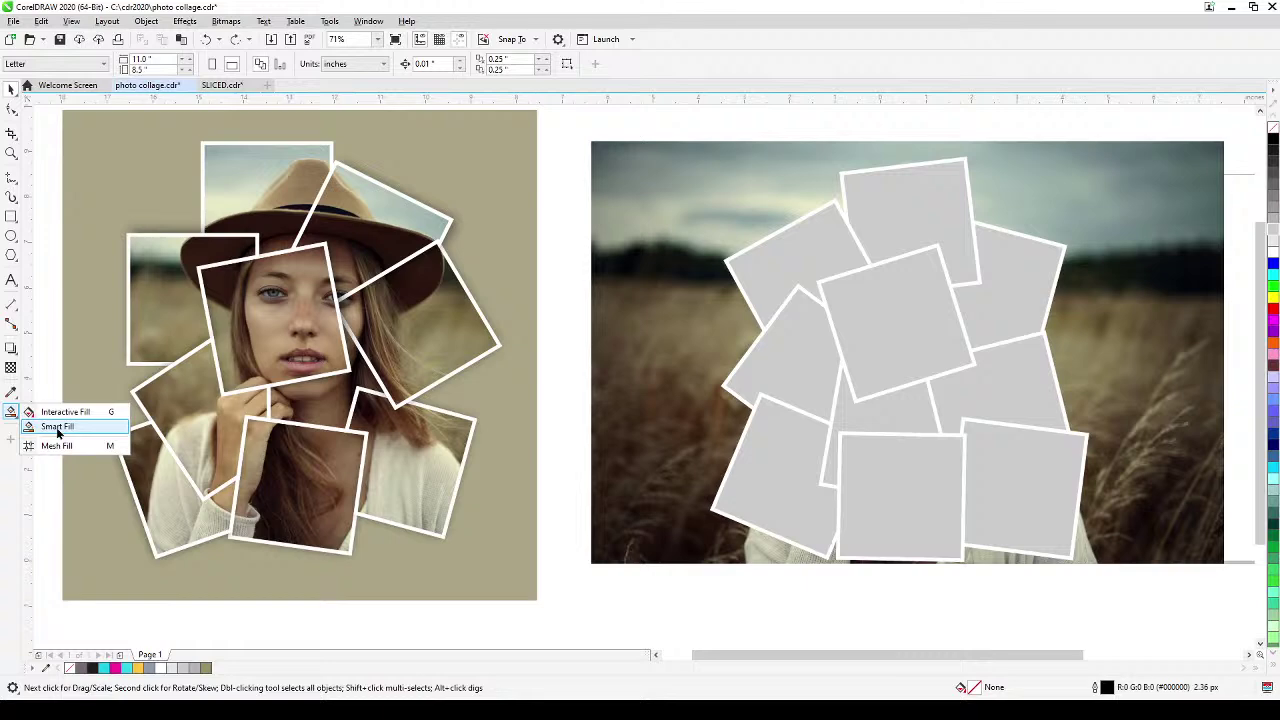
{"action": "left_click", "coordinate": [58, 428]}
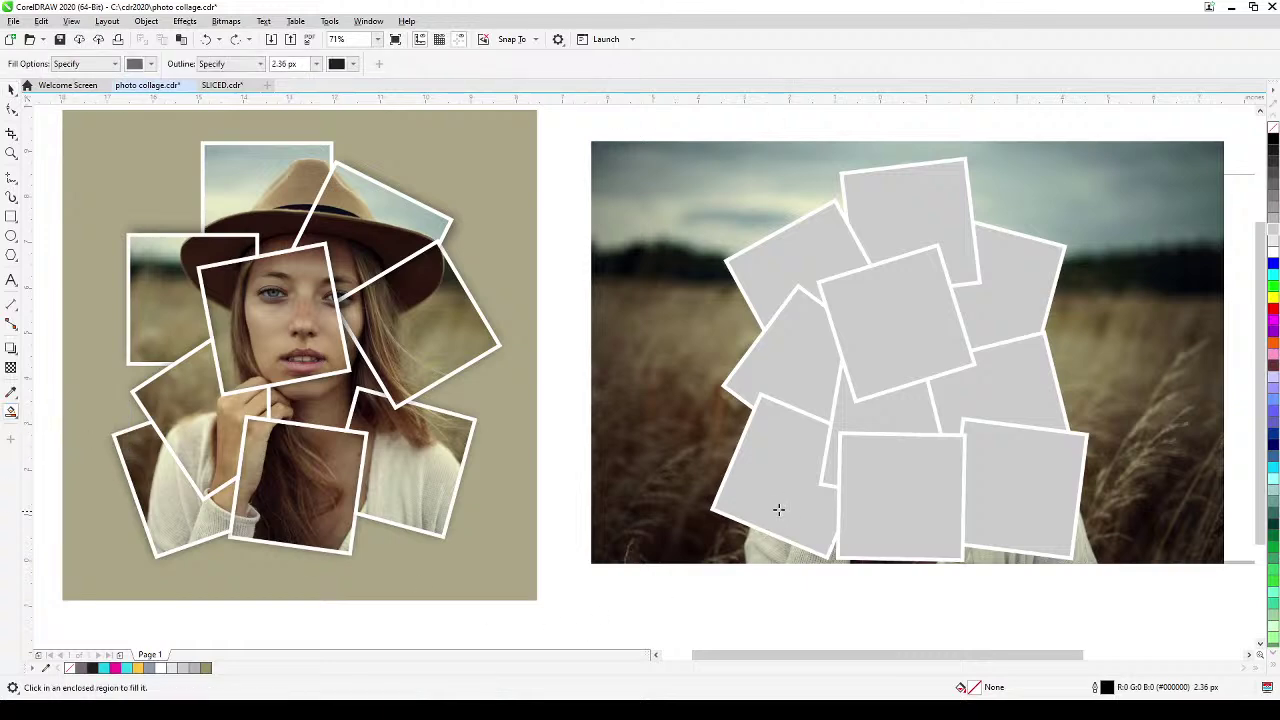
{"action": "left_click", "coordinate": [774, 451]}
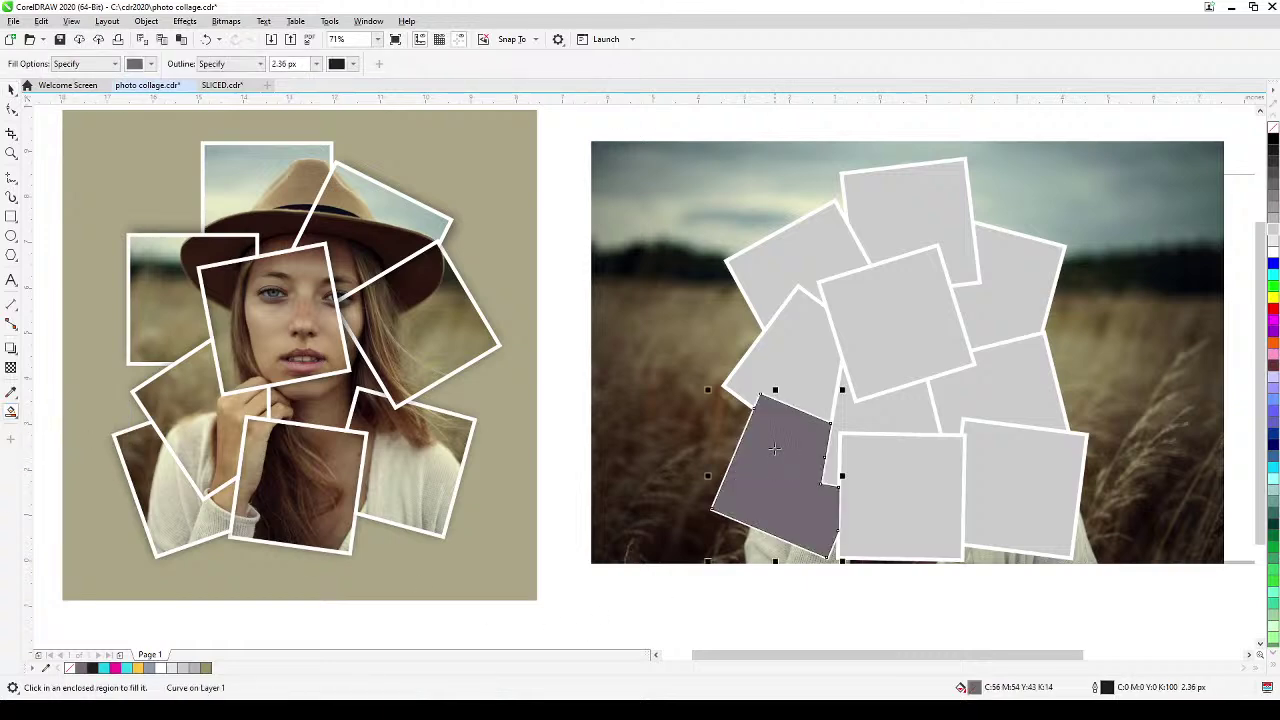
{"action": "left_click", "coordinate": [780, 367]}
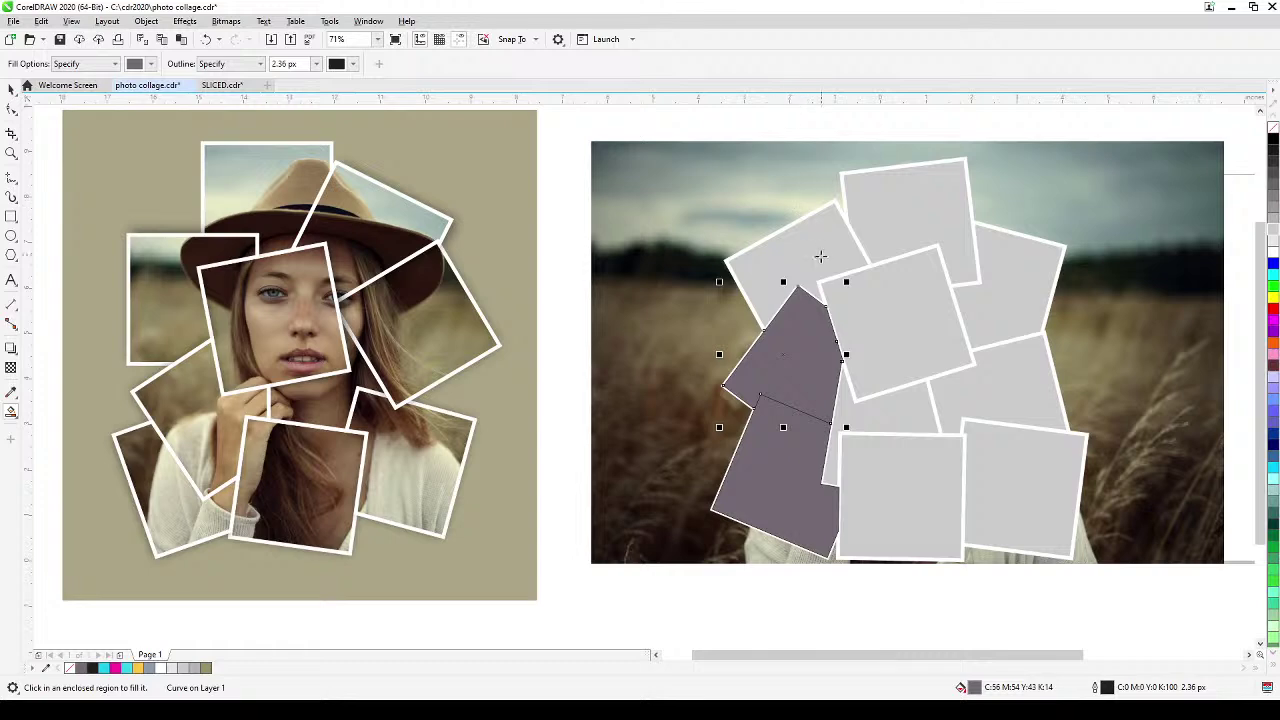
{"action": "left_click", "coordinate": [818, 254]}
{"action": "left_click", "coordinate": [941, 344]}
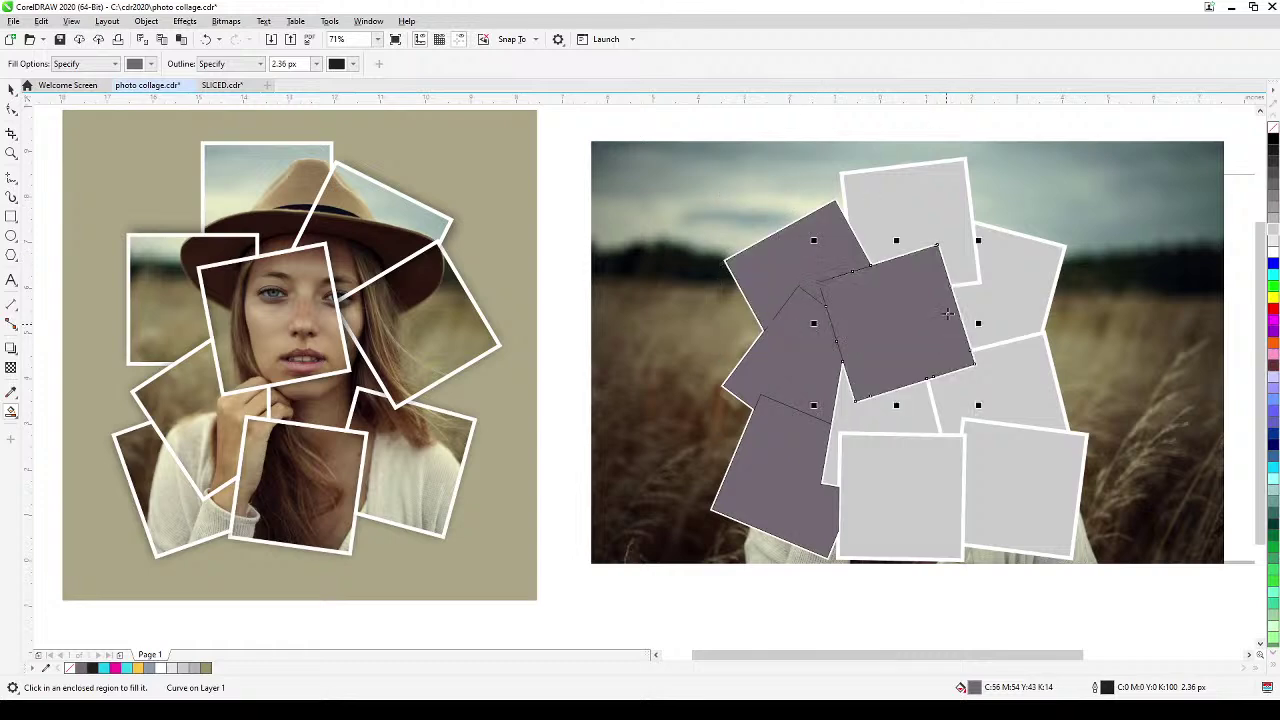
{"action": "left_click", "coordinate": [947, 210]}
{"action": "left_click", "coordinate": [1026, 287]}
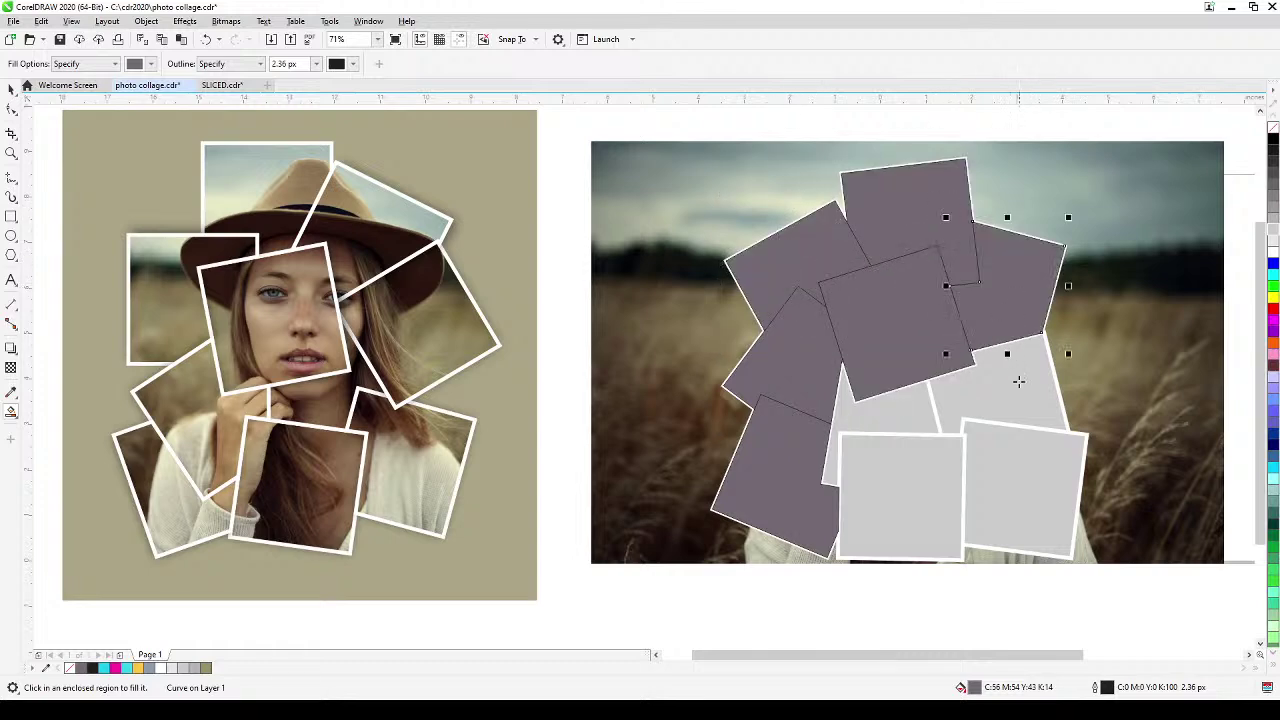
{"action": "left_click", "coordinate": [1018, 390]}
{"action": "left_click", "coordinate": [905, 413]}
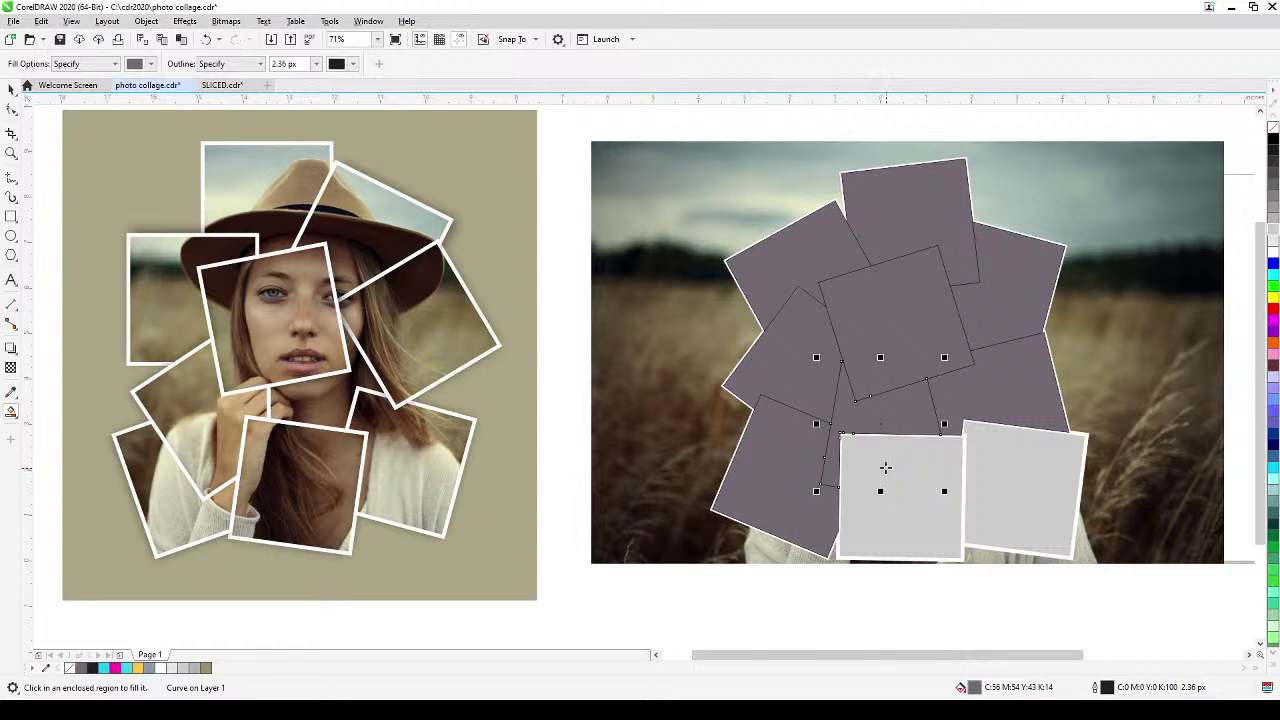
{"action": "left_click", "coordinate": [886, 470]}
{"action": "left_click", "coordinate": [1029, 461]}
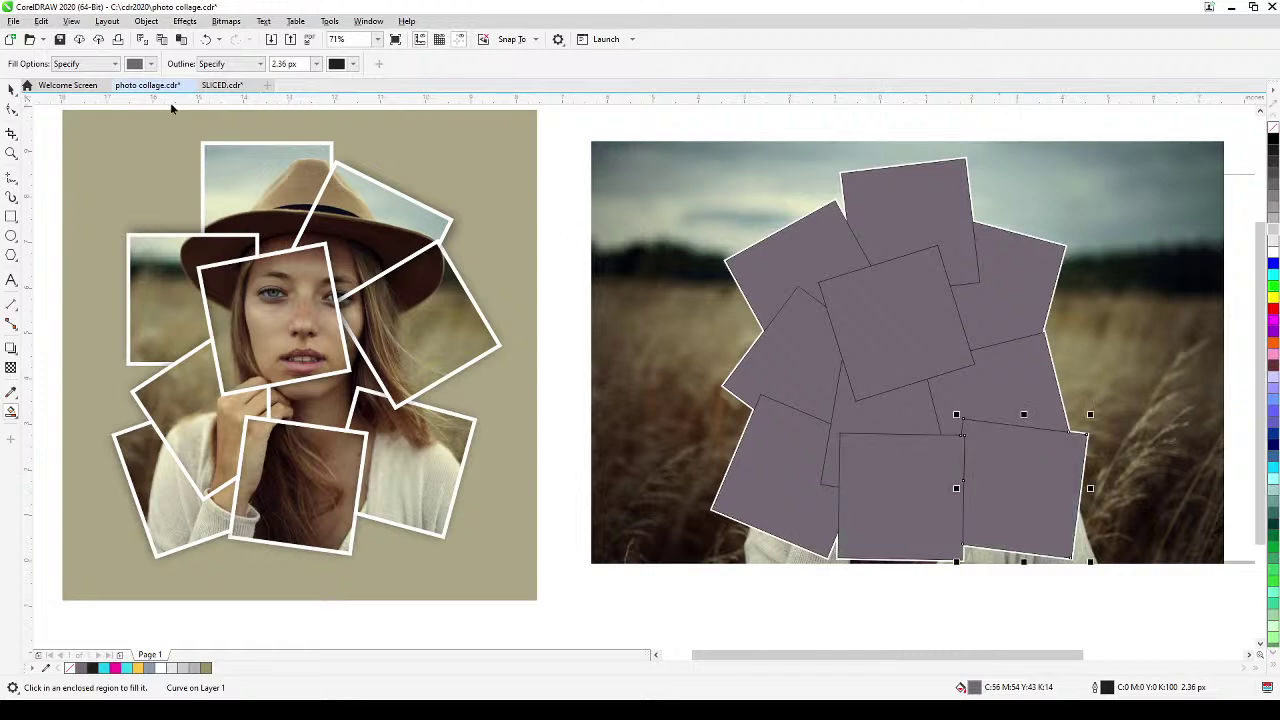
{"action": "left_click", "coordinate": [12, 90]}
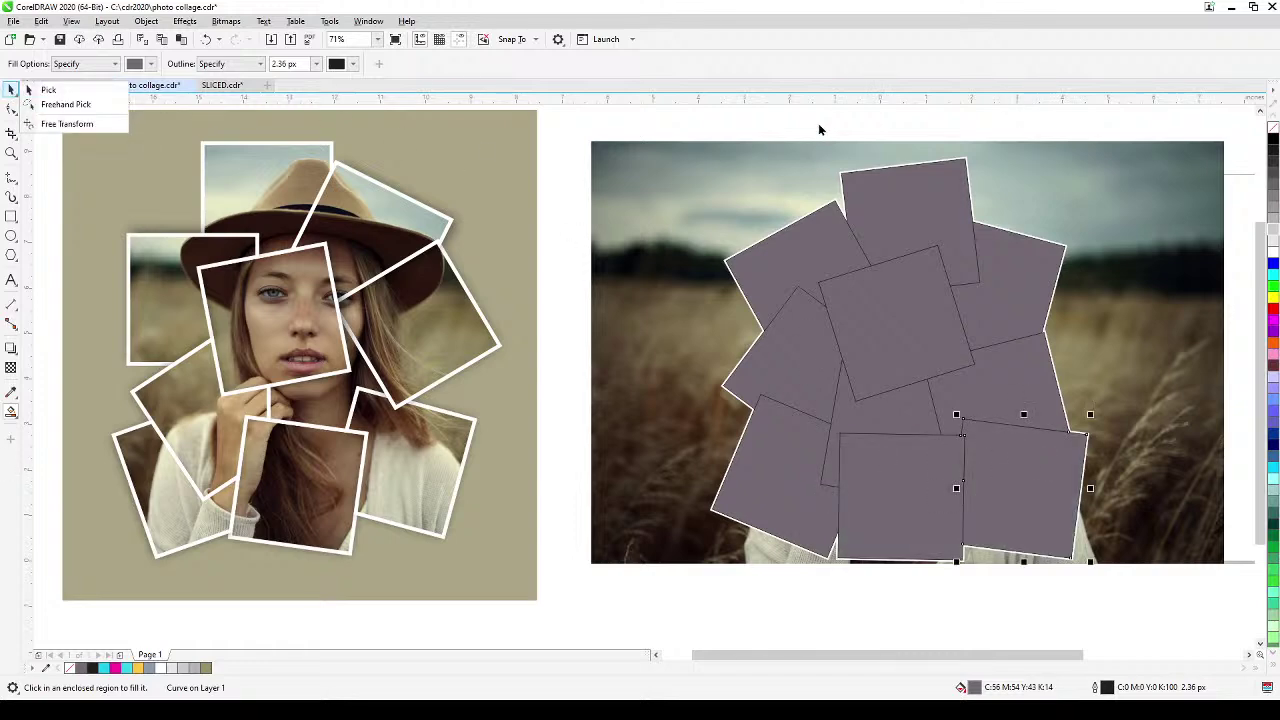
{"action": "left_click", "coordinate": [45, 90]}
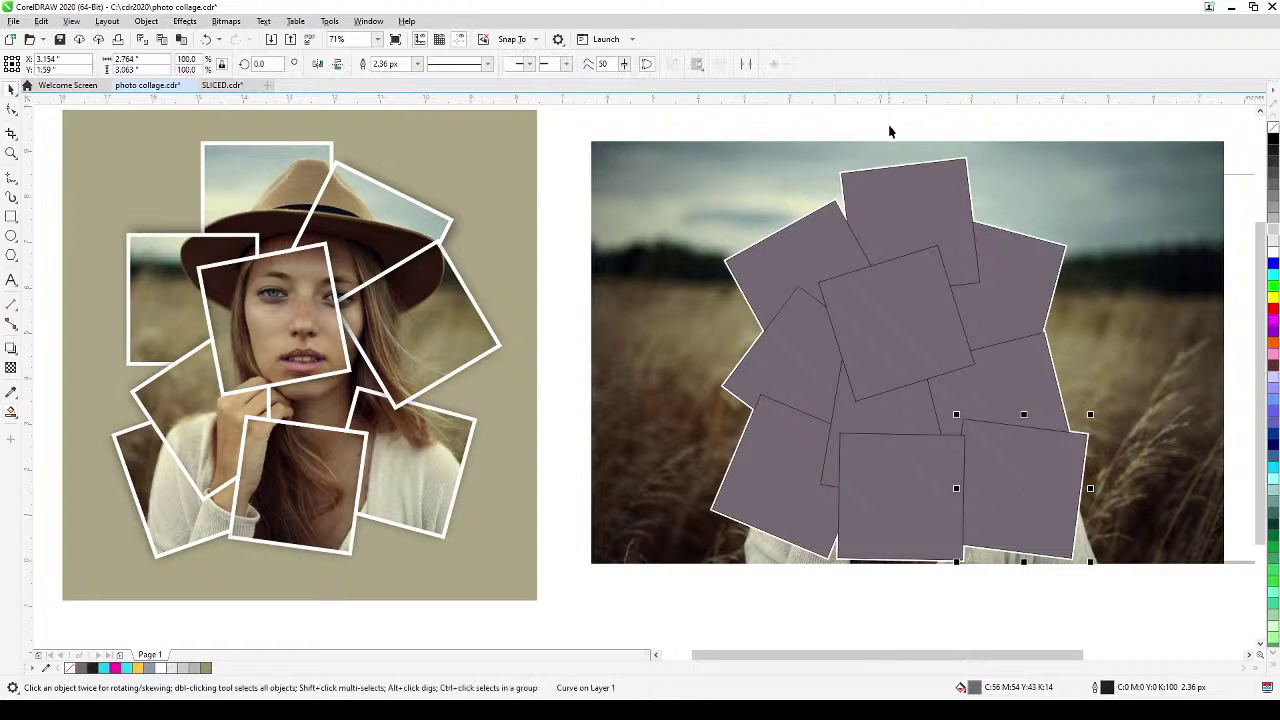
{"action": "left_click", "coordinate": [892, 128]}
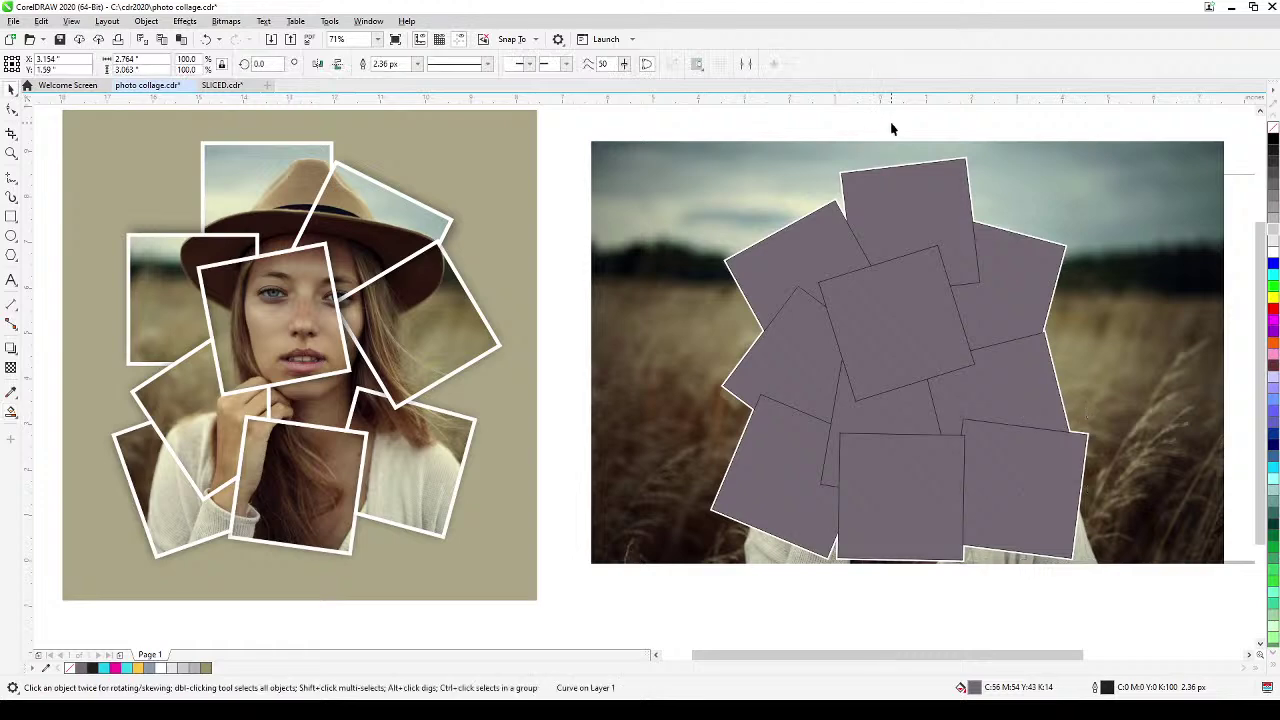
Try moving the smart-filled shape over the hat's left brim up and to the left off its square, and undo the move.
{"action": "left_click", "coordinate": [967, 162]}
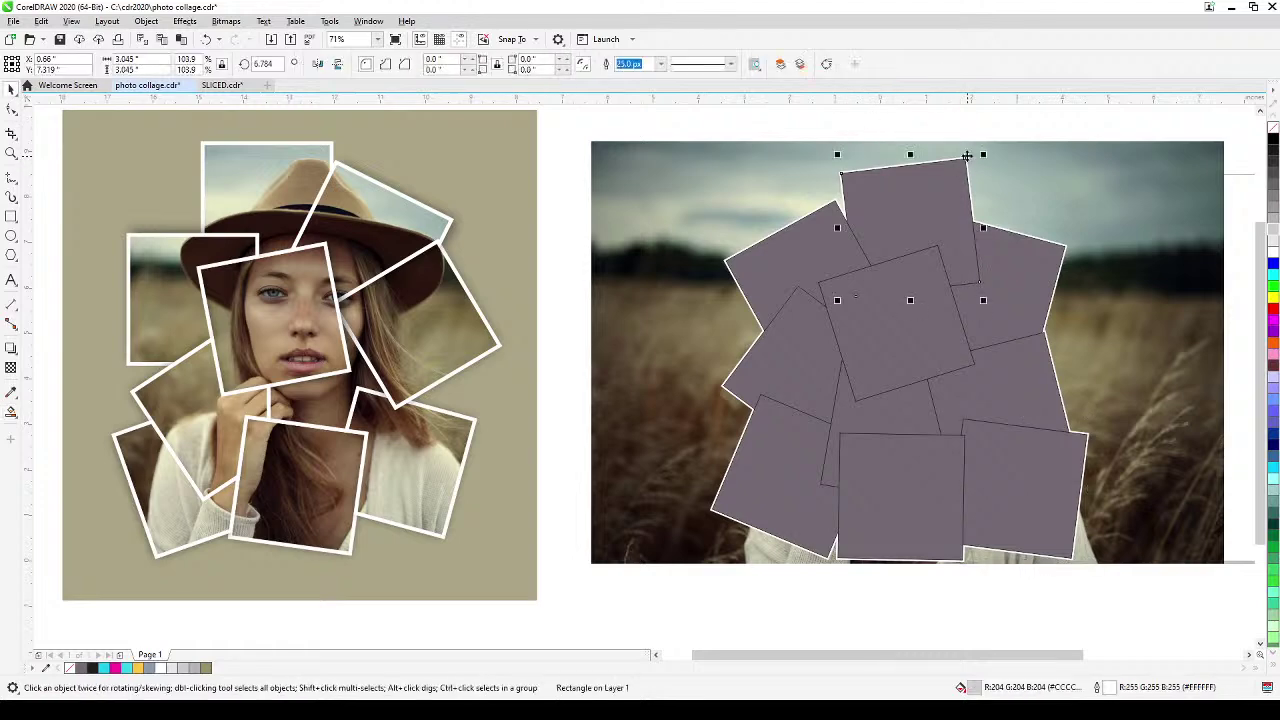
{"action": "left_click", "coordinate": [799, 296]}
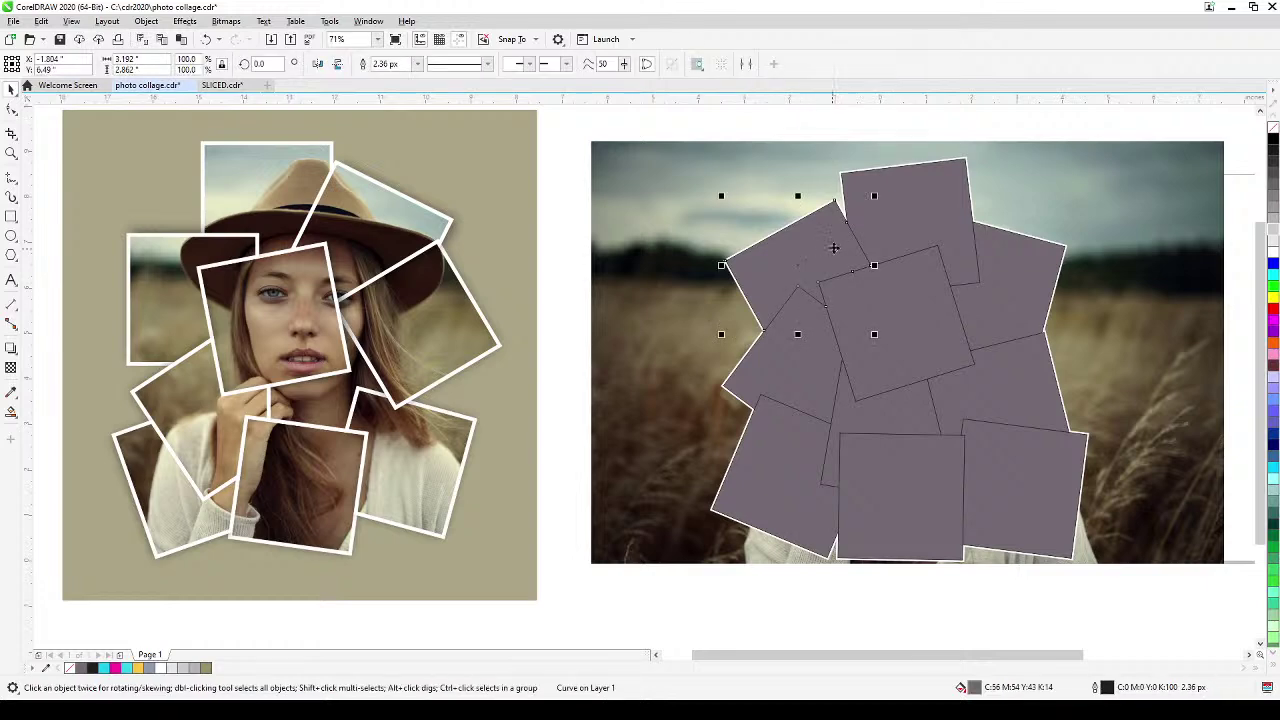
{"action": "key", "text": "Escape"}
{"action": "left_click", "coordinate": [800, 257]}
{"action": "left_click_drag", "start_coordinate": [800, 257], "coordinate": [733, 228]}
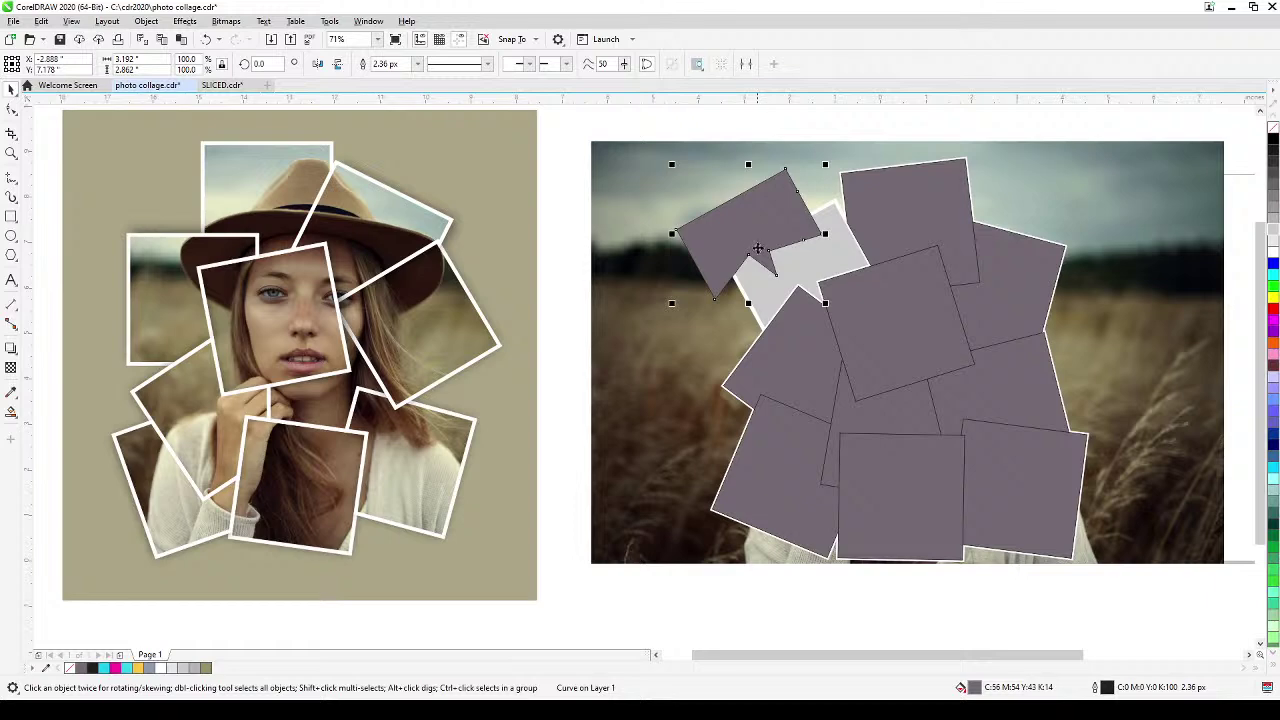
{"action": "key", "text": "ctrl+z"}
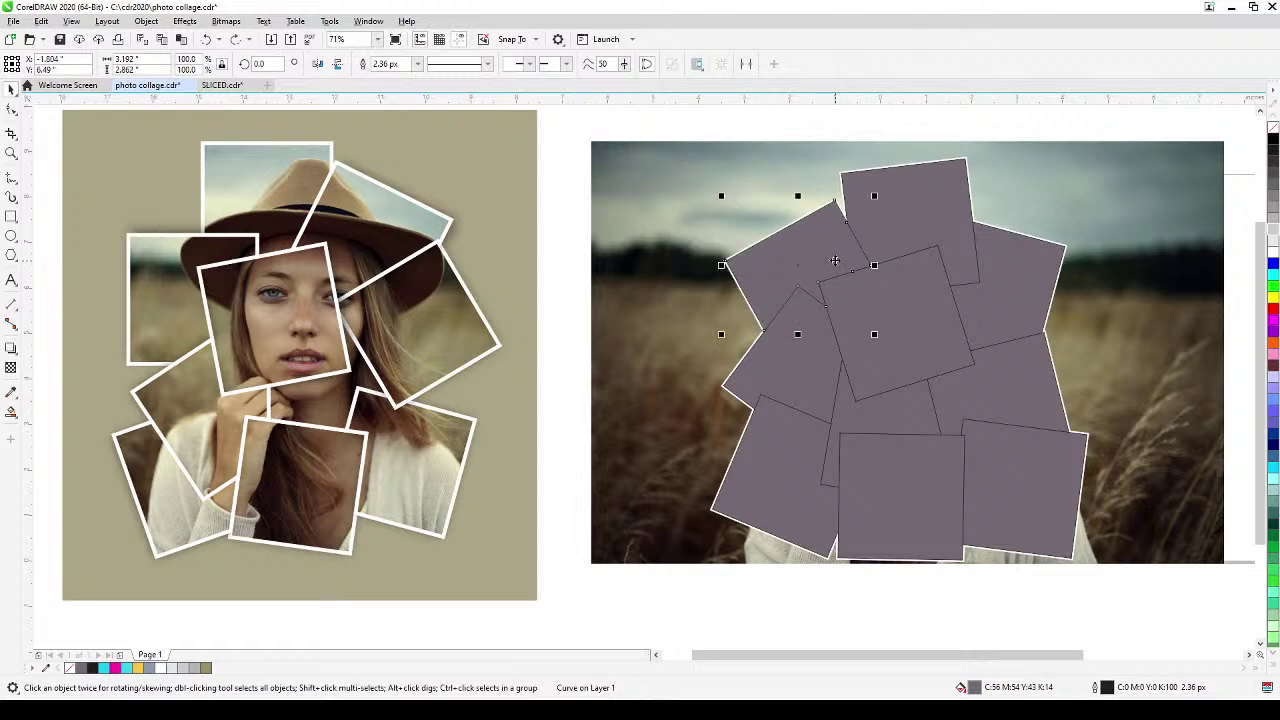
Move all ten smart-filled shapes together off the squares to the right of the photo, at about X 11.70, Y 4.32 inches.
{"action": "left_click", "coordinate": [906, 236], "text": "shift"}
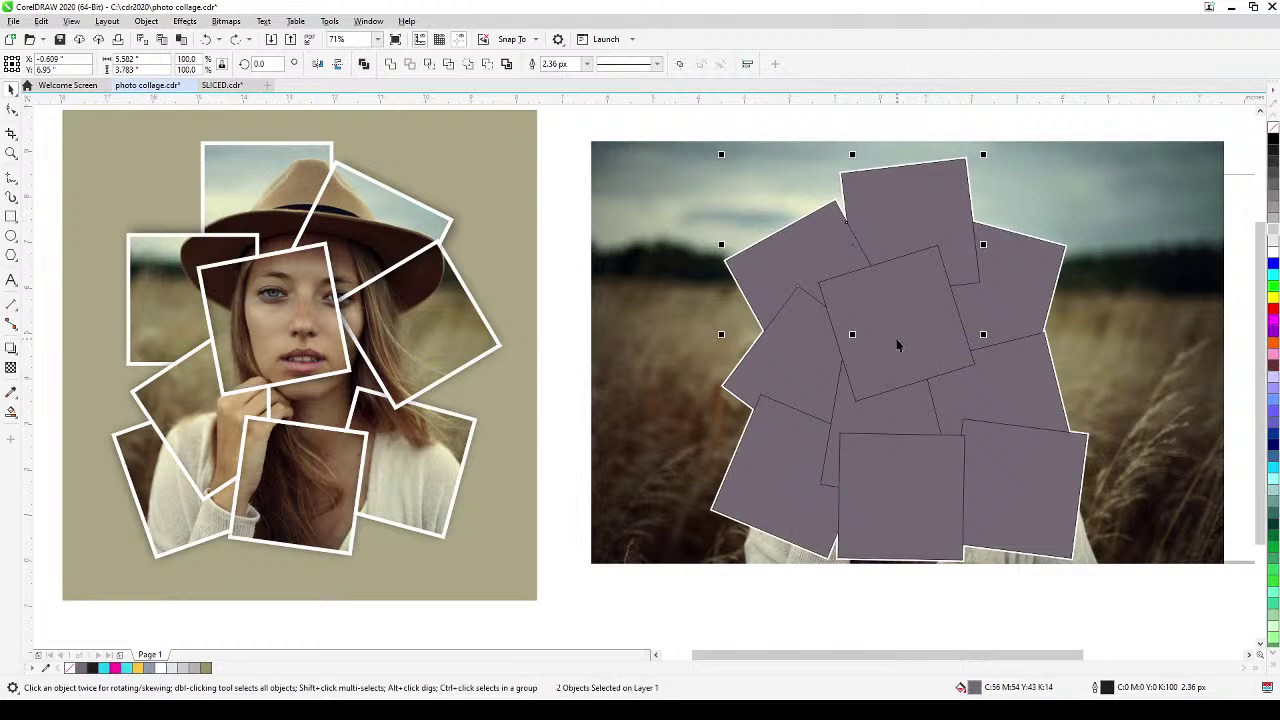
{"action": "left_click", "coordinate": [896, 338], "text": "shift"}
{"action": "left_click", "coordinate": [1002, 312], "text": "shift"}
{"action": "left_click", "coordinate": [1015, 379], "text": "shift"}
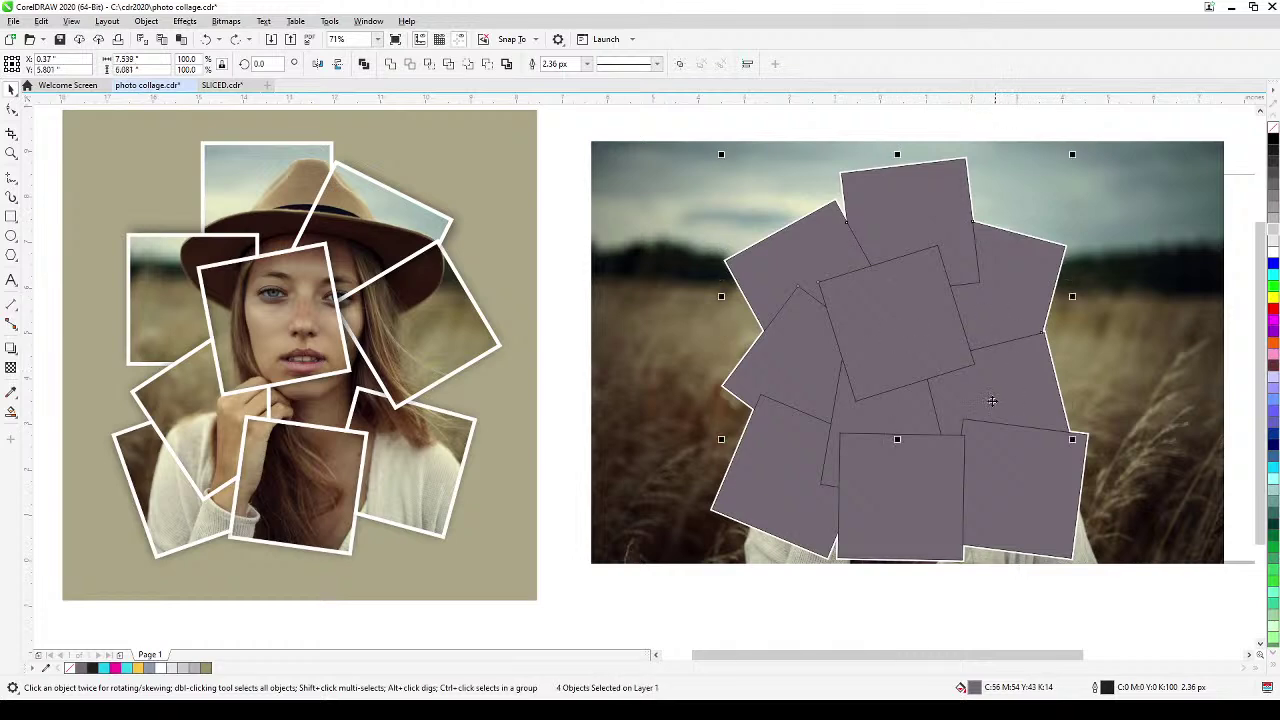
{"action": "left_click", "coordinate": [1007, 461], "text": "shift"}
{"action": "left_click", "coordinate": [913, 510], "text": "shift"}
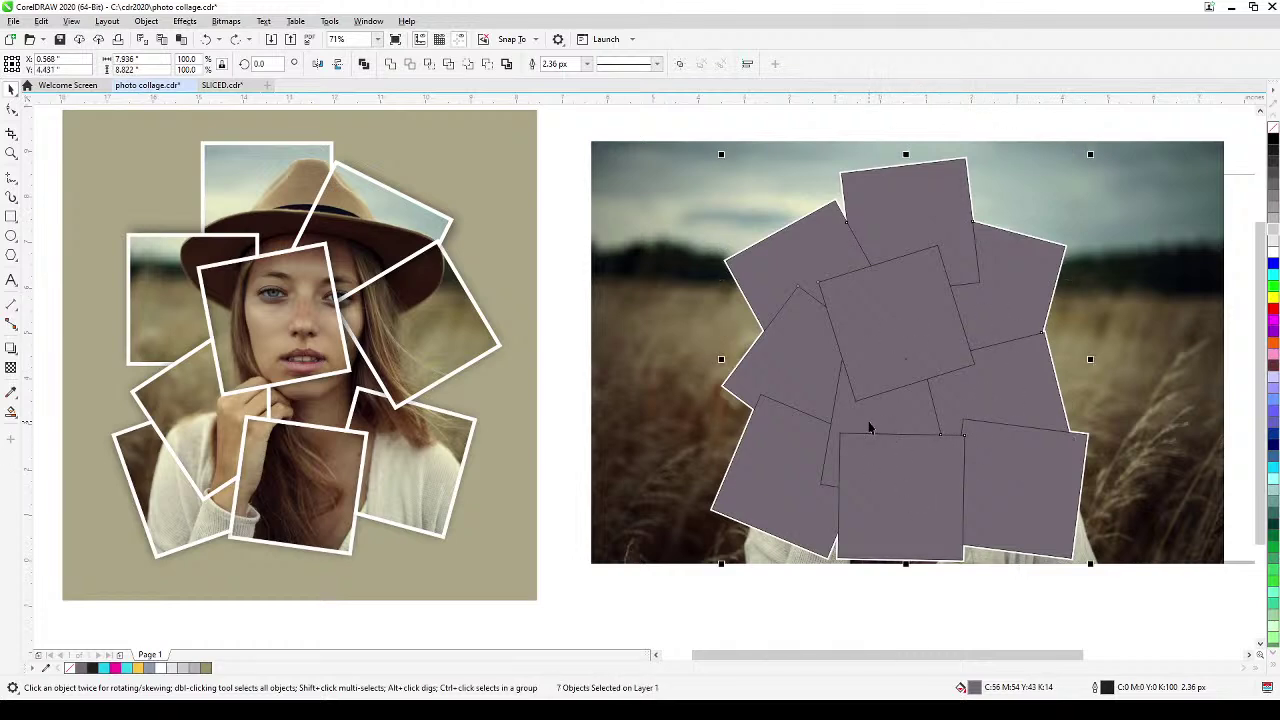
{"action": "left_click", "coordinate": [803, 380], "text": "shift"}
{"action": "left_click", "coordinate": [791, 449], "text": "shift"}
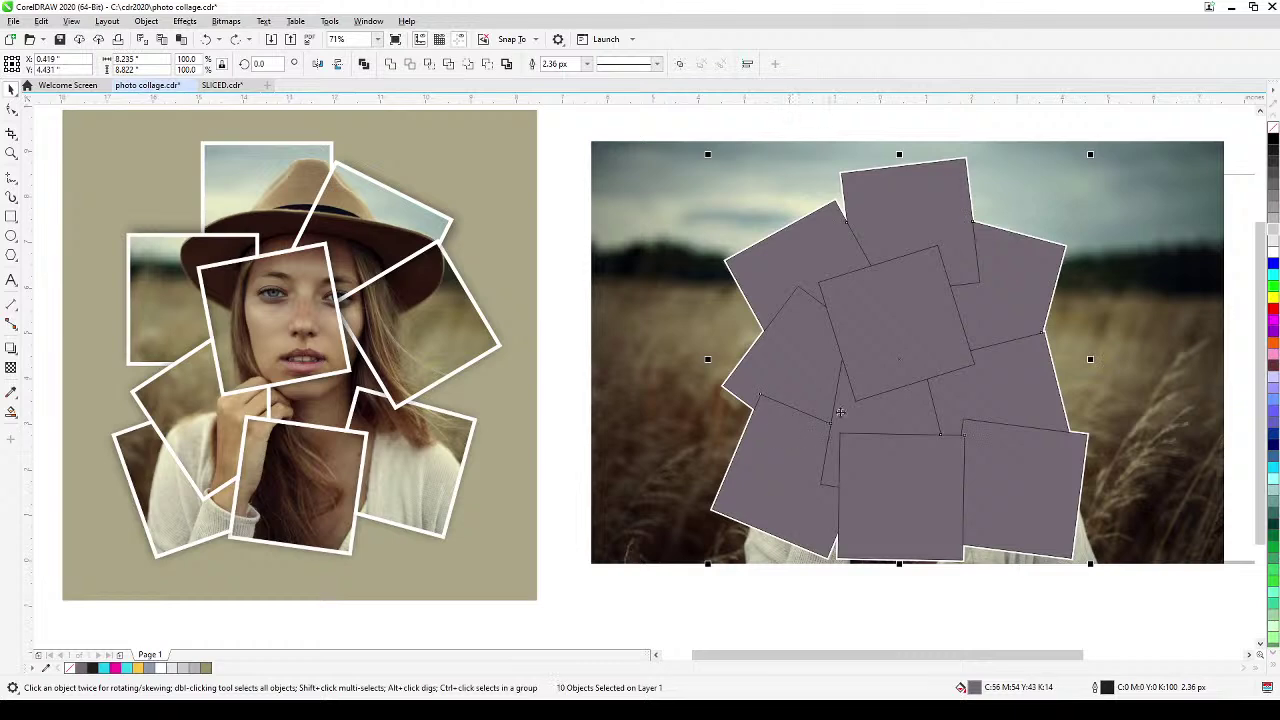
{"action": "left_click_drag", "start_coordinate": [901, 371], "coordinate": [748, 352]}
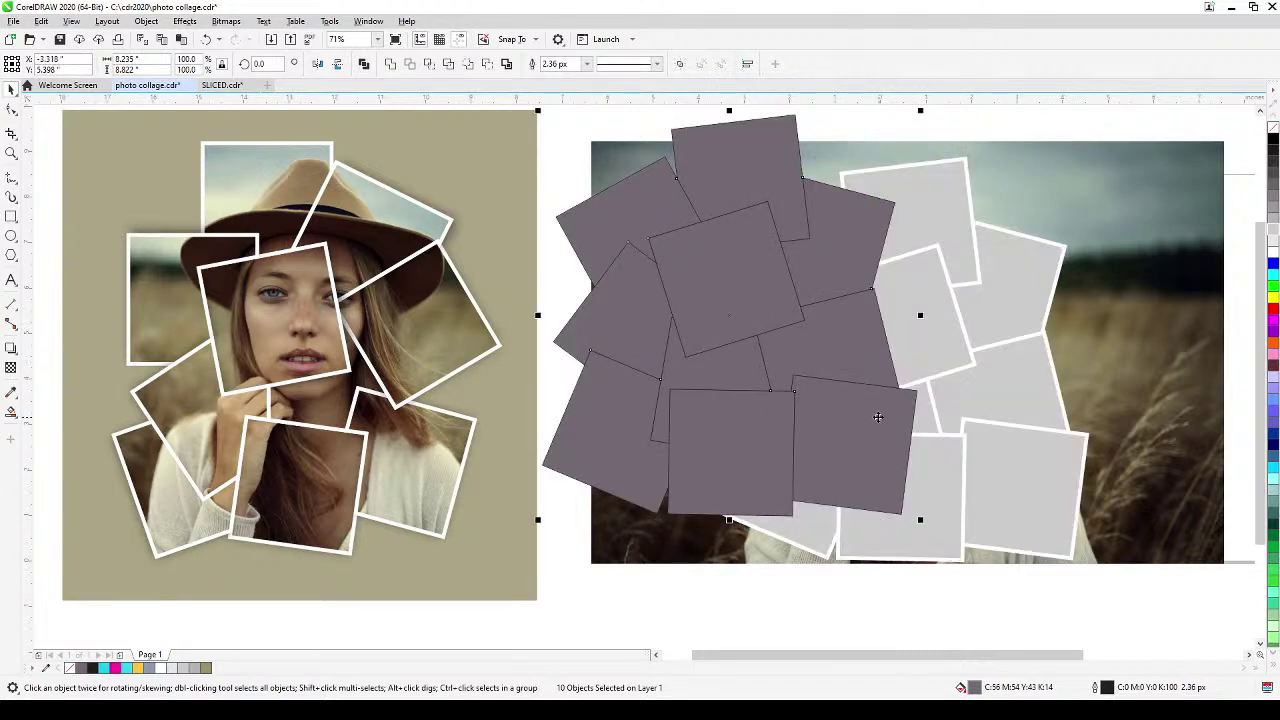
{"action": "key", "text": "ctrl+z"}
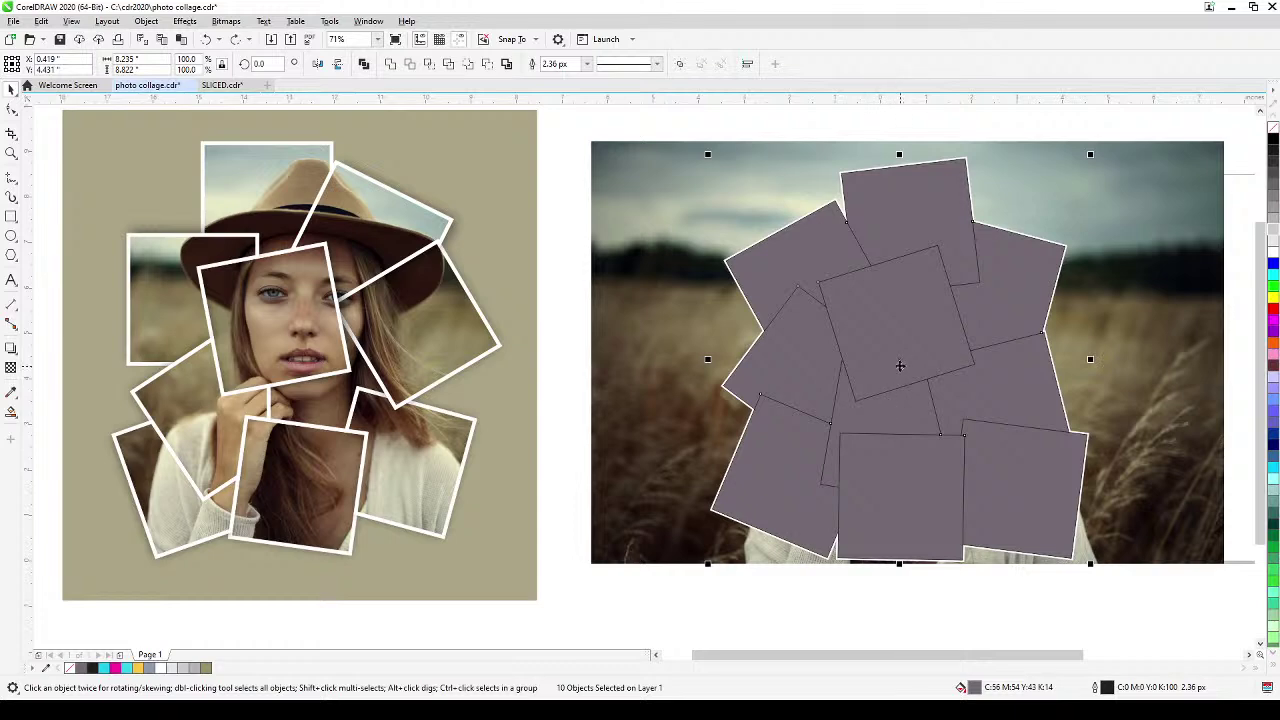
{"action": "left_click_drag", "start_coordinate": [900, 362], "coordinate": [1032, 351]}
{"action": "scroll", "coordinate": [610, 338], "scroll_direction": "down", "scroll_amount": 2}
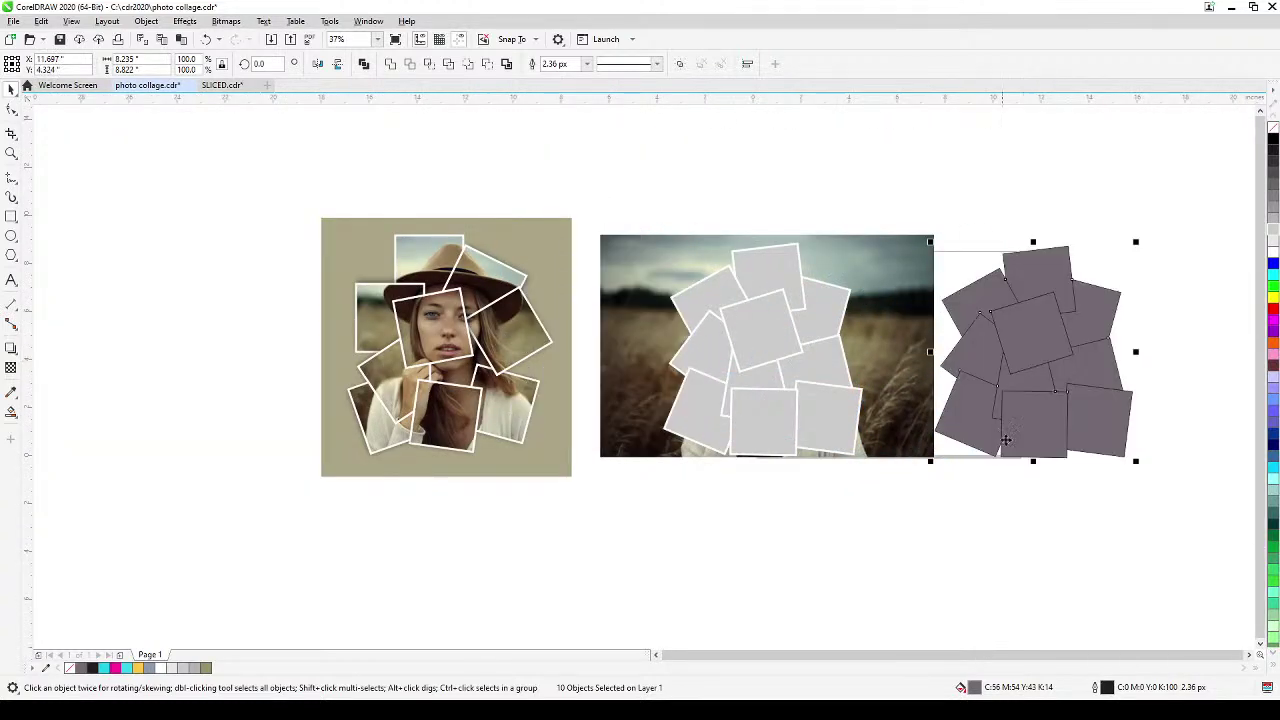
Delete the ten original light grey squares with white outlines from over the photo.
{"action": "left_click_drag", "start_coordinate": [895, 199], "coordinate": [645, 458]}
{"action": "left_click_drag", "start_coordinate": [897, 458], "coordinate": [898, 502]}
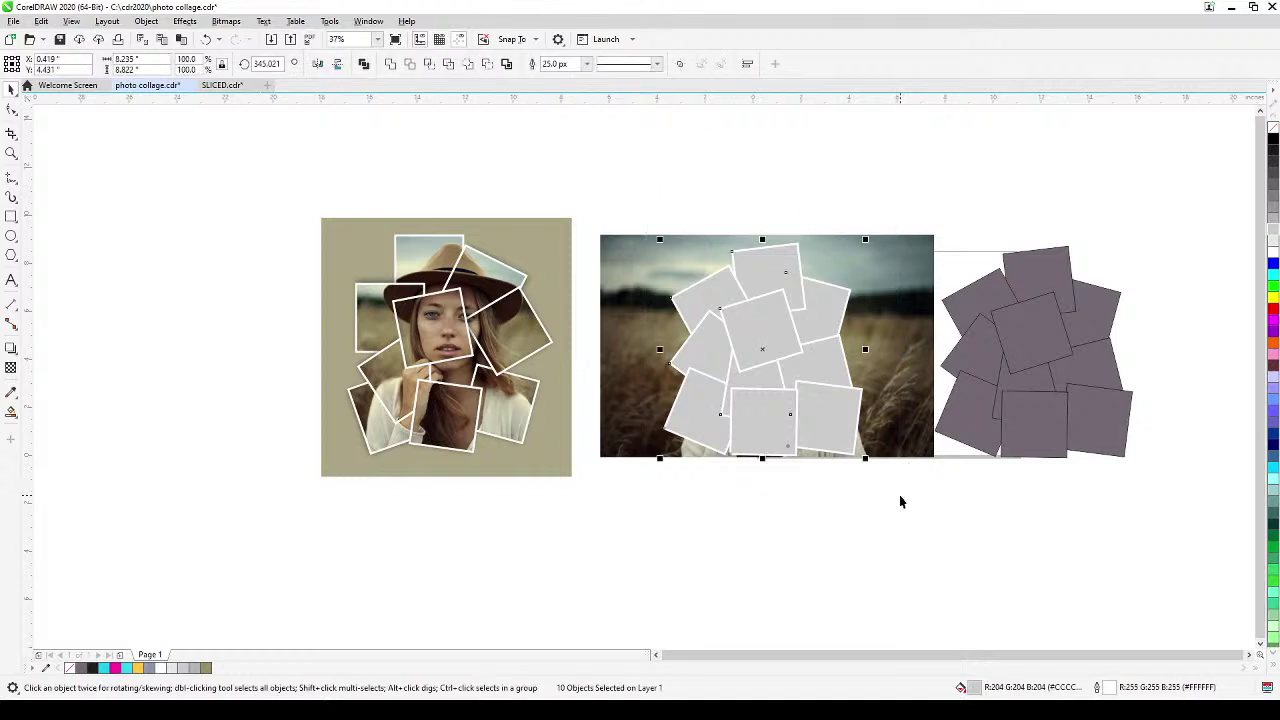
{"action": "key", "text": "Delete"}
Move the ten smart-filled shapes back over the woman in the photo, at about X 0.22, Y 4.52 inches.
{"action": "left_click_drag", "start_coordinate": [917, 180], "coordinate": [1163, 527]}
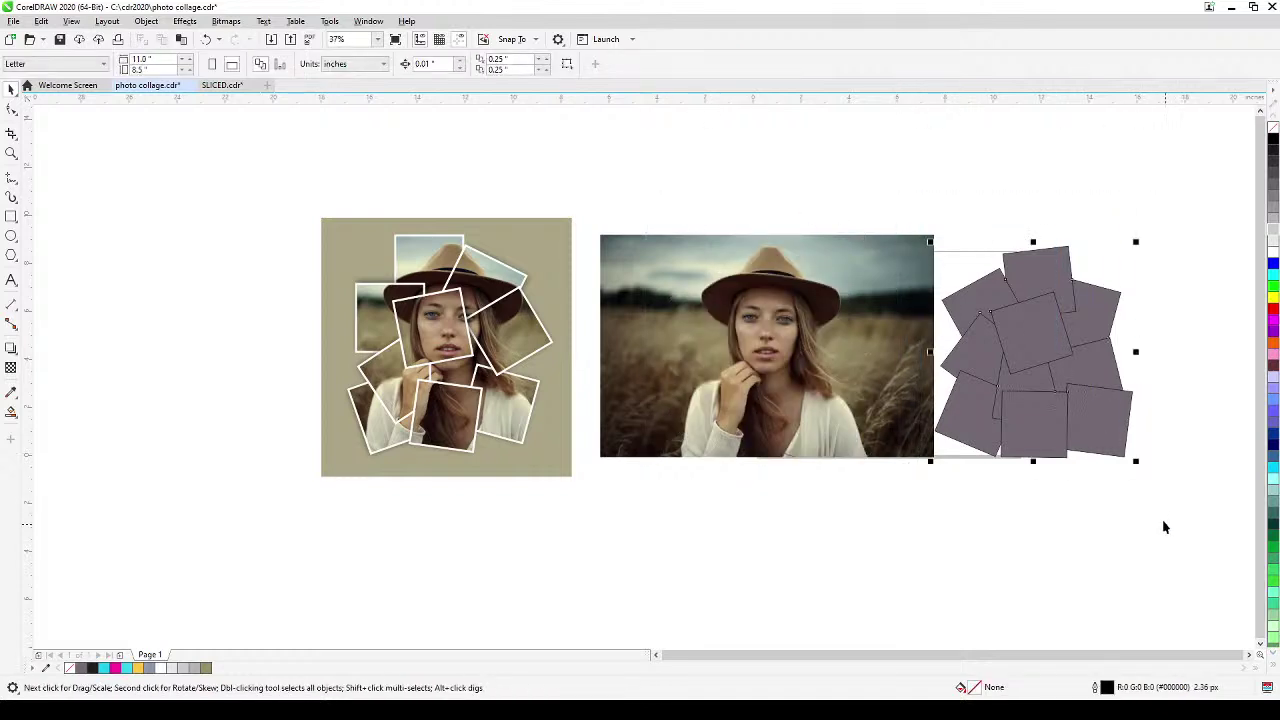
{"action": "left_click_drag", "start_coordinate": [1089, 452], "coordinate": [816, 445]}
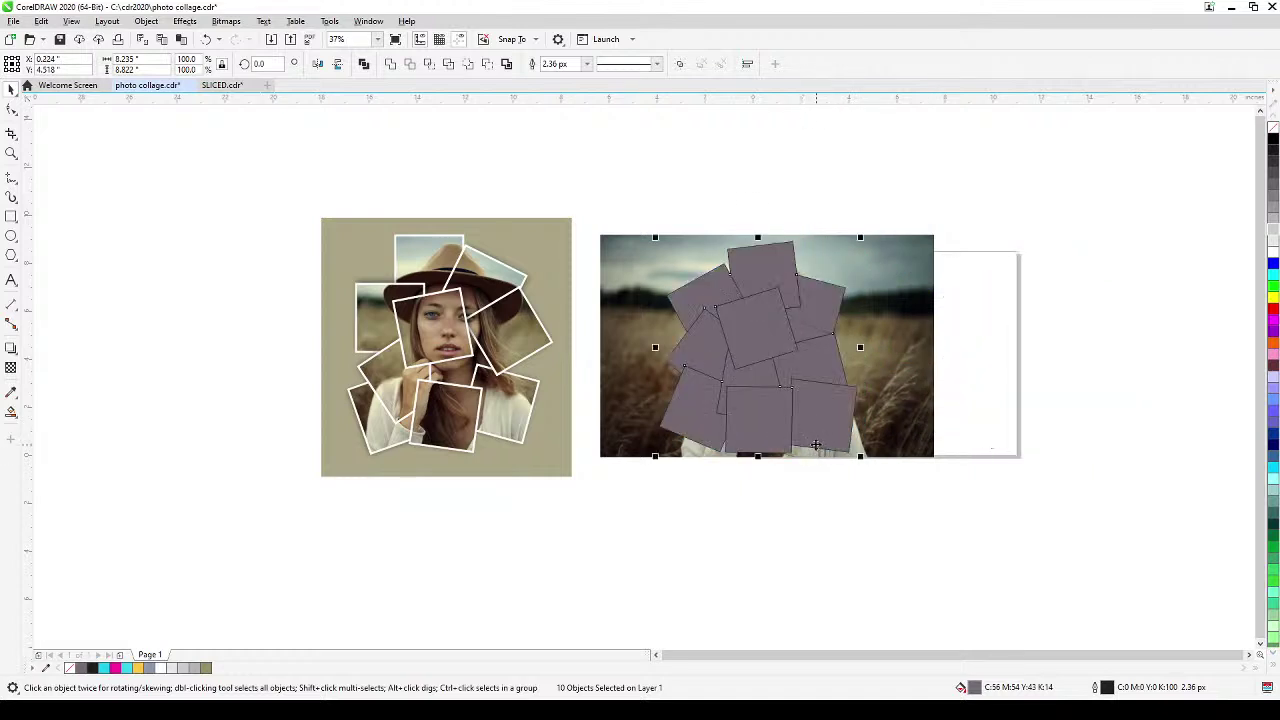
{"action": "scroll", "coordinate": [816, 445], "scroll_direction": "up", "scroll_amount": 2}
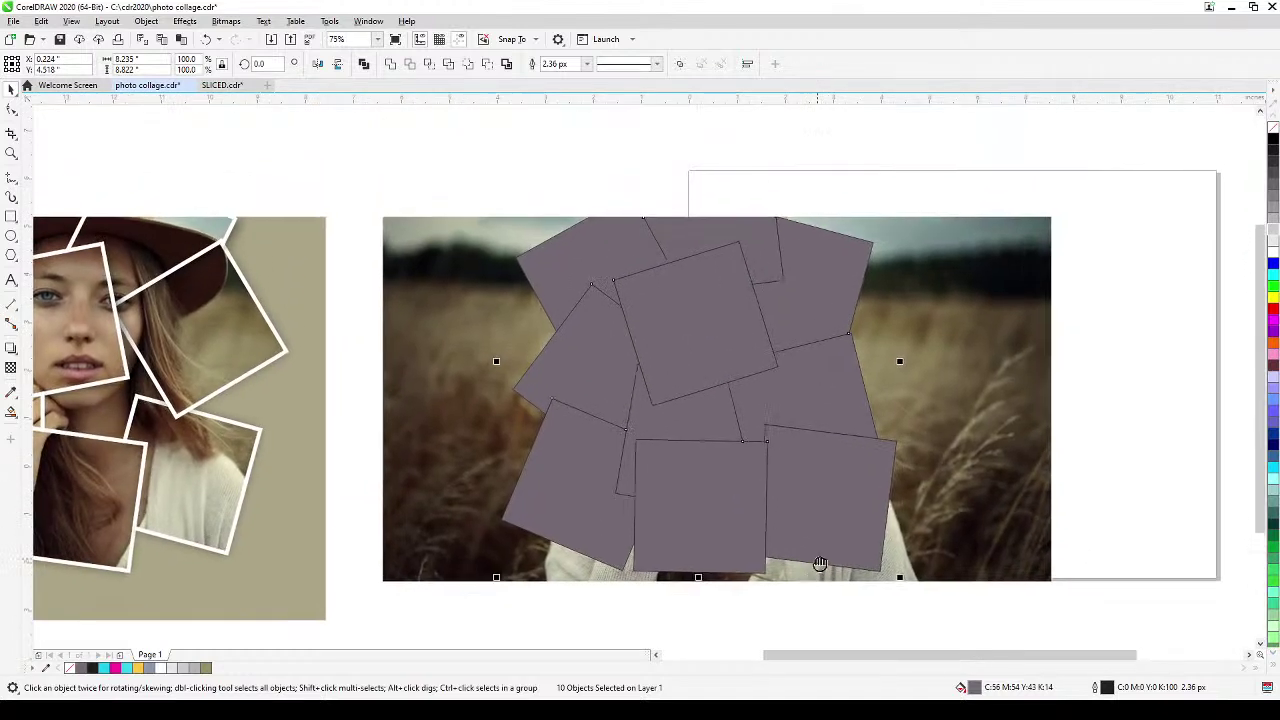
Combine the ten smart-filled shapes into a single curve and clear the selection.
{"action": "left_click", "coordinate": [594, 127]}
{"action": "left_click_drag", "start_coordinate": [507, 122], "coordinate": [852, 590]}
{"action": "left_click_drag", "start_coordinate": [487, 132], "coordinate": [962, 636]}
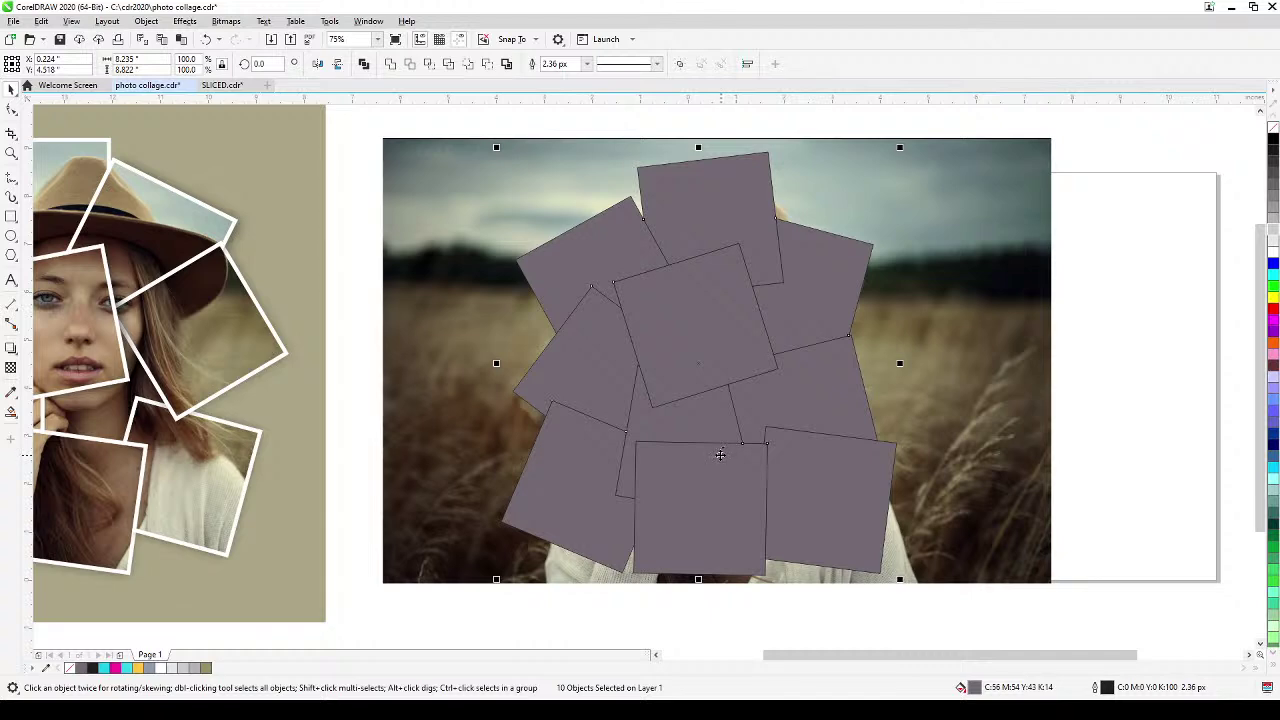
{"action": "left_click", "coordinate": [365, 64]}
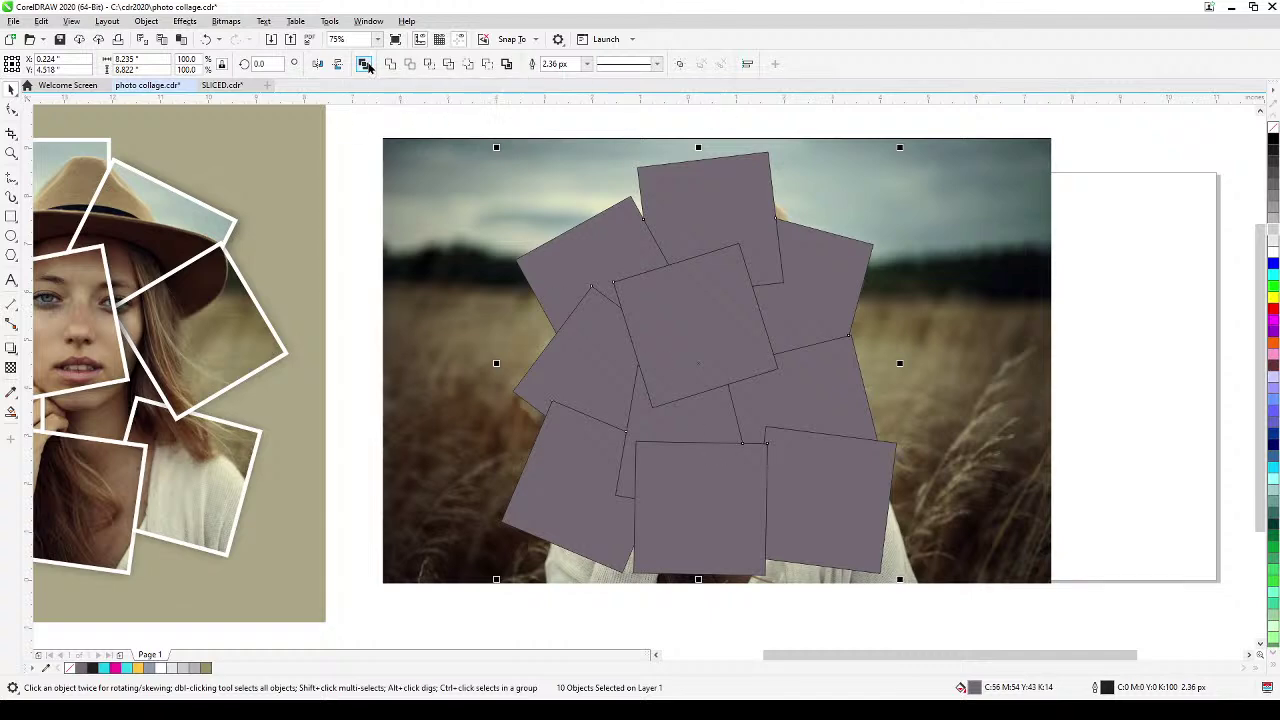
{"action": "left_click", "coordinate": [477, 180]}
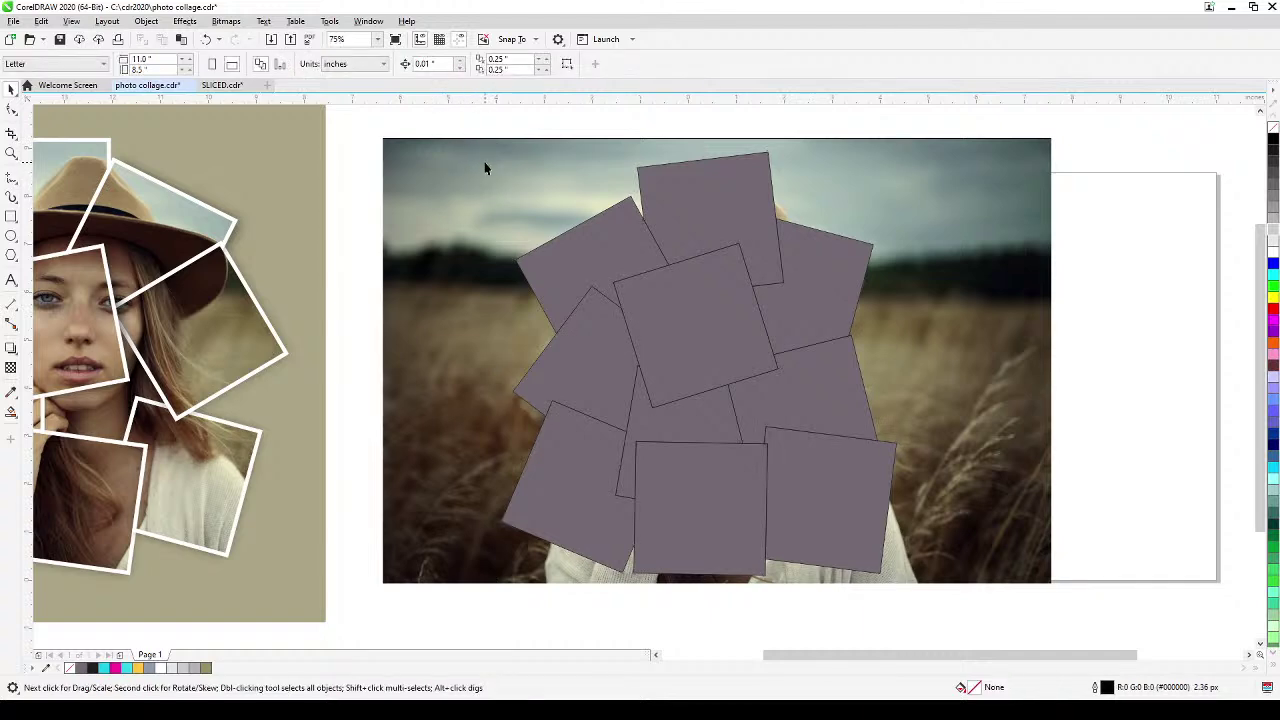
Unlock the portrait photo and place it inside the combined collage curve as a PowerClip.
{"action": "right_click", "coordinate": [485, 168]}
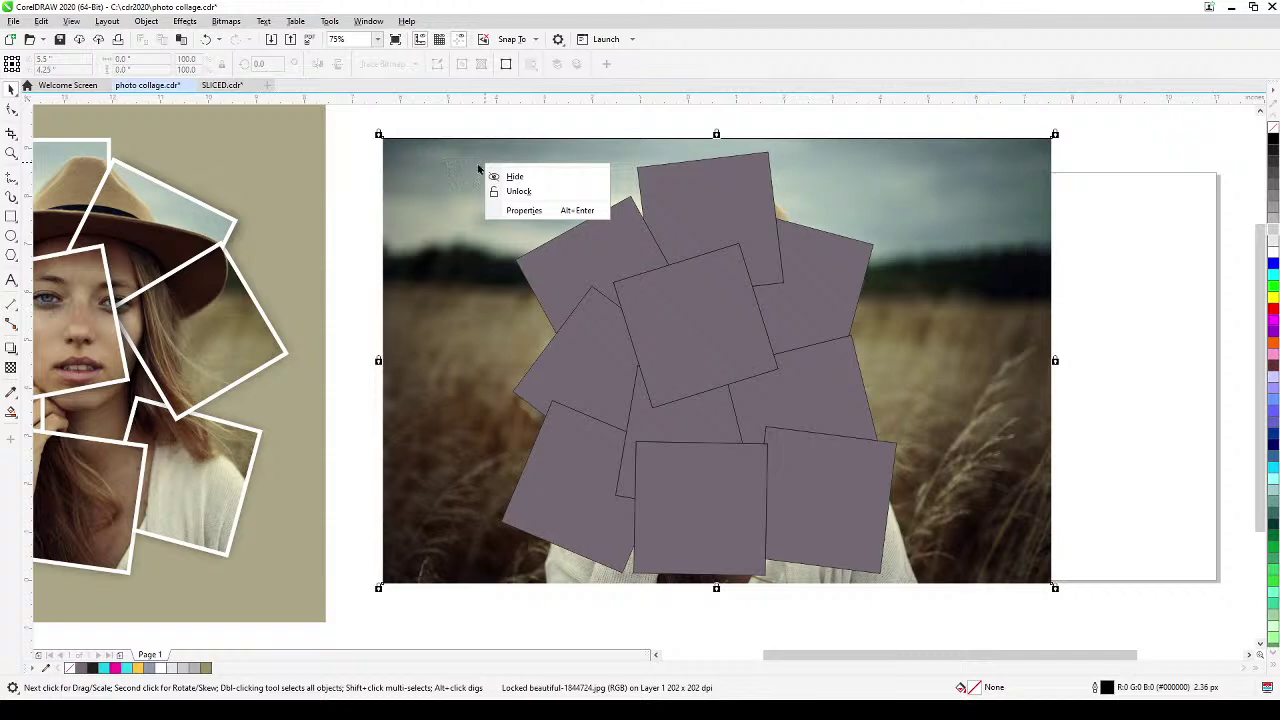
{"action": "left_click", "coordinate": [519, 191]}
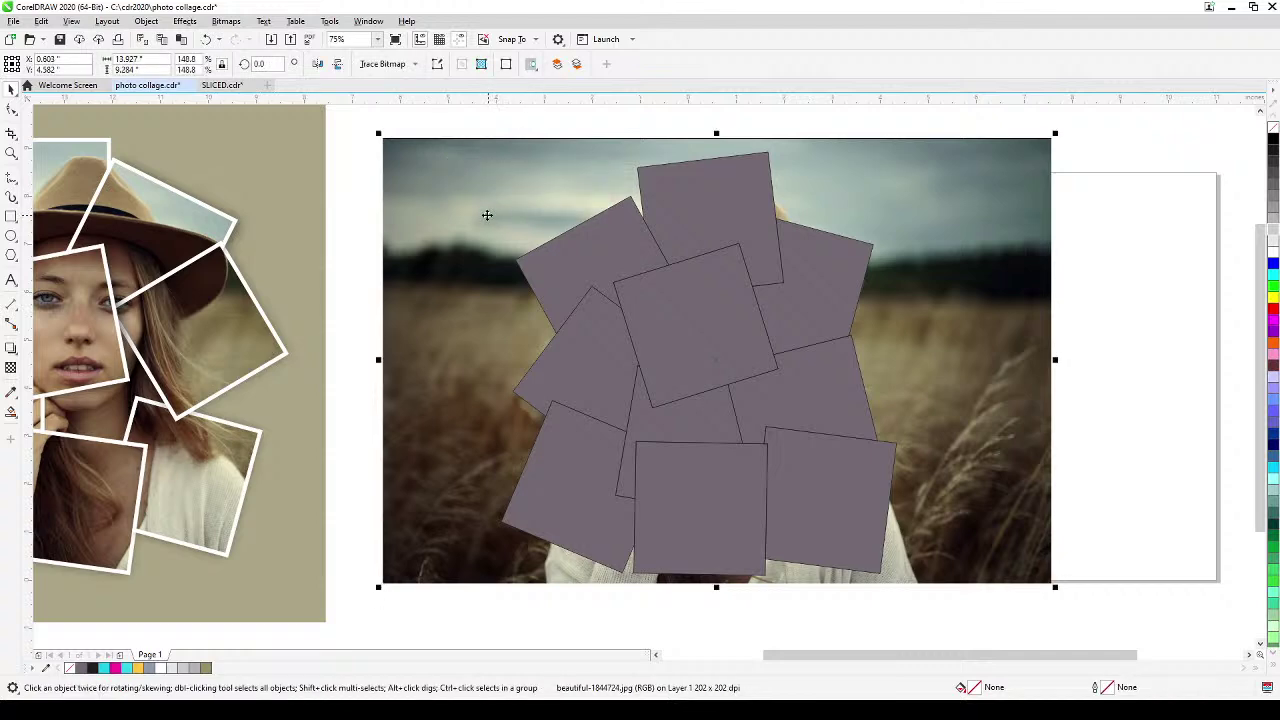
{"action": "left_click", "coordinate": [150, 22]}
{"action": "mouse_move", "coordinate": [172, 72]}
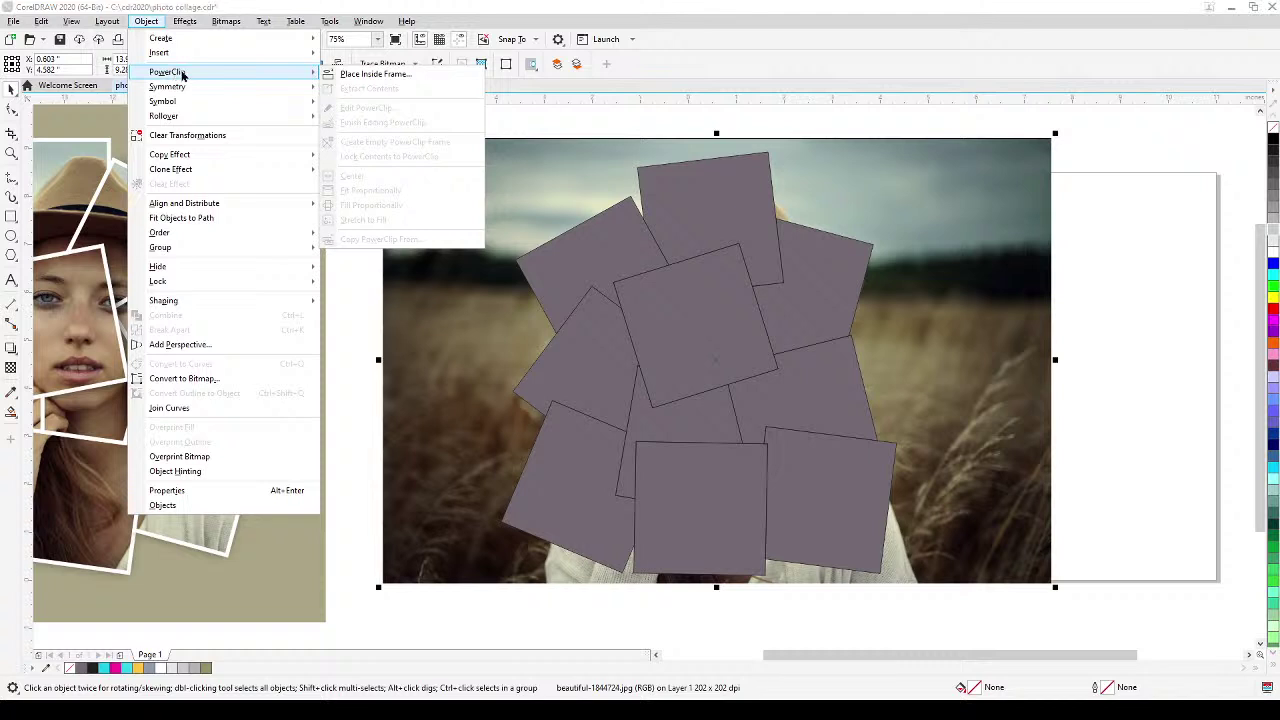
{"action": "left_click", "coordinate": [370, 75]}
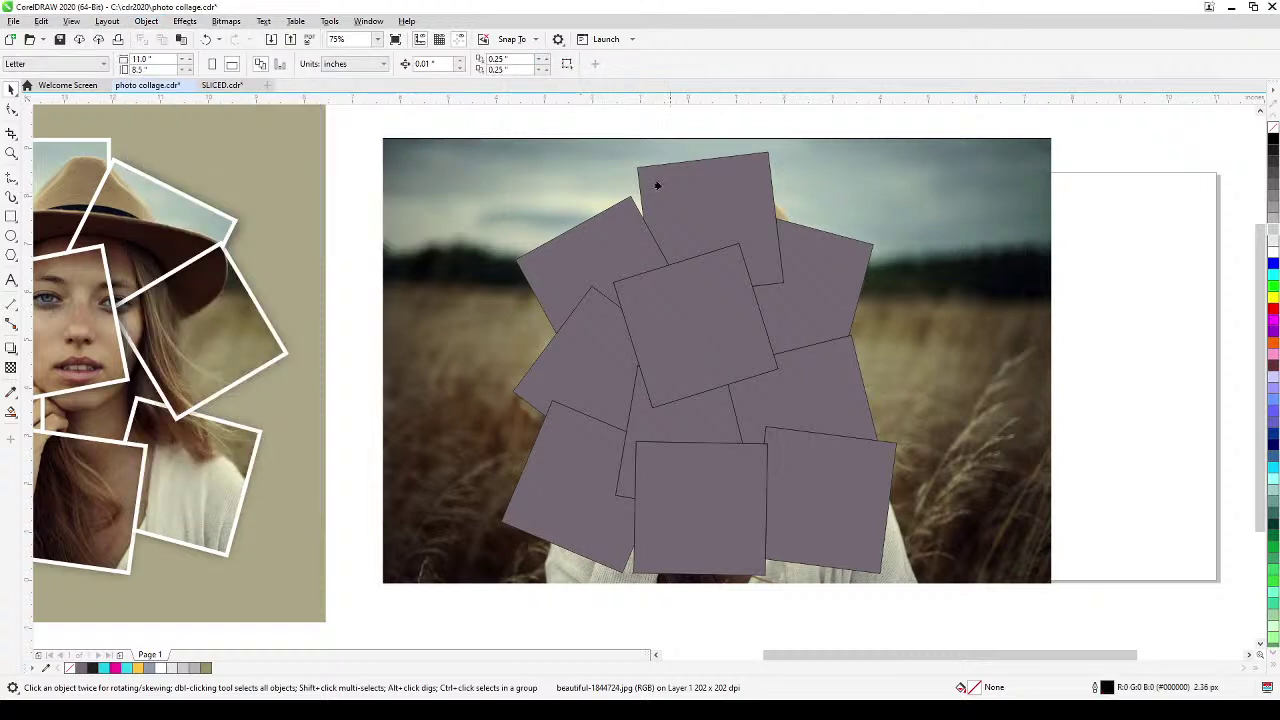
{"action": "left_click", "coordinate": [727, 198]}
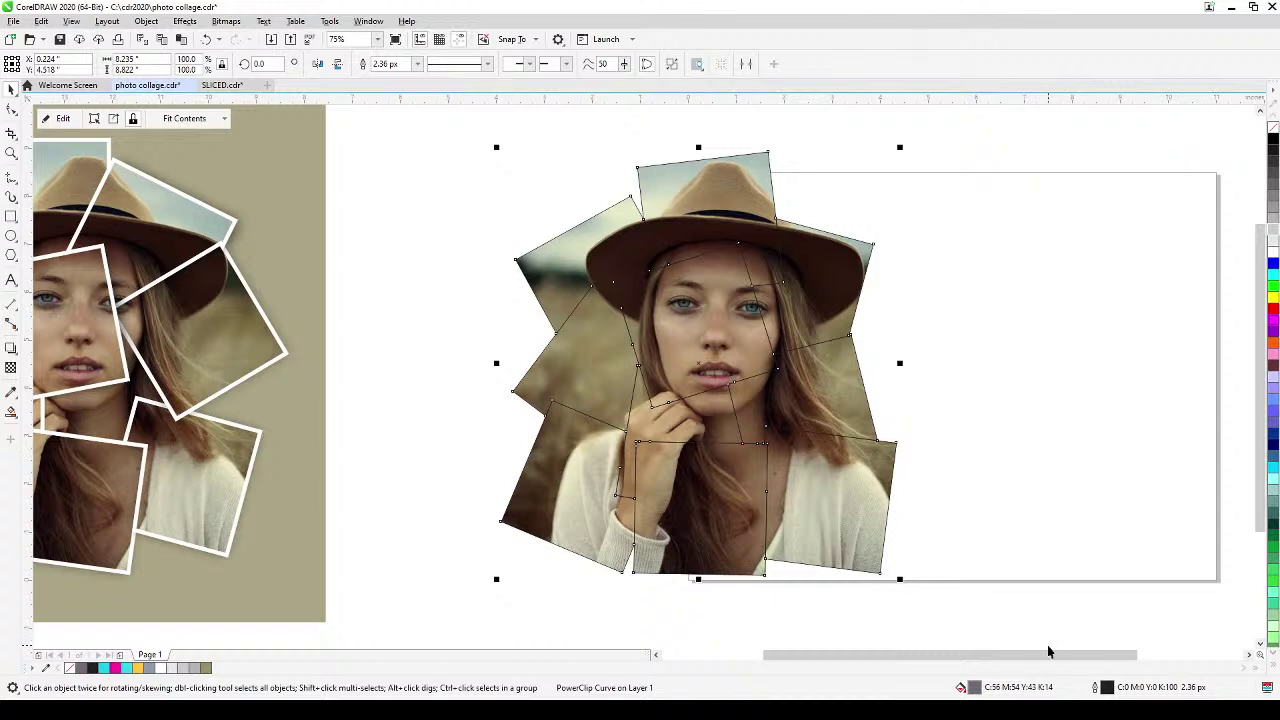
Give the PowerClip collage a white outline 25 px wide.
{"action": "double_click", "coordinate": [1096, 689]}
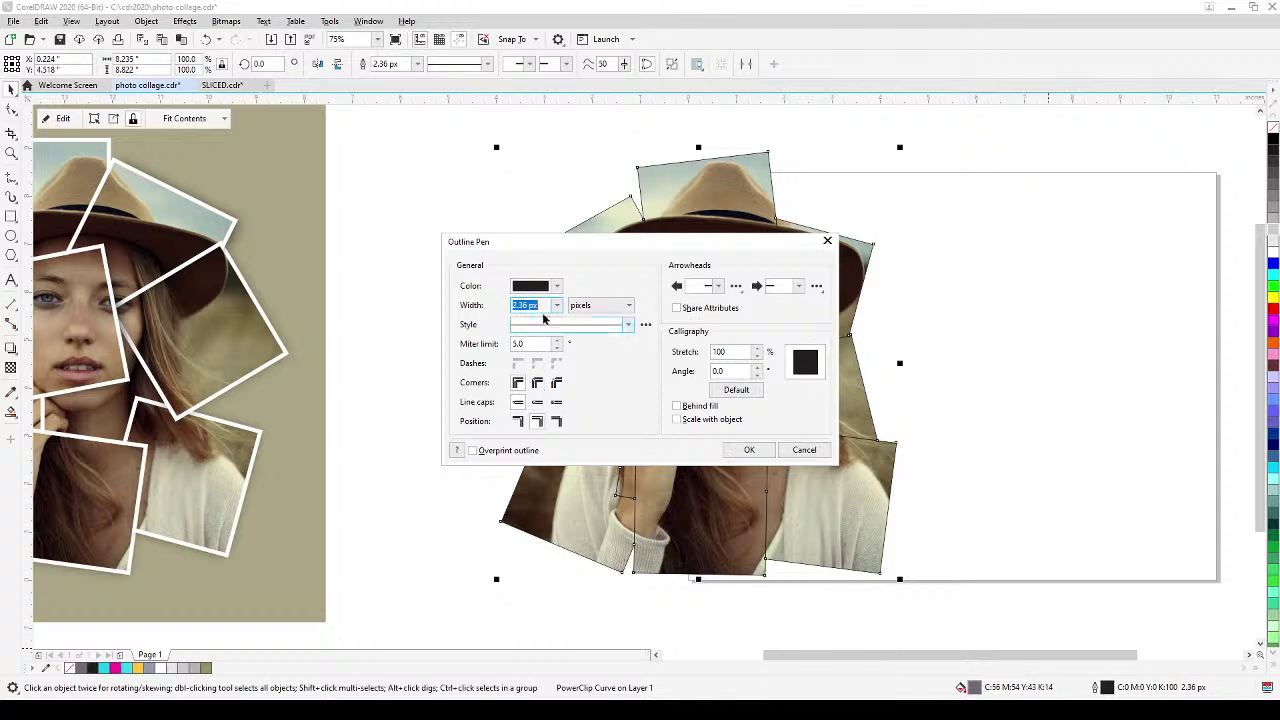
{"action": "left_click", "coordinate": [558, 287]}
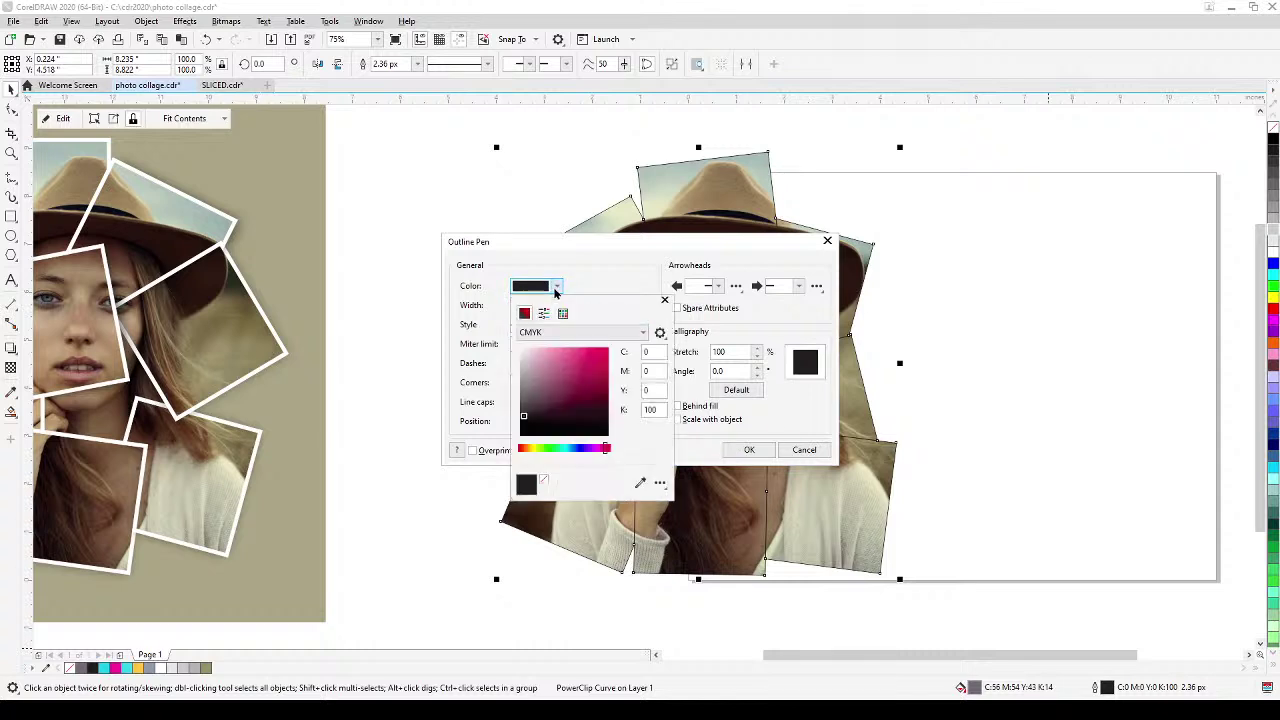
{"action": "left_click_drag", "start_coordinate": [531, 383], "coordinate": [514, 335]}
{"action": "left_click", "coordinate": [603, 288]}
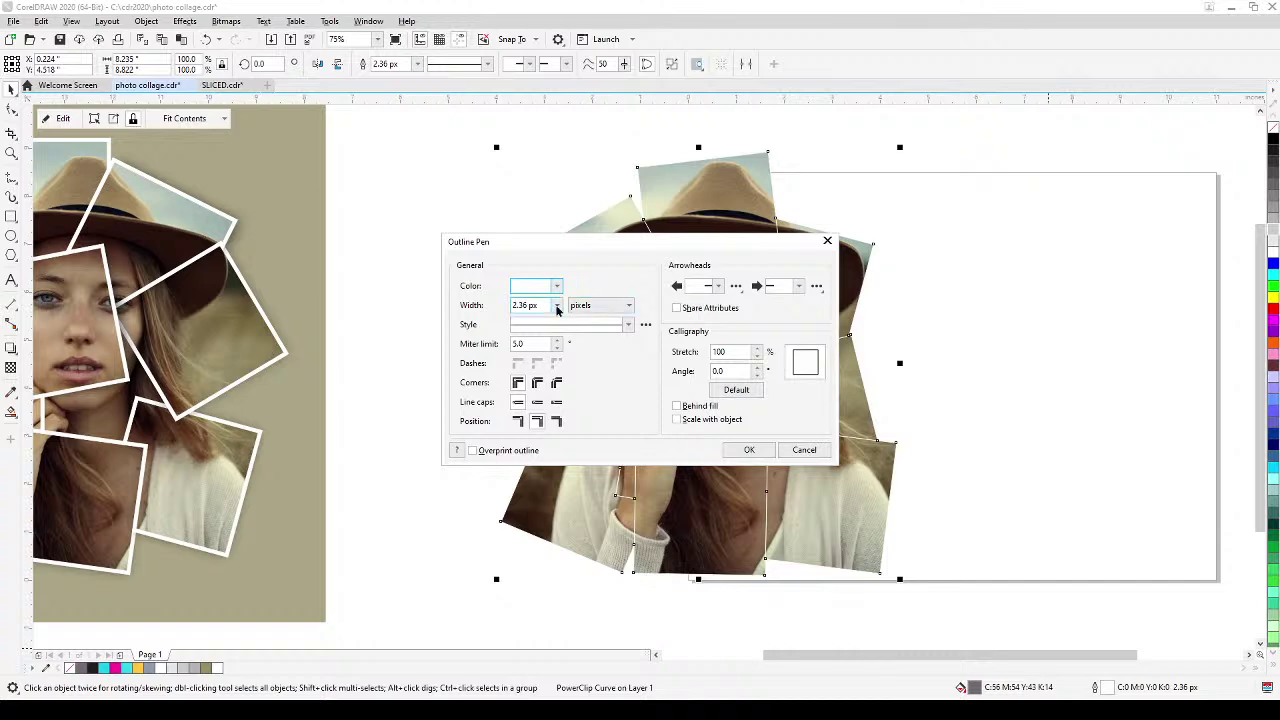
{"action": "left_click", "coordinate": [557, 305]}
{"action": "left_click", "coordinate": [527, 429]}
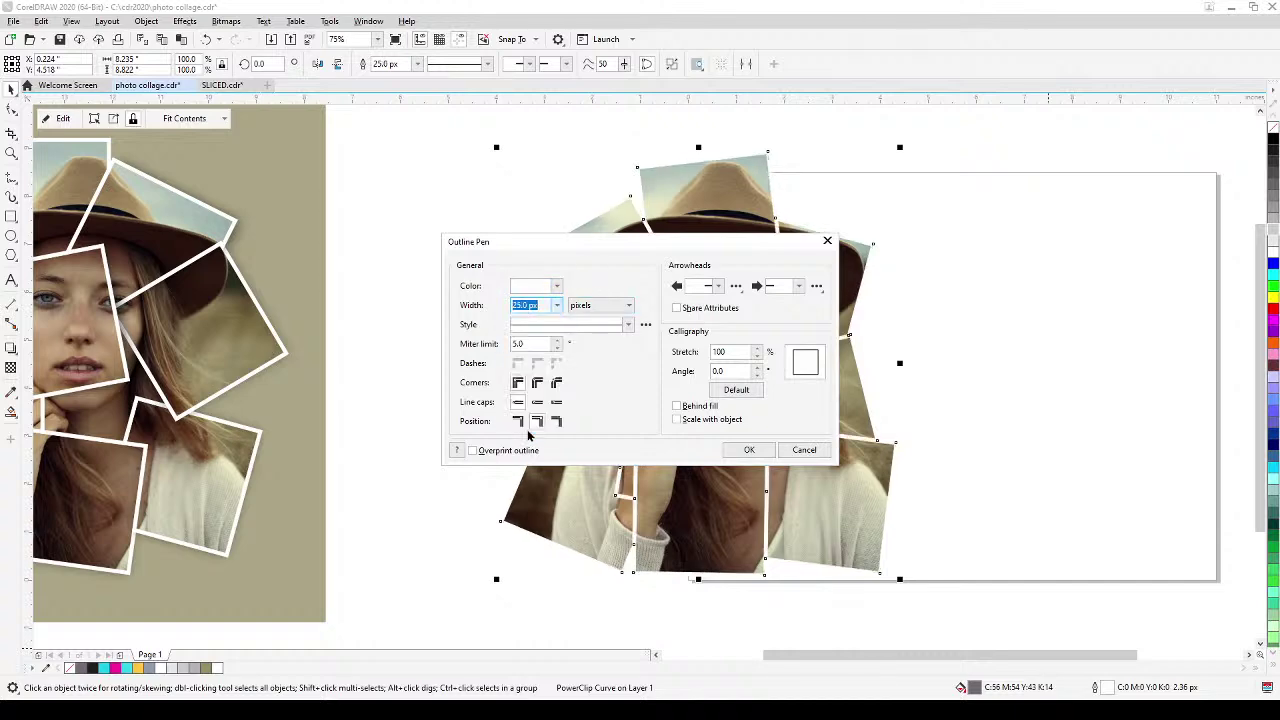
{"action": "left_click_drag", "start_coordinate": [638, 253], "coordinate": [1032, 168]}
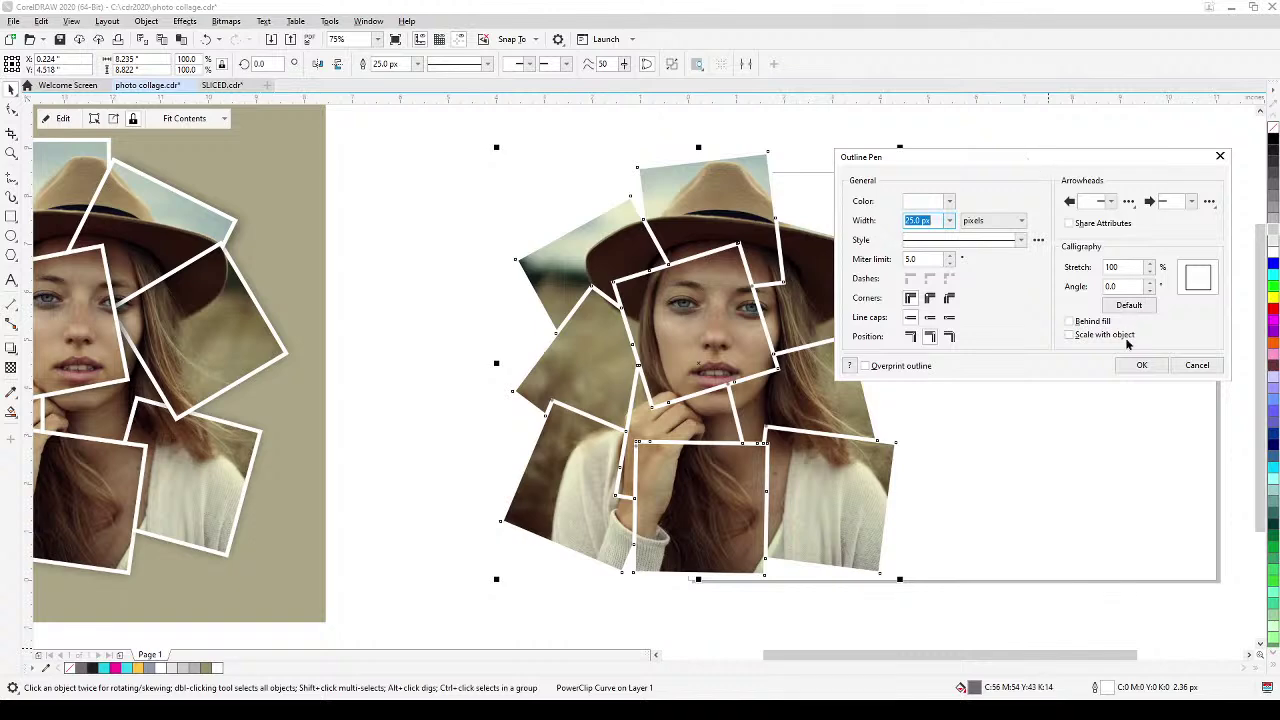
{"action": "left_click", "coordinate": [1141, 365]}
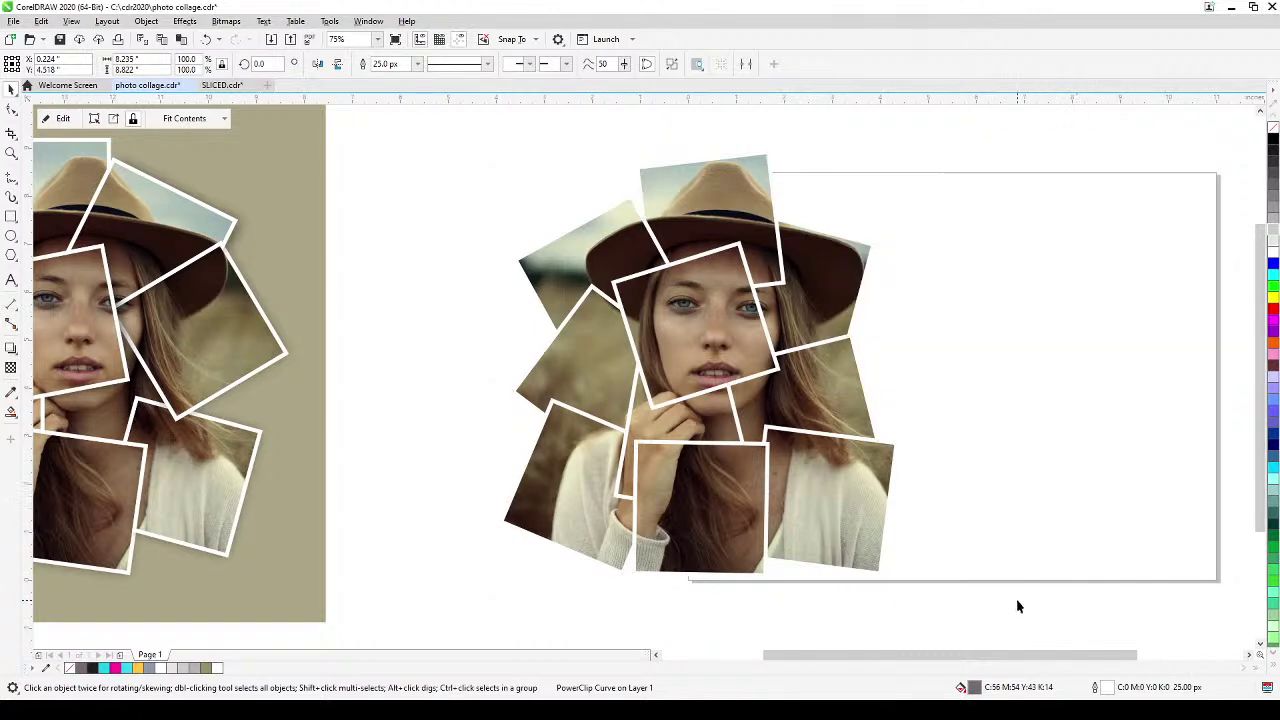
Duplicate the example's olive background rectangle, place the copy behind the new collage at about X 0.14, Y 4.52 inches, and clear the selection.
{"action": "left_click", "coordinate": [320, 180]}
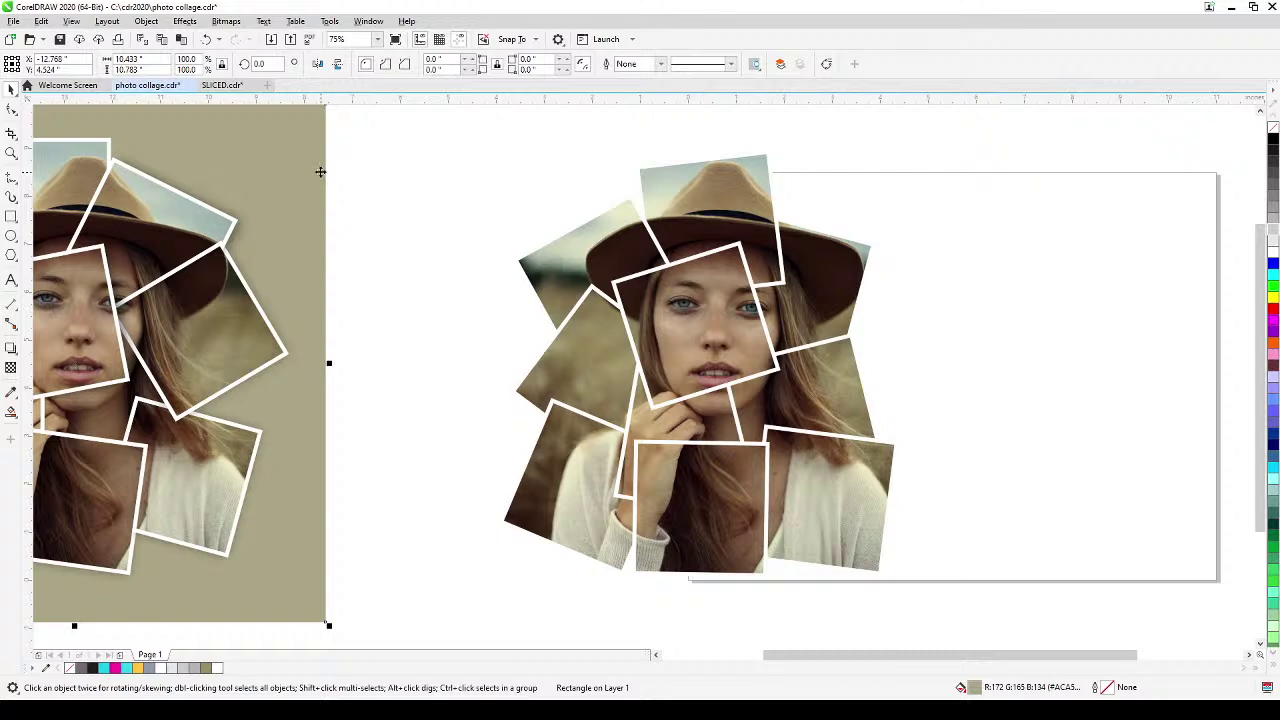
{"action": "key", "text": "KP_Add"}
{"action": "left_click_drag", "start_coordinate": [320, 171], "coordinate": [940, 178]}
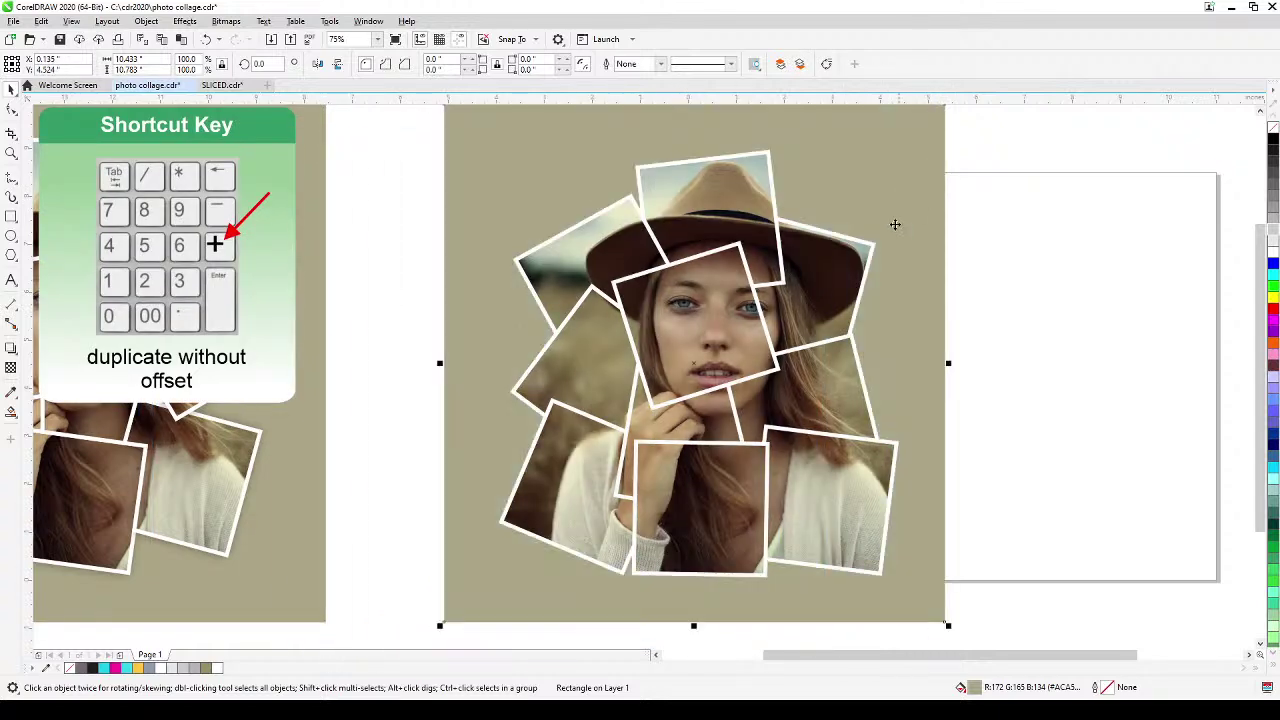
{"action": "left_click", "coordinate": [361, 295]}
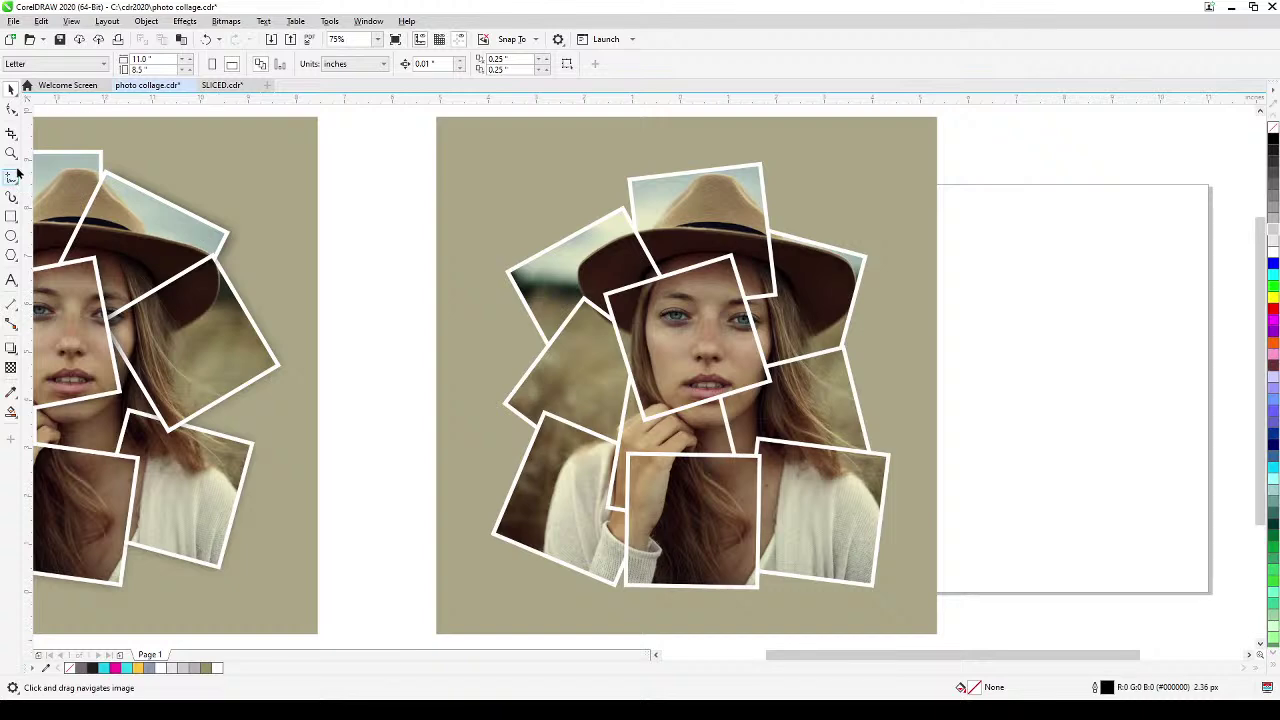
Break the PowerClip collage curve apart into its separate photo pieces.
{"action": "left_click", "coordinate": [10, 155]}
{"action": "left_click_drag", "start_coordinate": [420, 148], "coordinate": [980, 614]}
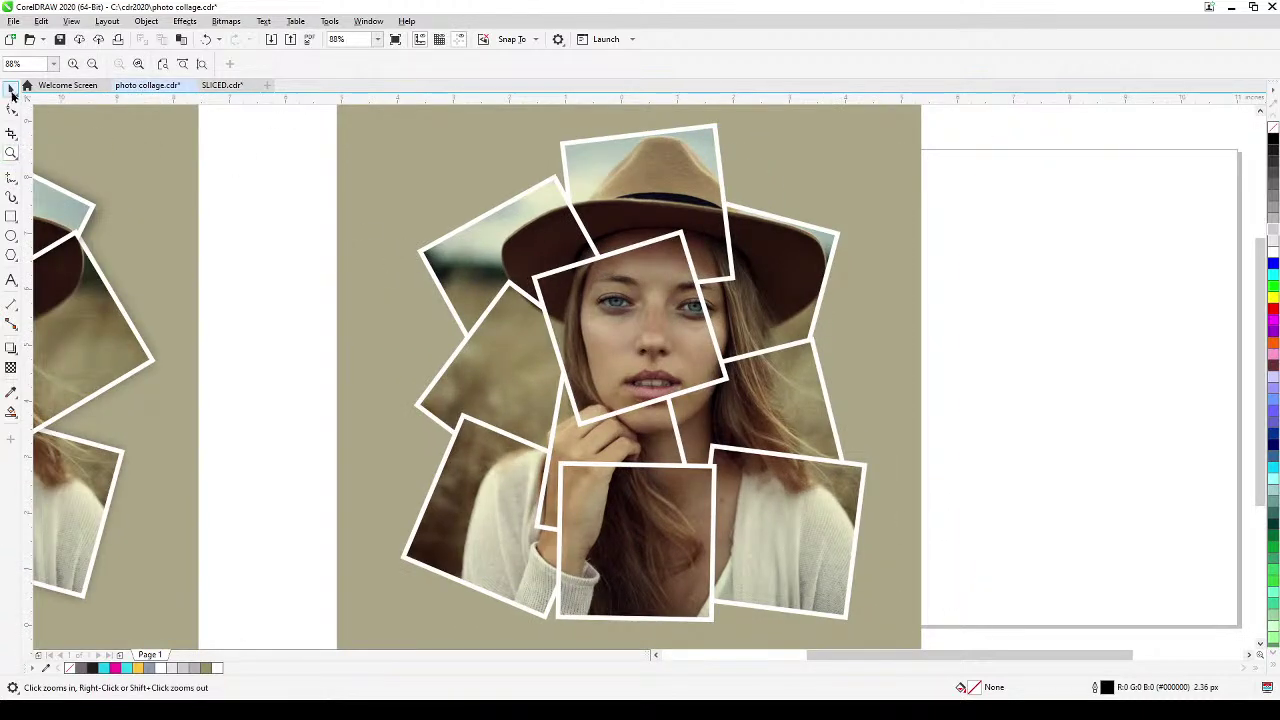
{"action": "key", "text": "h"}
{"action": "left_click_drag", "start_coordinate": [236, 373], "coordinate": [671, 329]}
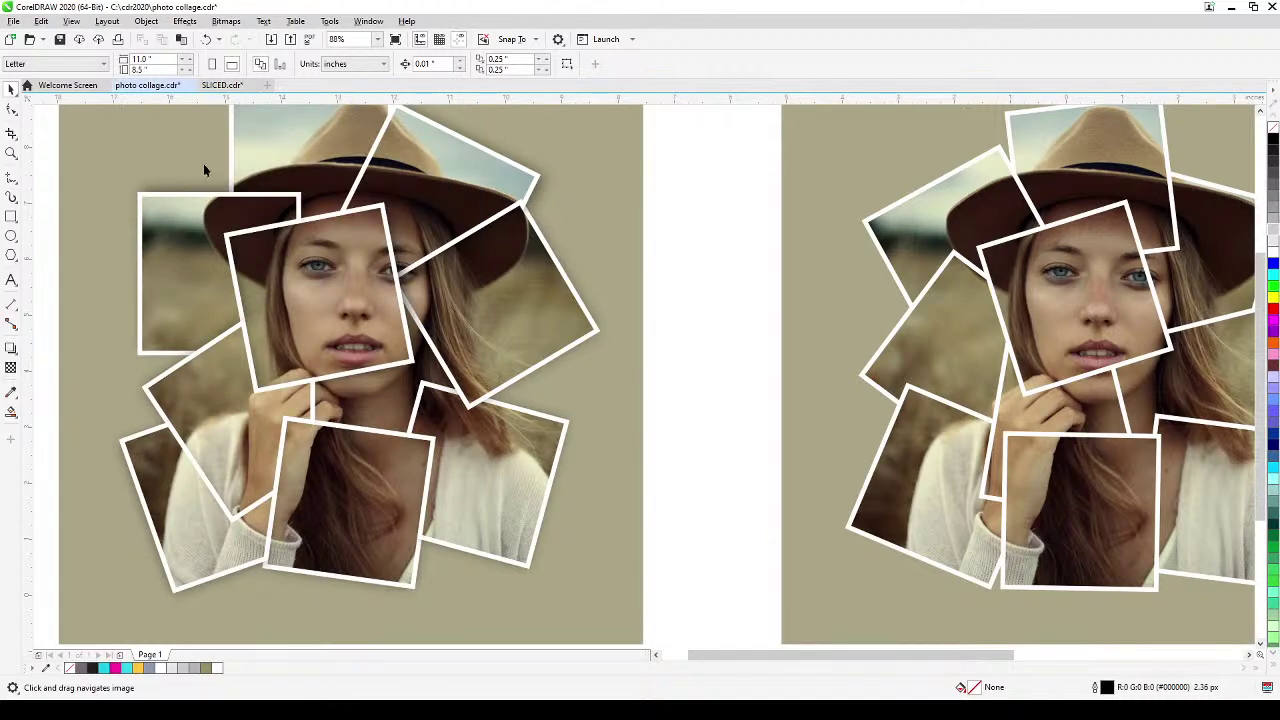
{"action": "left_click_drag", "start_coordinate": [780, 371], "coordinate": [336, 415]}
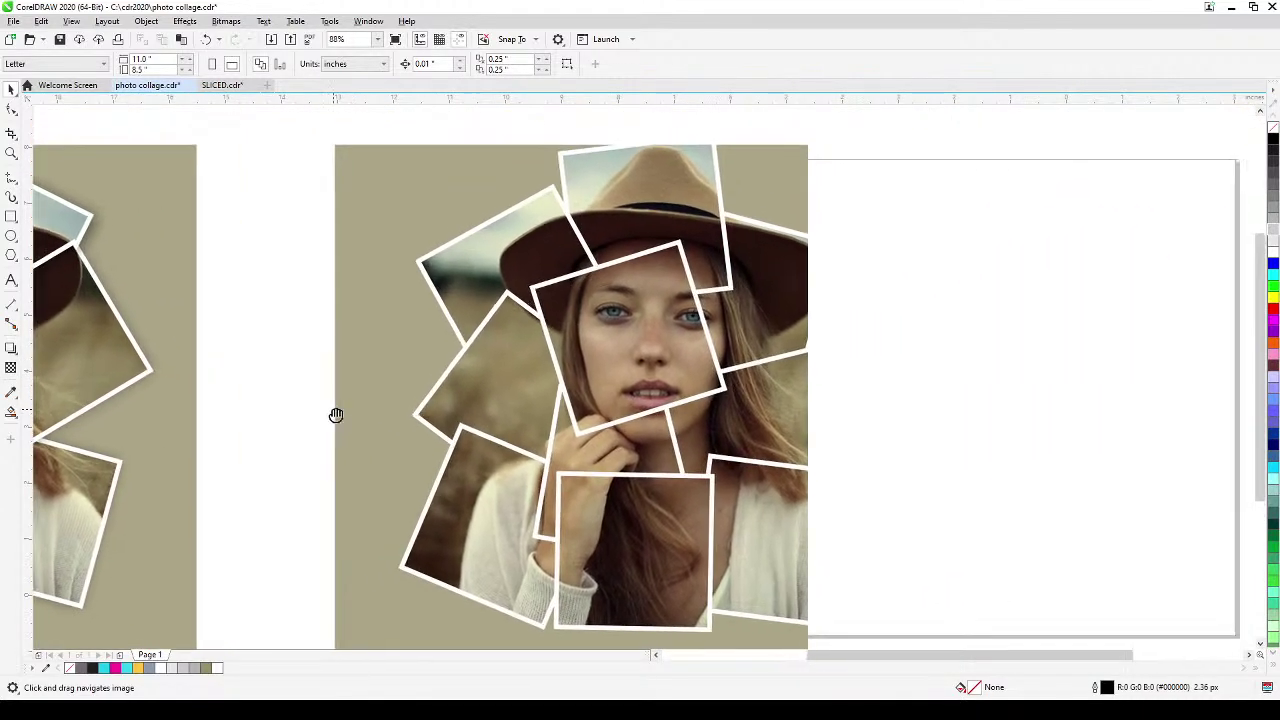
{"action": "left_click_drag", "start_coordinate": [474, 389], "coordinate": [461, 371]}
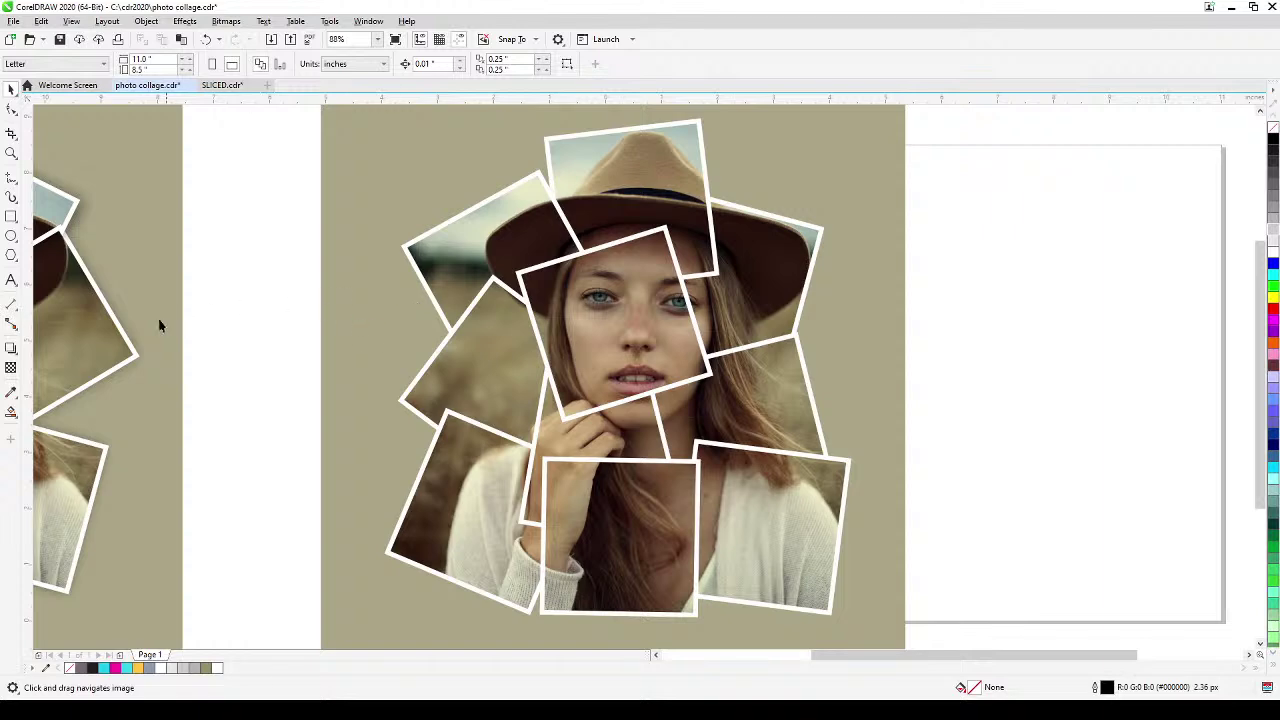
{"action": "left_click", "coordinate": [474, 287]}
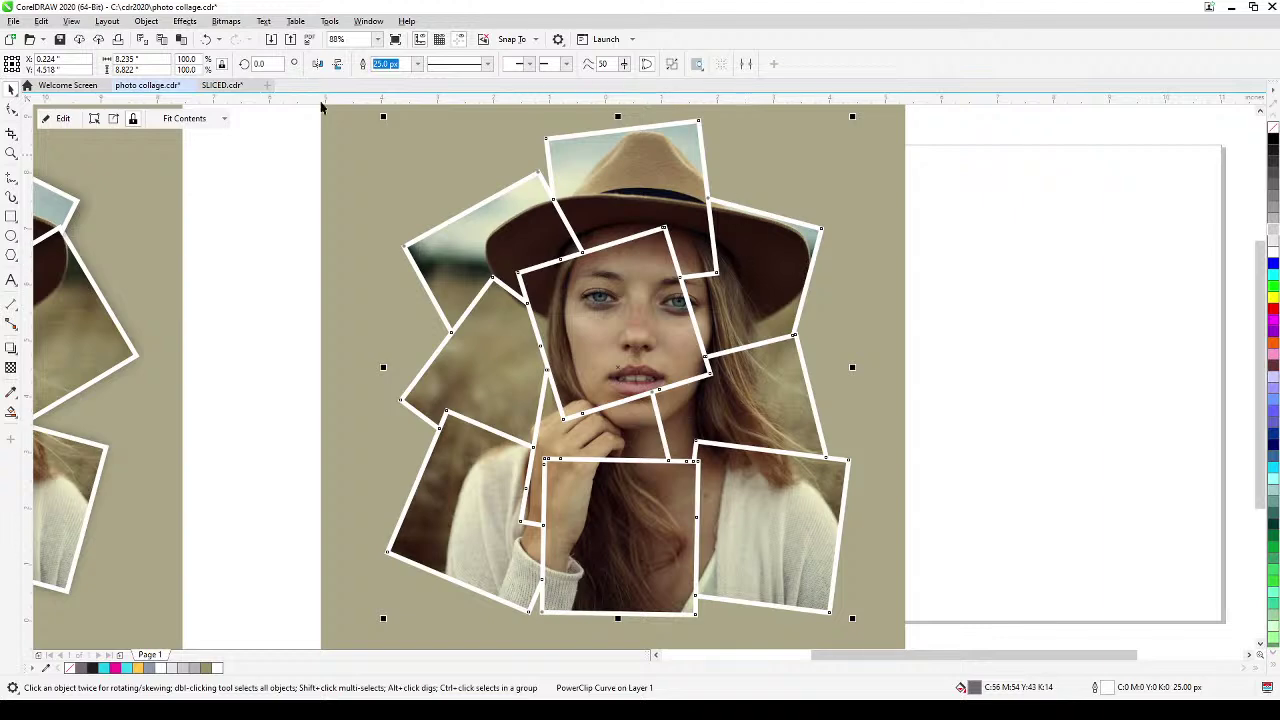
{"action": "left_click", "coordinate": [145, 22]}
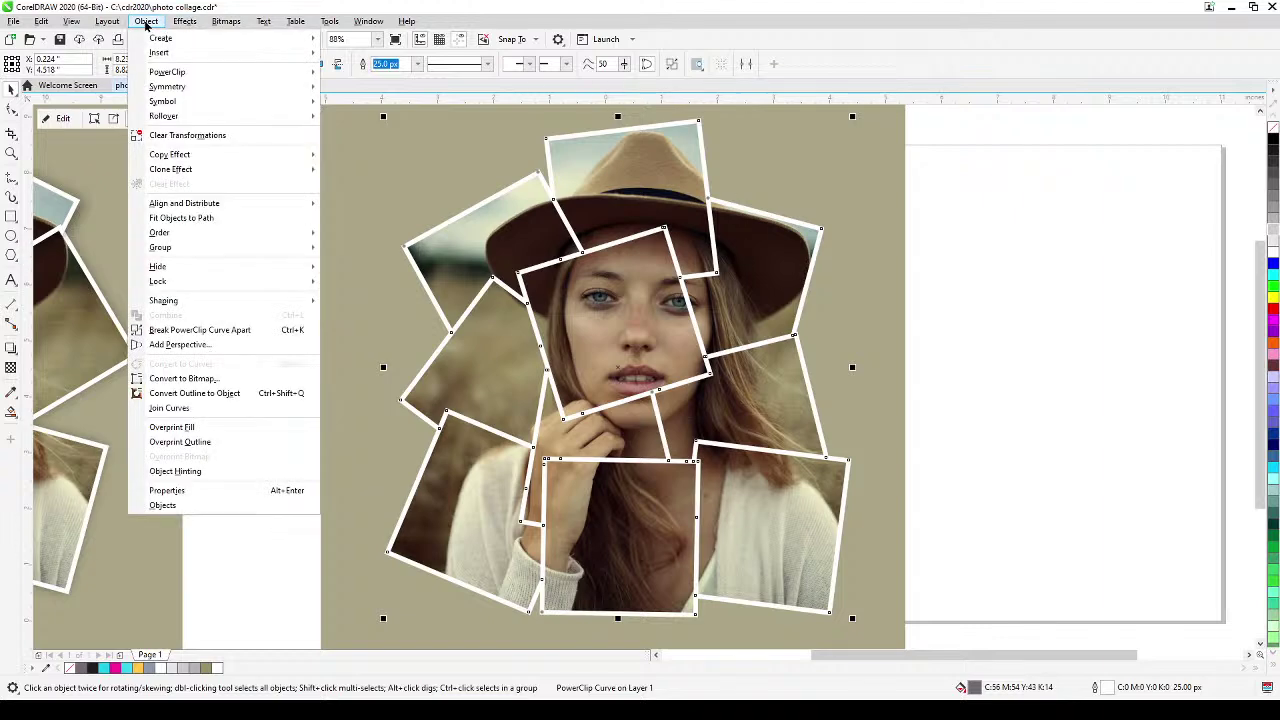
{"action": "left_click", "coordinate": [215, 333]}
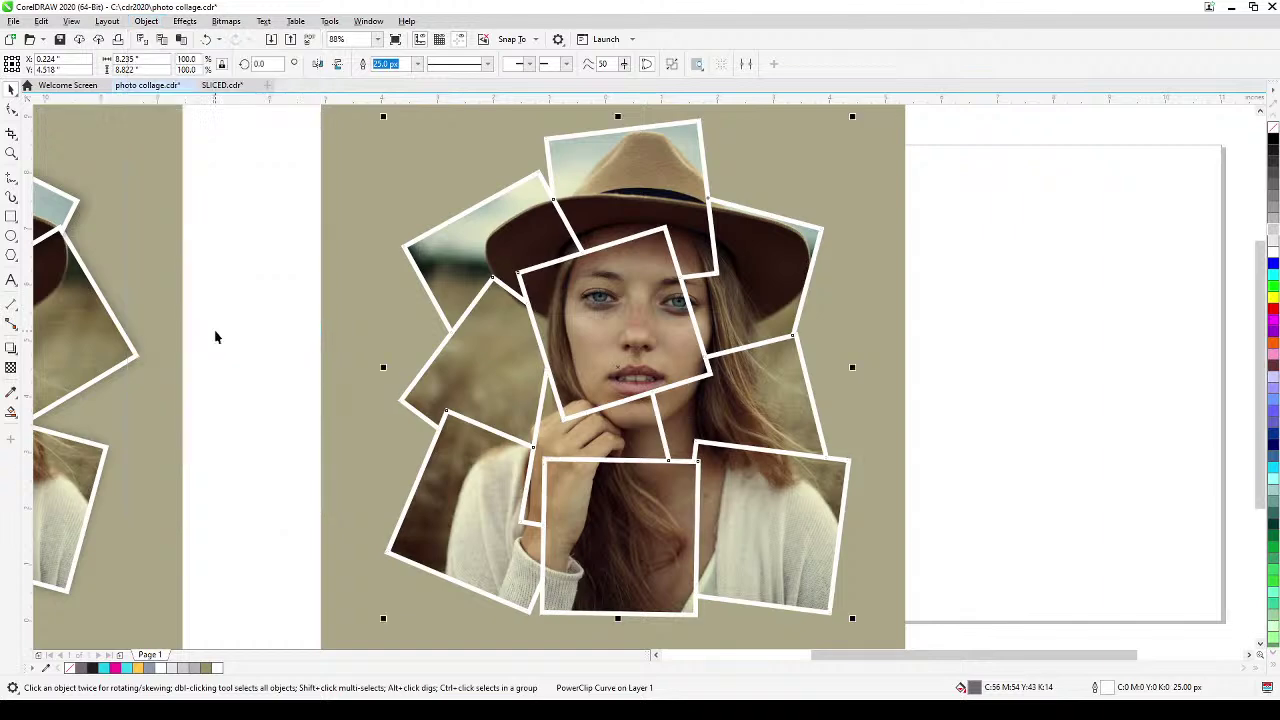
Try moving the upper-left and upper-right photo pieces outward from the collage, and undo both moves.
{"action": "left_click", "coordinate": [246, 309]}
{"action": "left_click", "coordinate": [450, 269]}
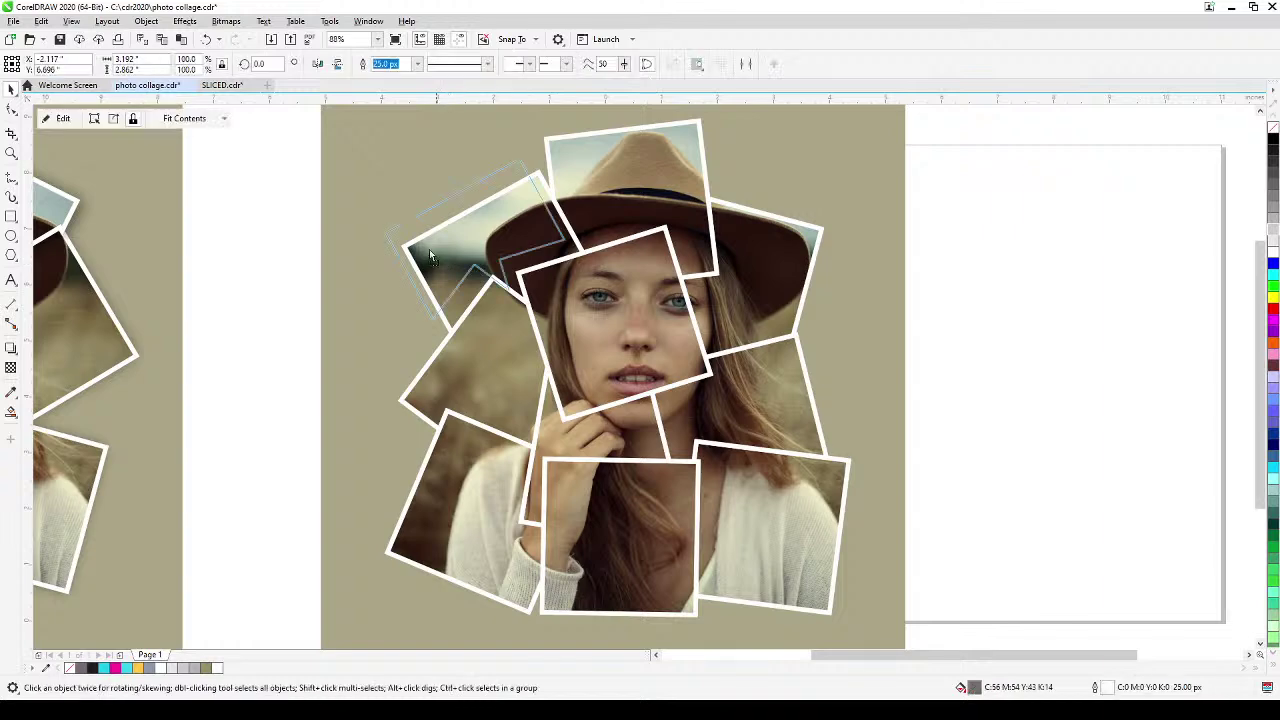
{"action": "left_click_drag", "start_coordinate": [403, 243], "coordinate": [351, 211]}
{"action": "left_click_drag", "start_coordinate": [795, 240], "coordinate": [836, 215]}
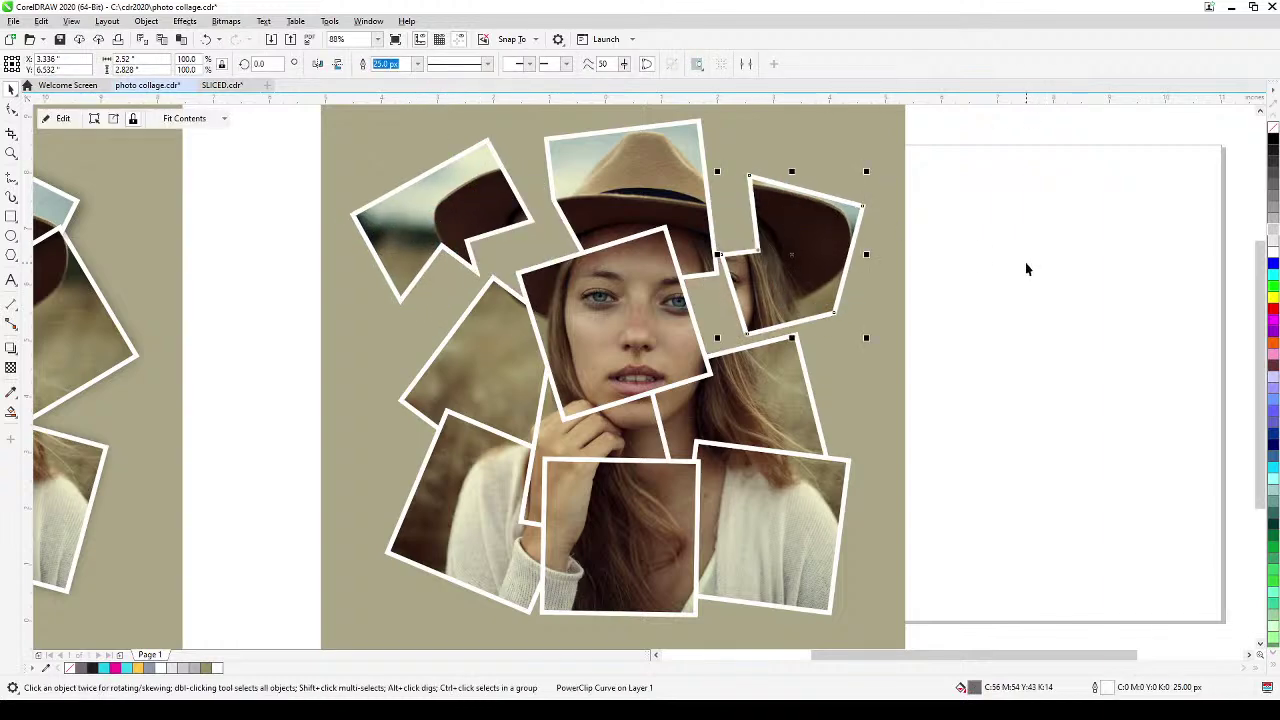
{"action": "key", "text": "ctrl+z"}
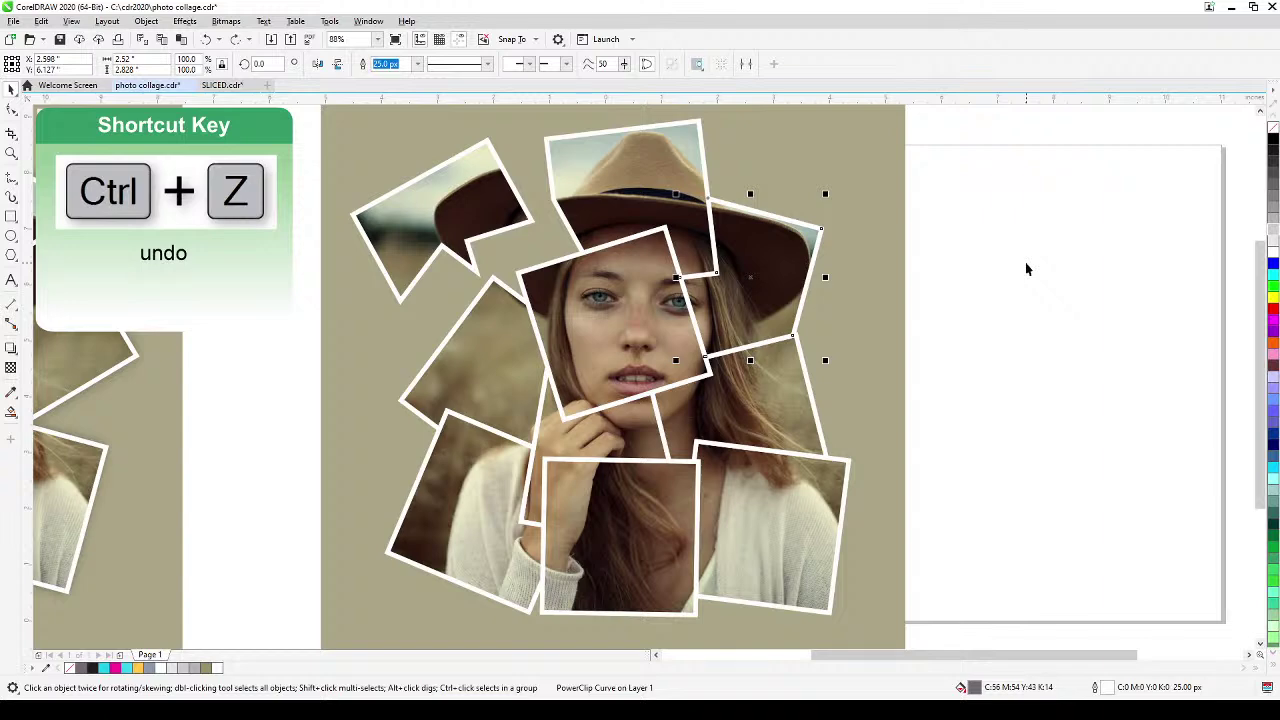
{"action": "key", "text": "ctrl+z"}
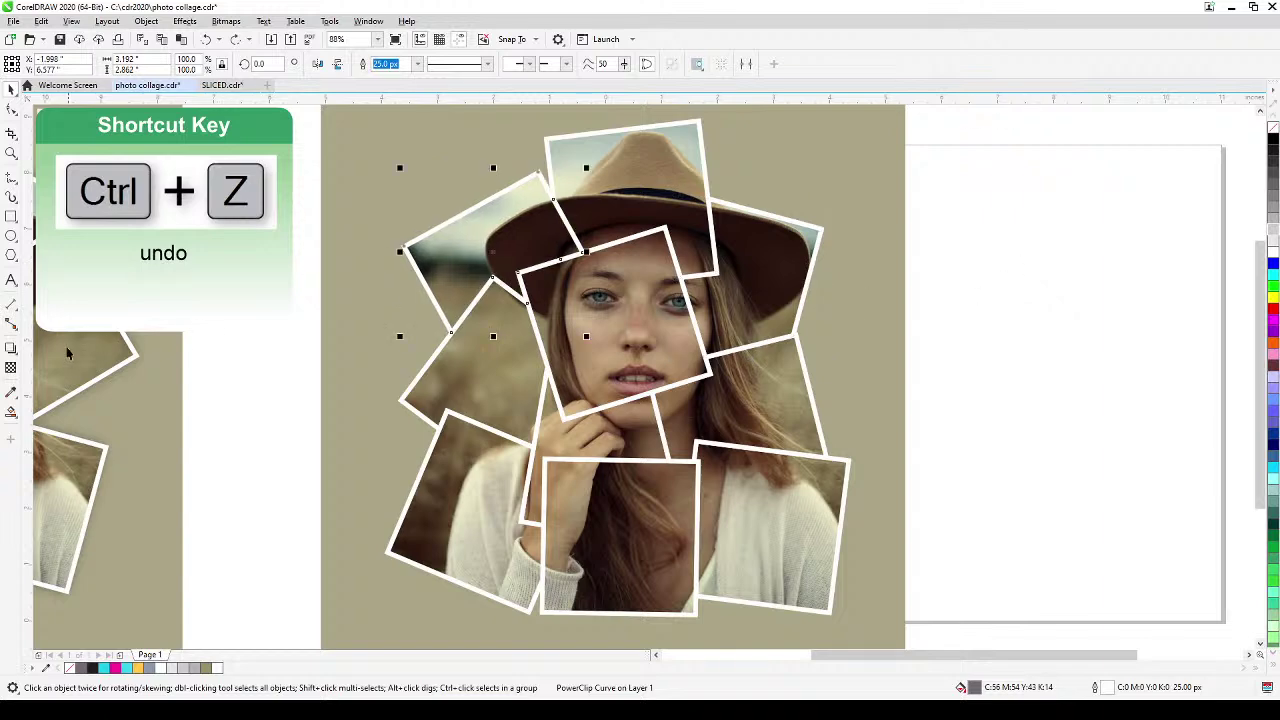
{"action": "left_click", "coordinate": [10, 350]}
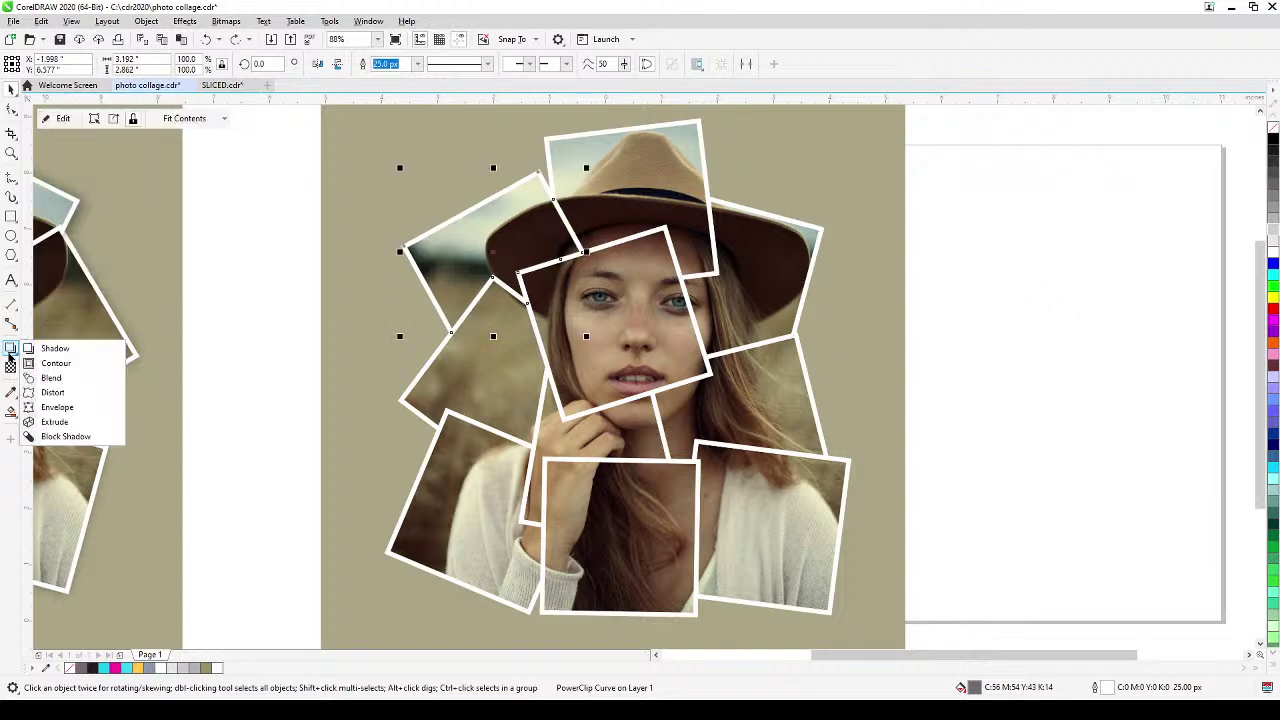
{"action": "left_click", "coordinate": [40, 347]}
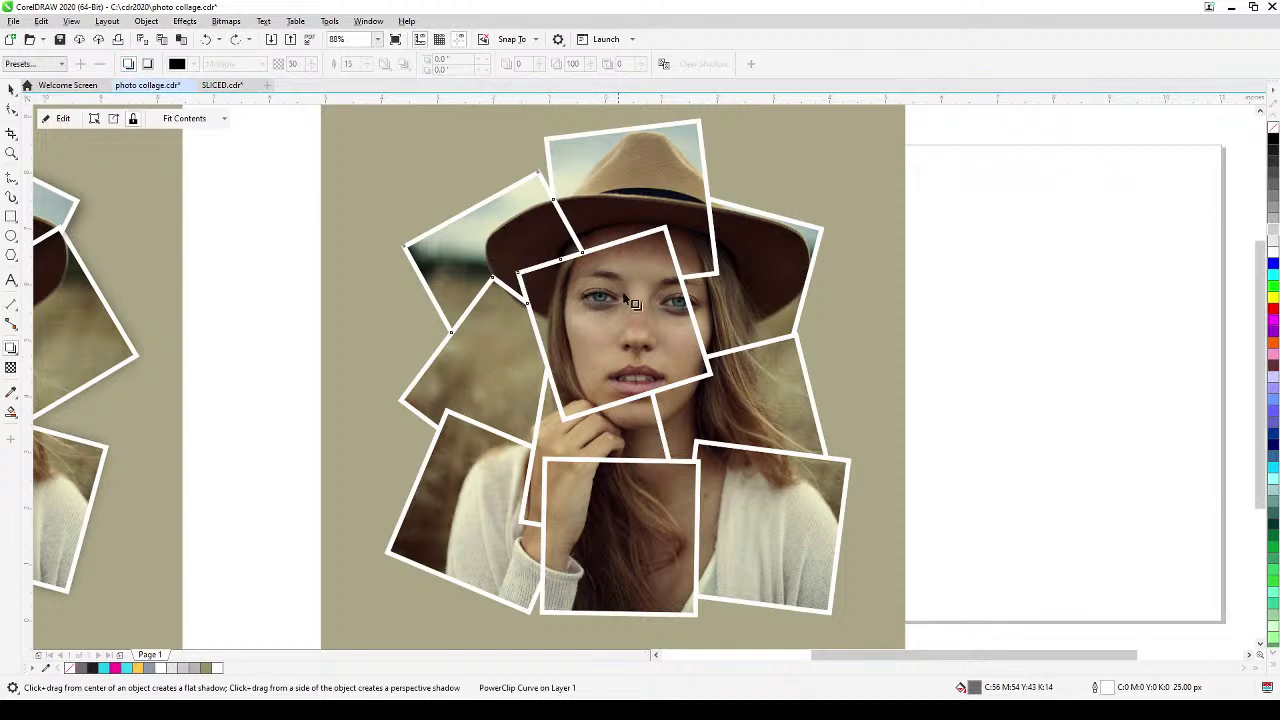
{"action": "left_click_drag", "start_coordinate": [586, 253], "coordinate": [629, 321]}
{"action": "left_click", "coordinate": [8, 90]}
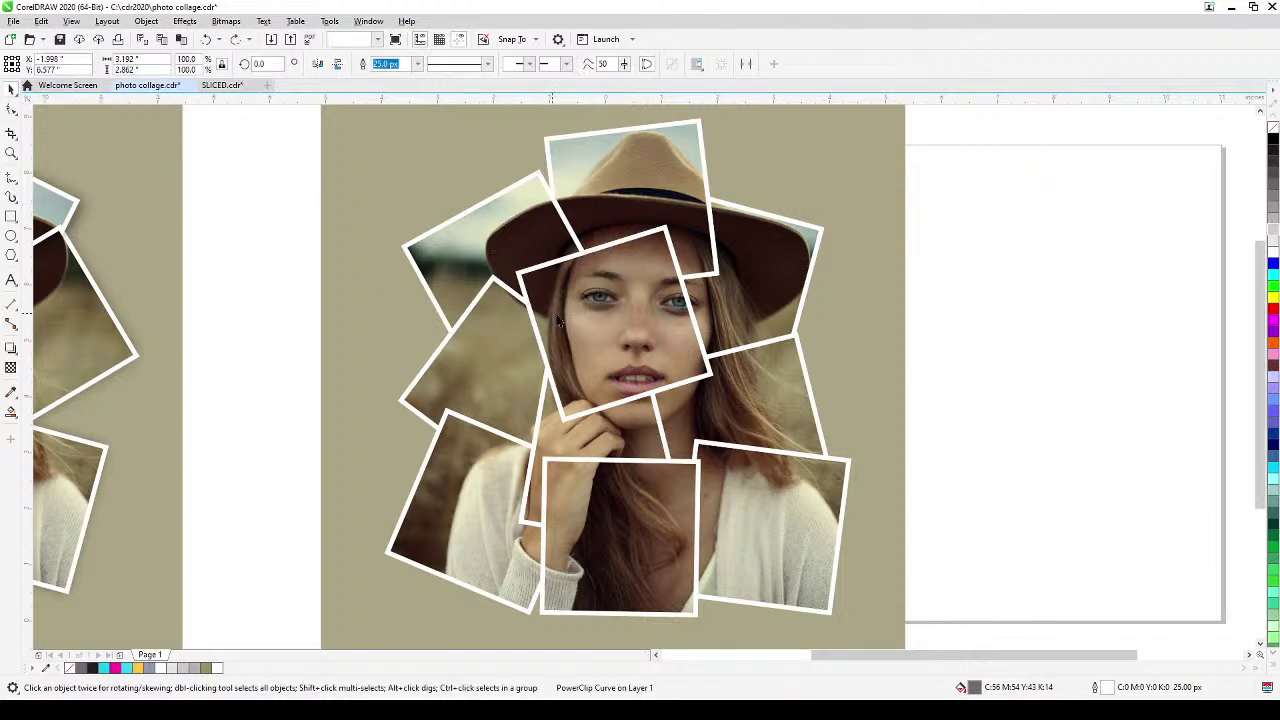
Add a drop shadow to the central face piece, offset about 0.136, -0.099 inches, with opacity 72, and clear the selection.
{"action": "left_click", "coordinate": [655, 332]}
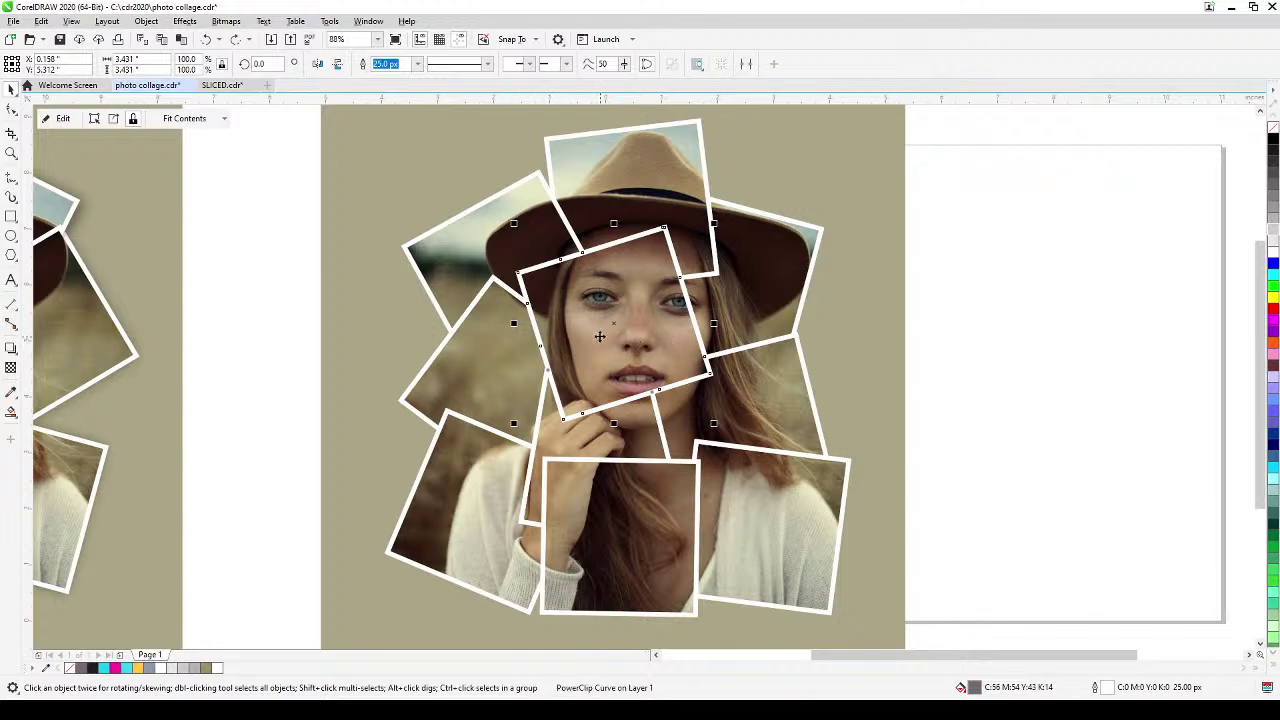
{"action": "left_click", "coordinate": [11, 348]}
{"action": "left_click_drag", "start_coordinate": [614, 324], "coordinate": [712, 396]}
{"action": "left_click_drag", "start_coordinate": [665, 360], "coordinate": [690, 380]}
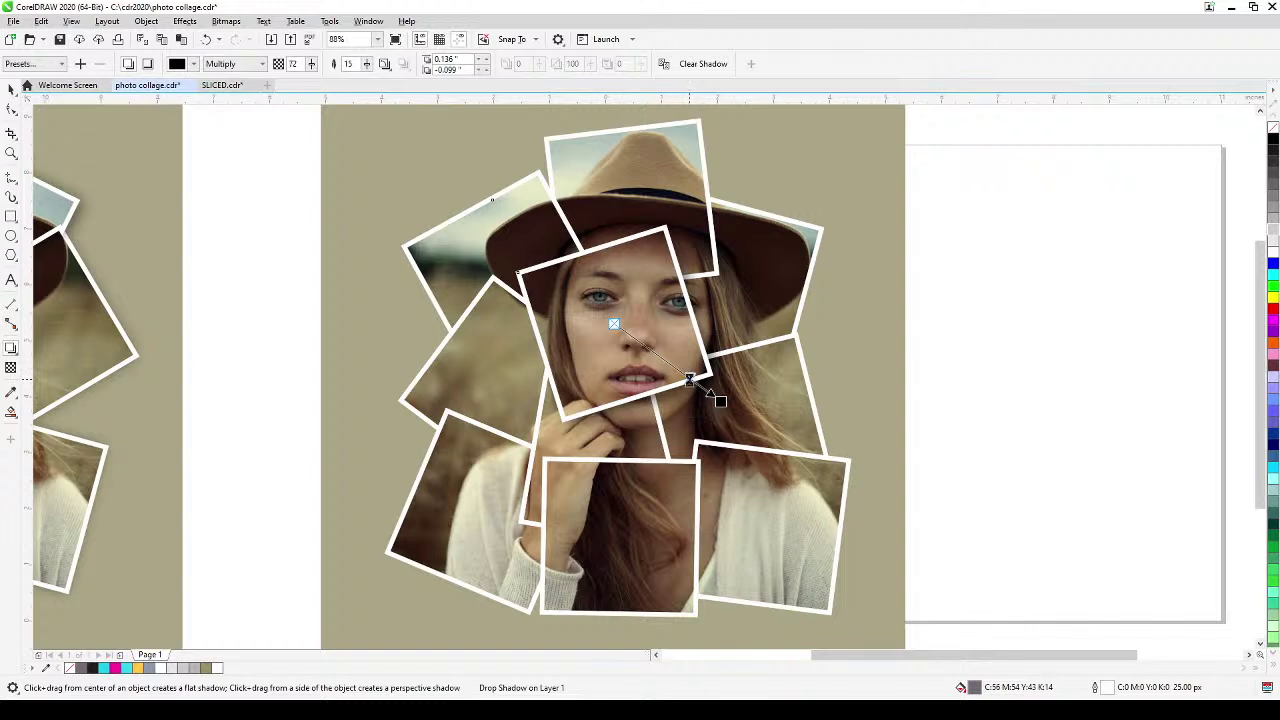
{"action": "left_click", "coordinate": [12, 90]}
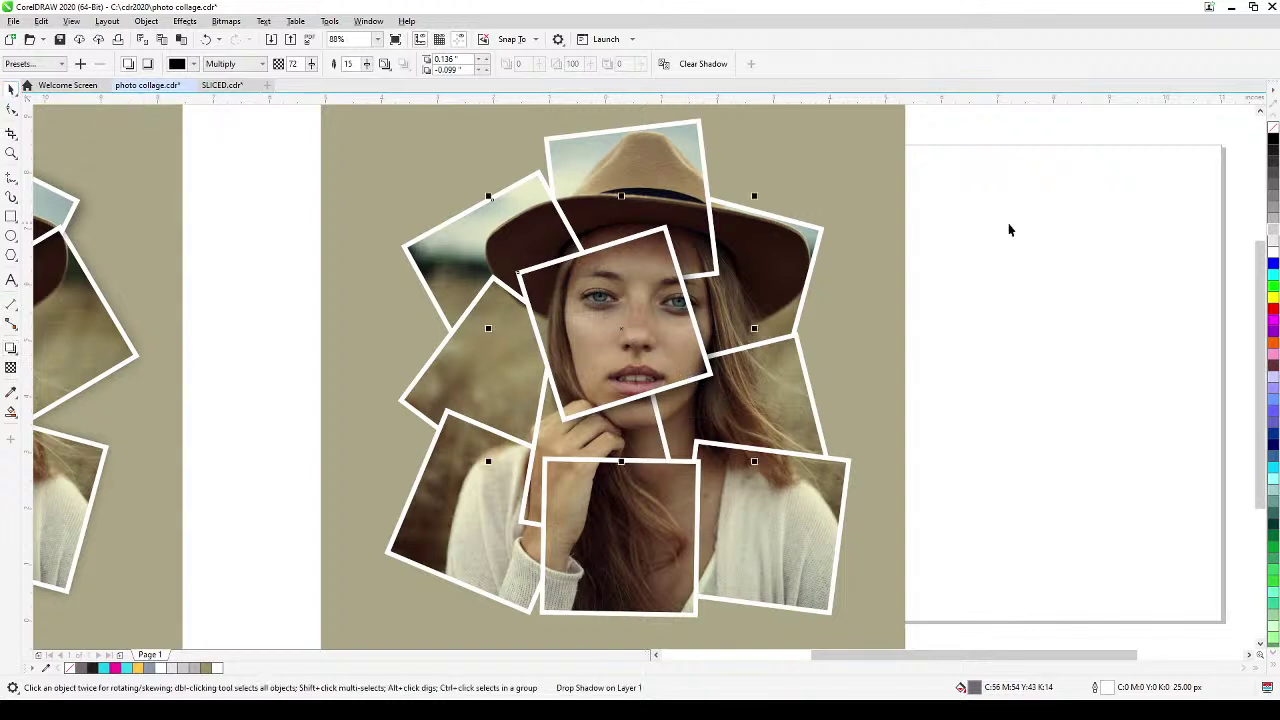
{"action": "left_click", "coordinate": [1063, 237]}
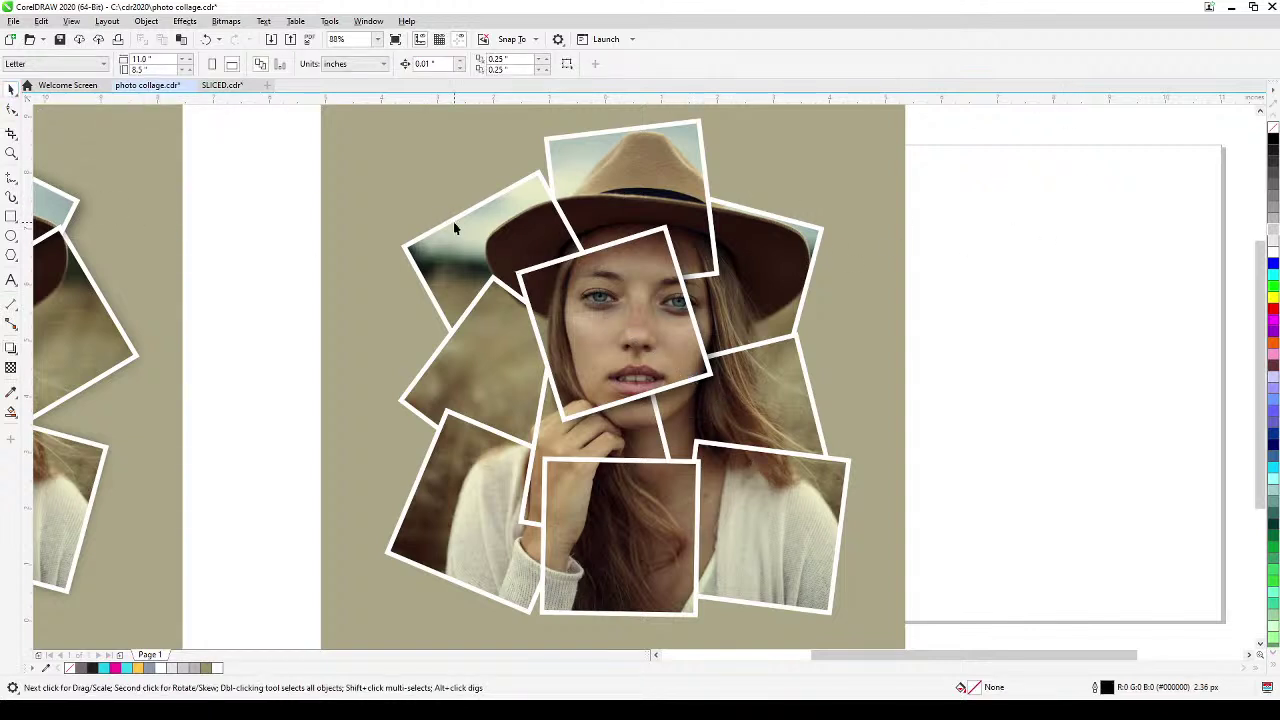
Clone the central face piece's shadow onto the middle-left photo piece.
{"action": "left_click", "coordinate": [440, 357]}
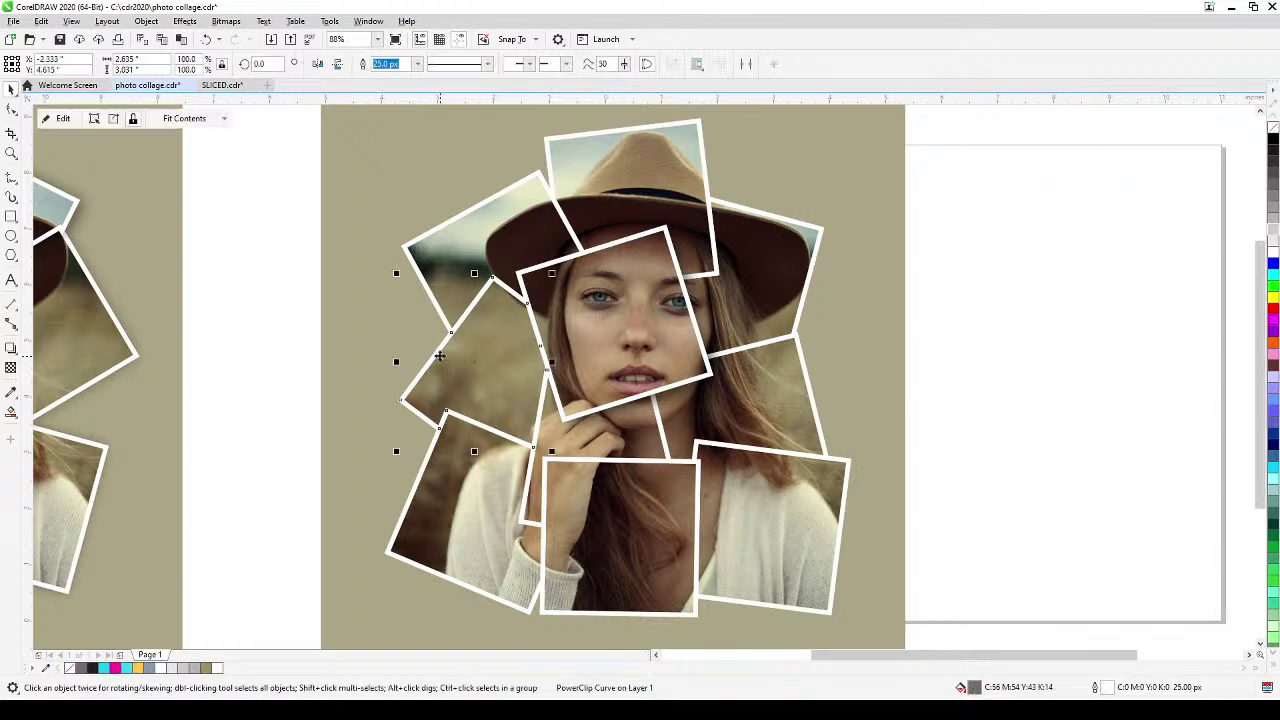
{"action": "left_click", "coordinate": [138, 24]}
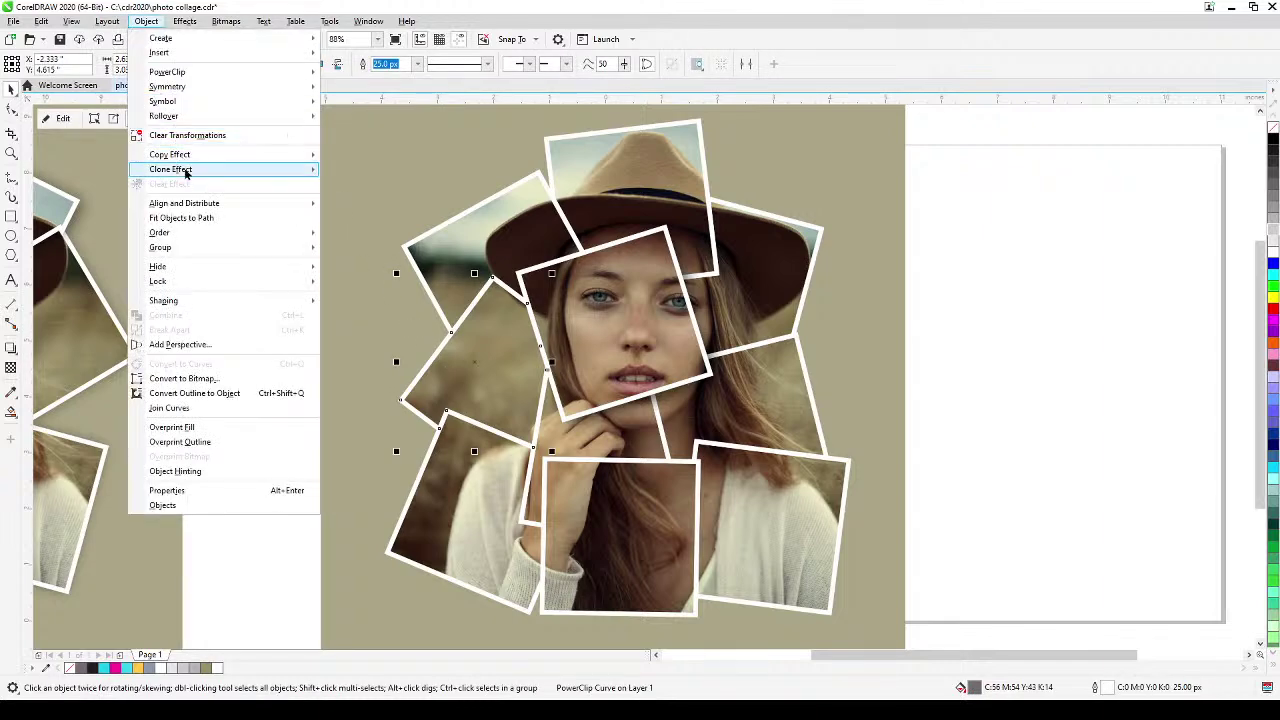
{"action": "mouse_move", "coordinate": [187, 170]}
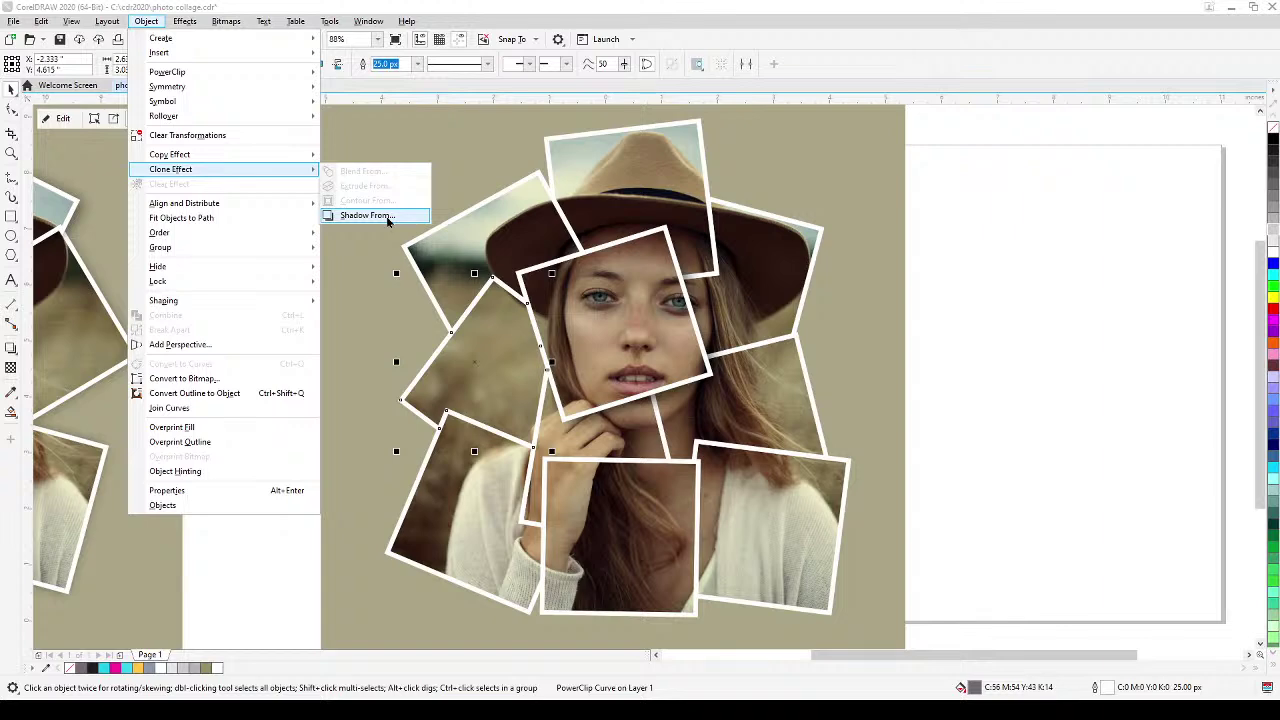
{"action": "left_click", "coordinate": [386, 216]}
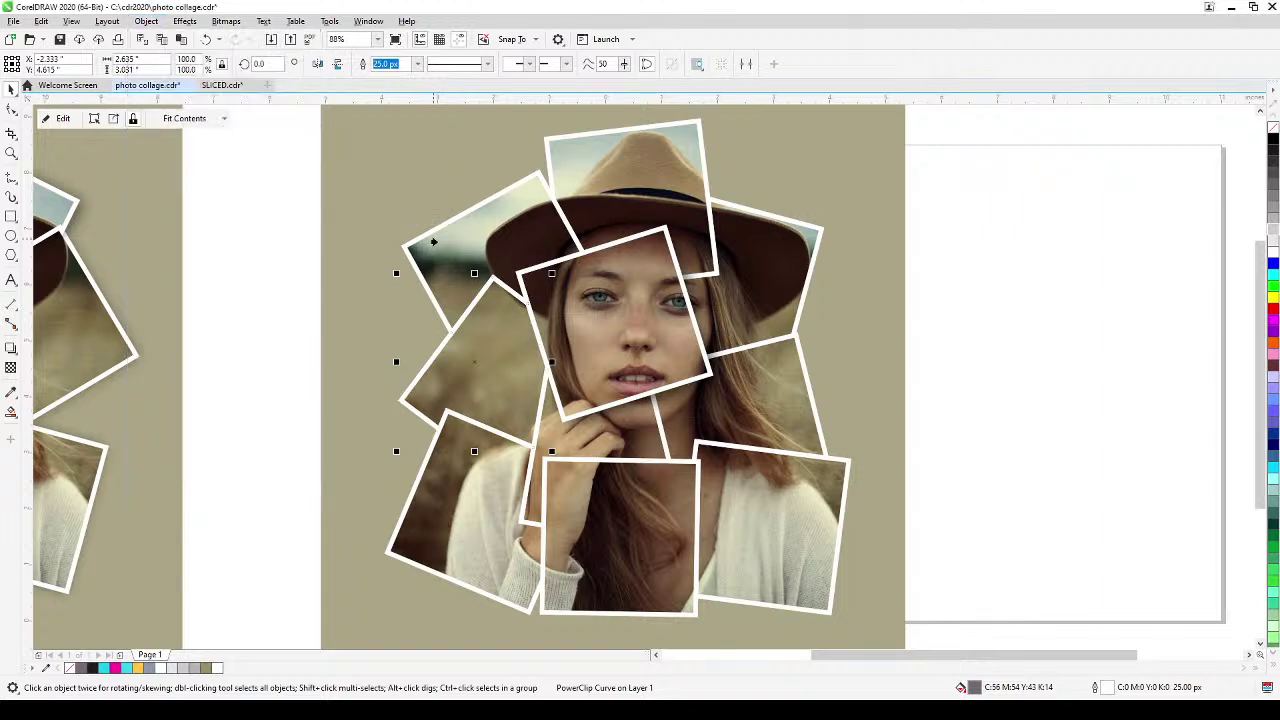
{"action": "left_click", "coordinate": [680, 388]}
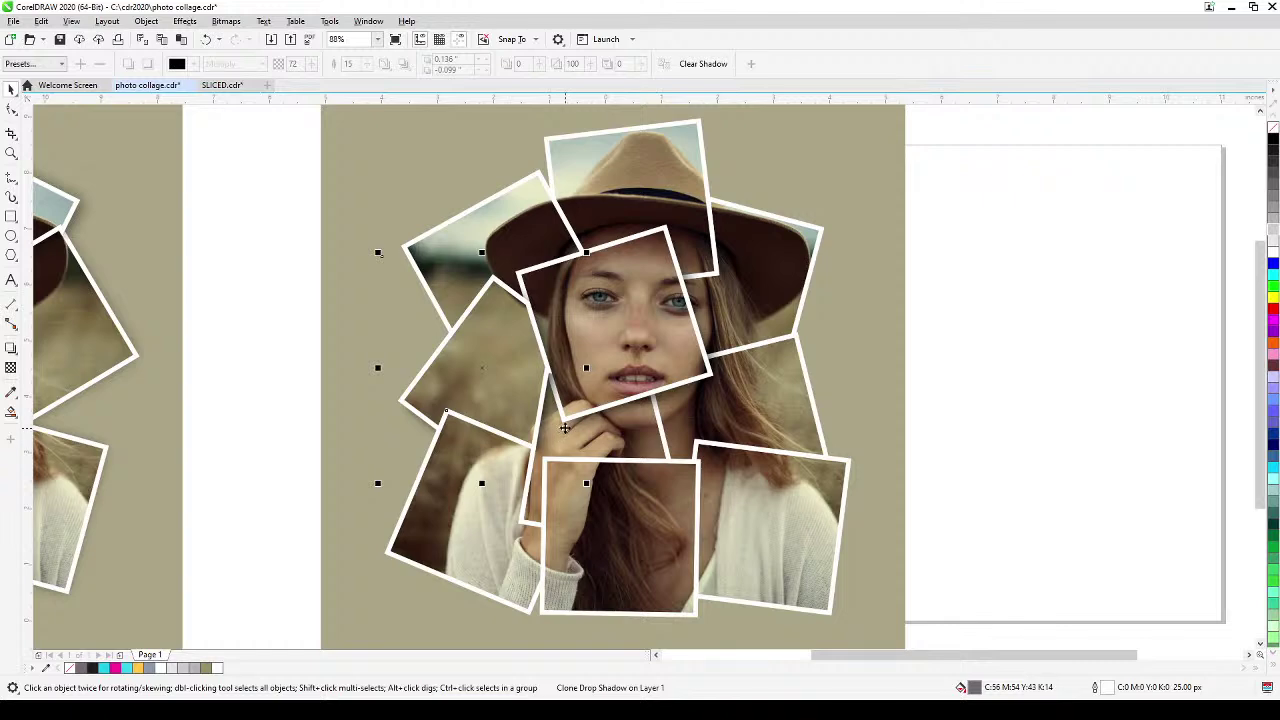
{"action": "left_click", "coordinate": [1011, 260]}
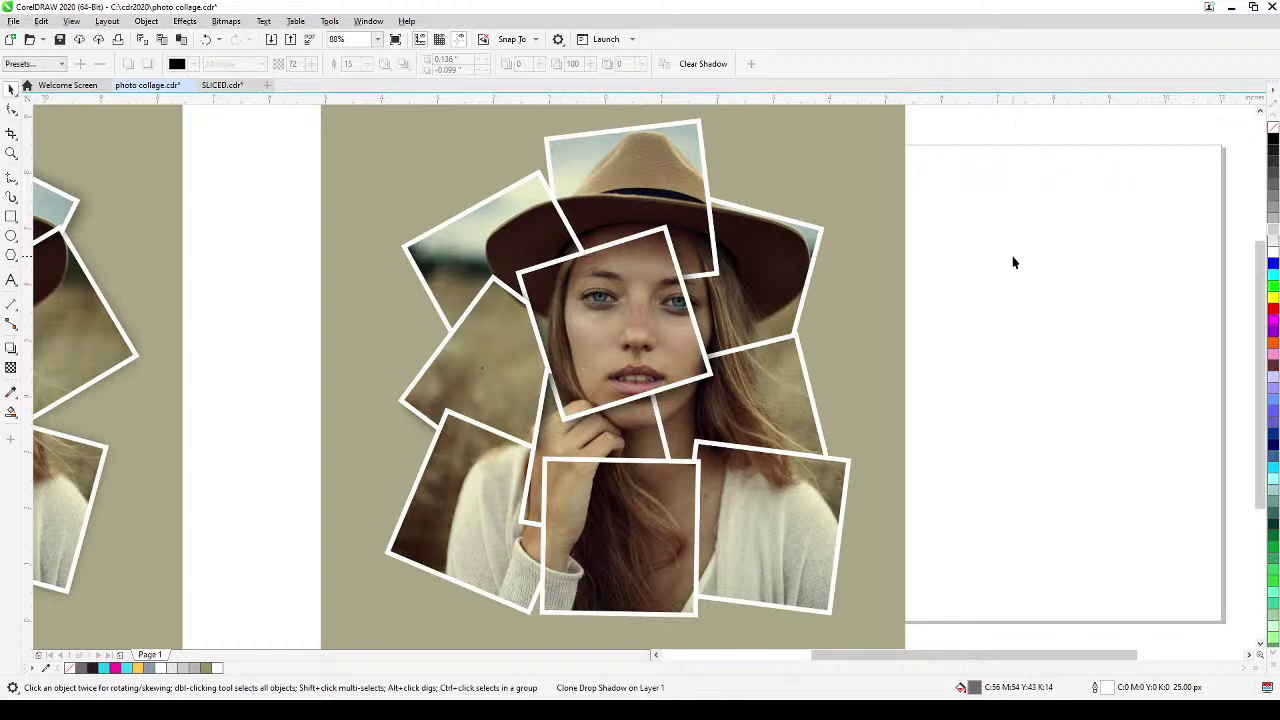
Bring the central face piece to the front of the layer and clear the selection.
{"action": "left_click", "coordinate": [570, 266]}
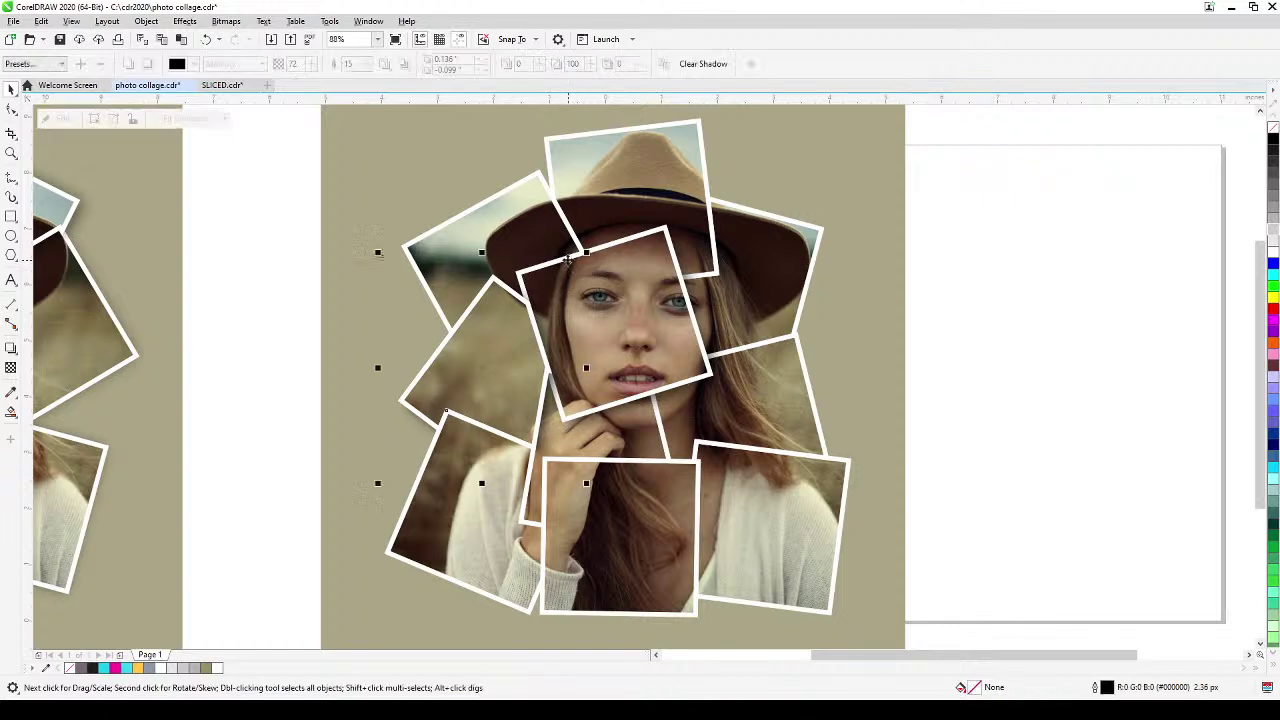
{"action": "left_click", "coordinate": [650, 256]}
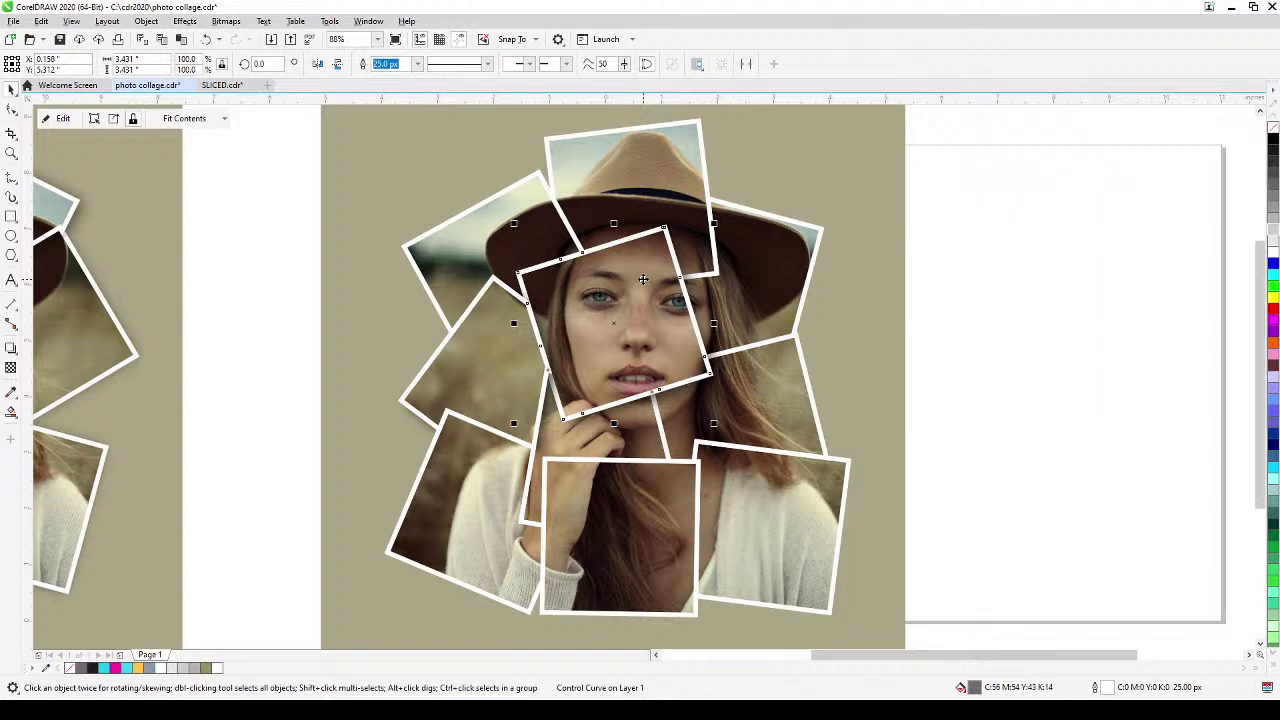
{"action": "key", "text": "shift+Page_Up"}
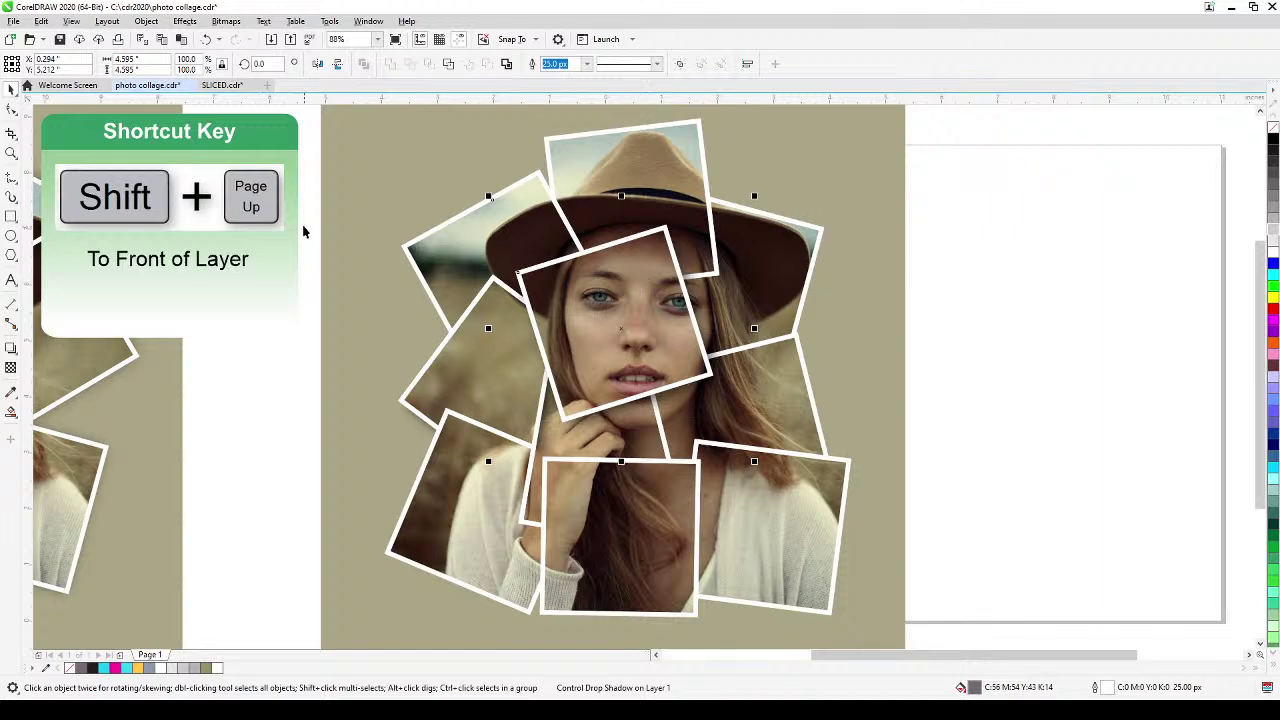
{"action": "key", "text": "Escape"}
Add drop shadows falling toward the lower right to the top hat, middle-right and upper-right photo pieces.
{"action": "left_click", "coordinate": [648, 195]}
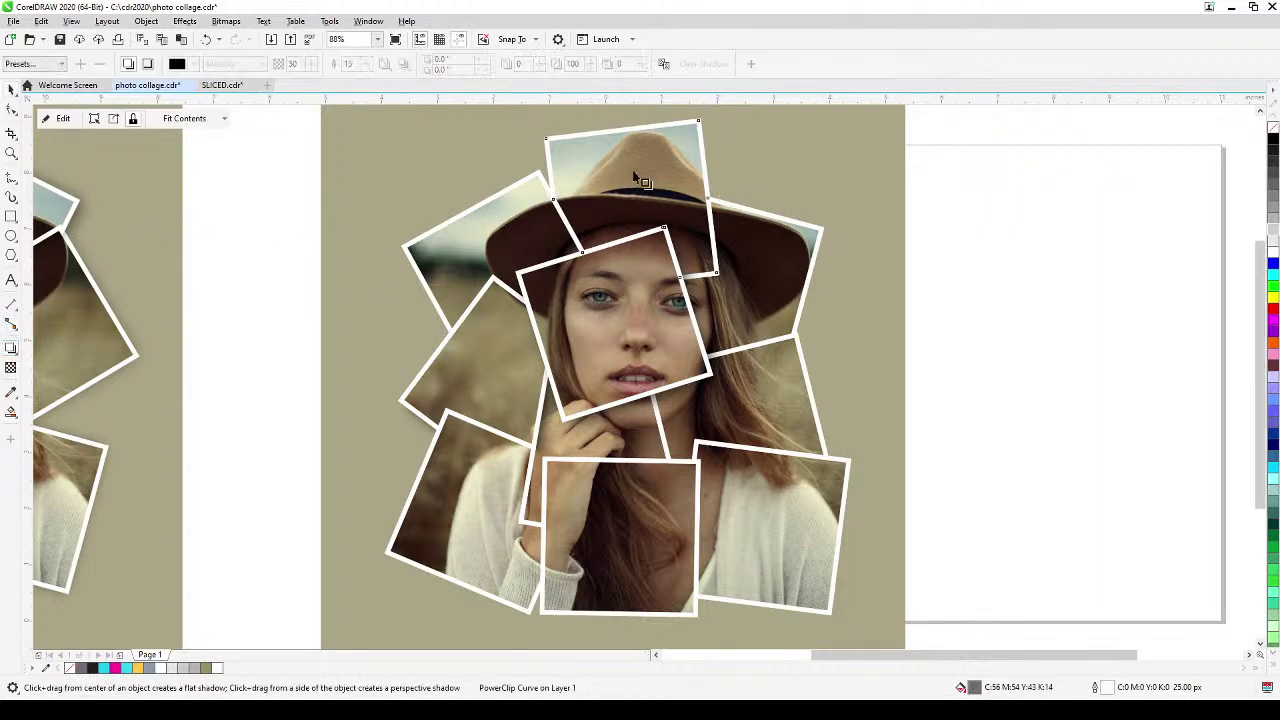
{"action": "left_click_drag", "start_coordinate": [632, 198], "coordinate": [728, 250]}
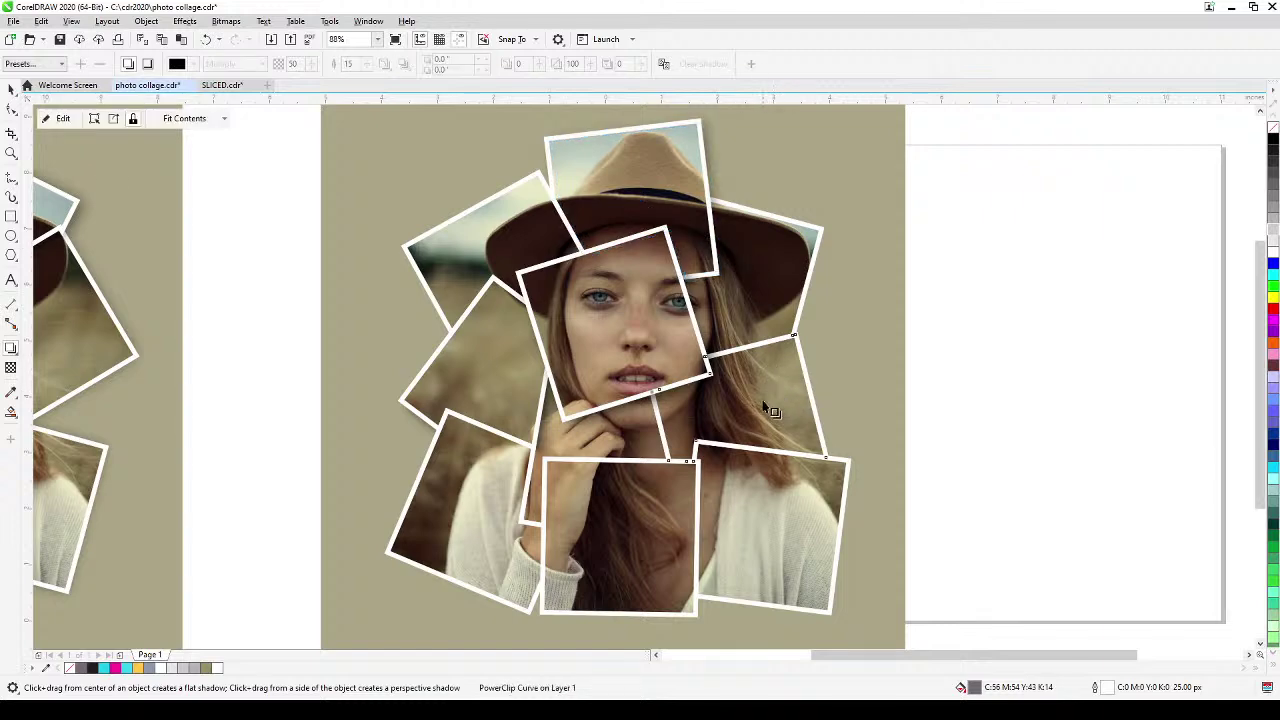
{"action": "left_click_drag", "start_coordinate": [770, 401], "coordinate": [836, 434]}
{"action": "left_click_drag", "start_coordinate": [797, 258], "coordinate": [829, 294]}
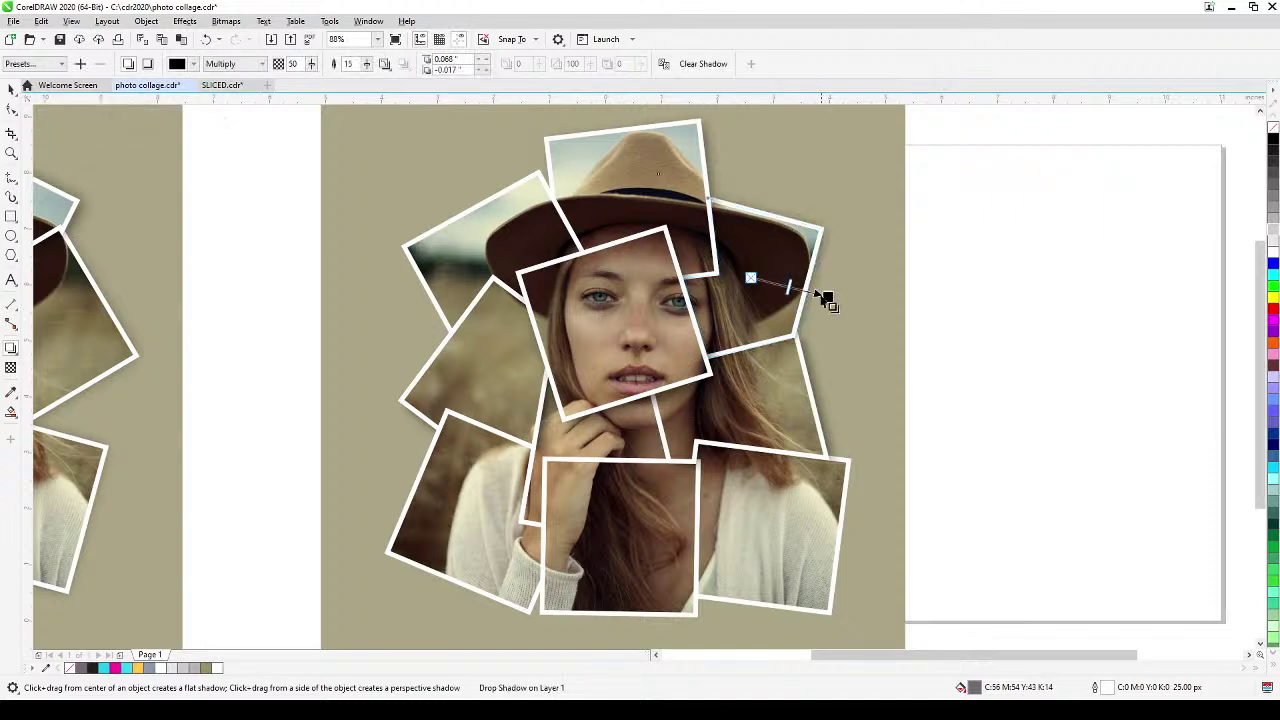
Add a drop shadow falling toward the lower left to the upper-left photo piece, offset about -0.095, -0.076 inches.
{"action": "left_click", "coordinate": [673, 155]}
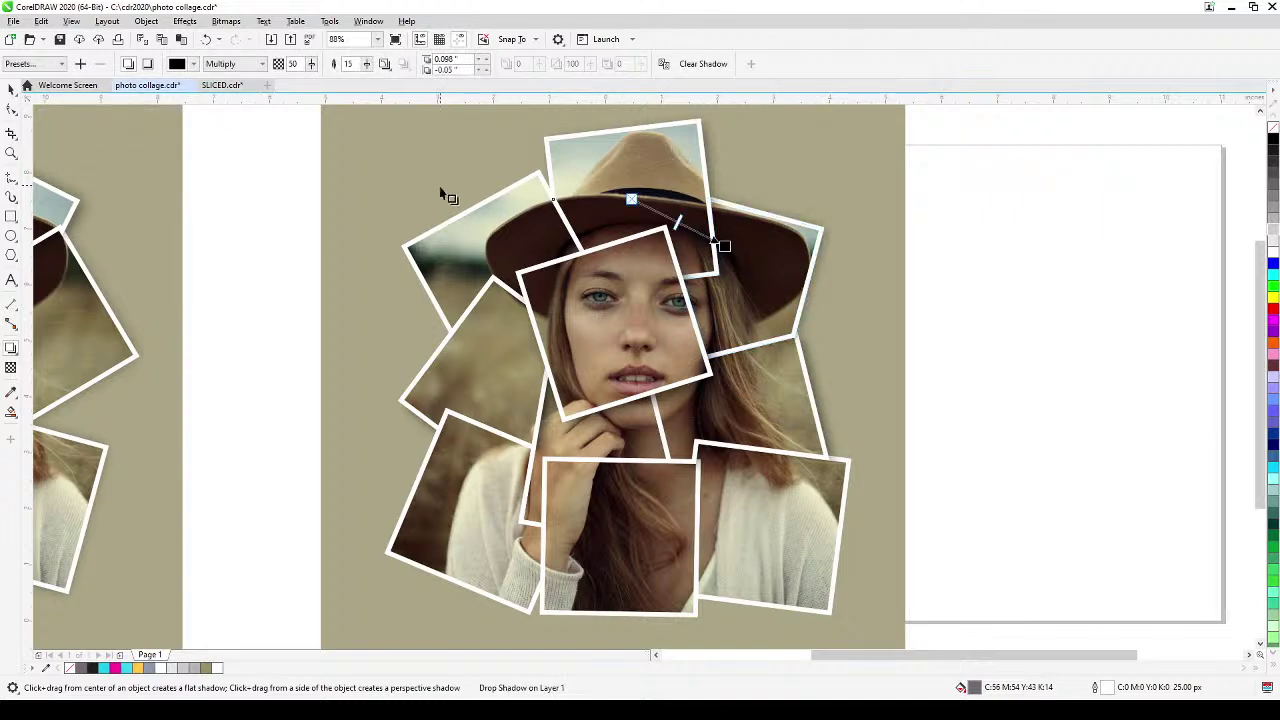
{"action": "mouse_move", "coordinate": [466, 260]}
{"action": "left_mouse_down"}
{"action": "mouse_move", "coordinate": [410, 312]}
{"action": "mouse_move", "coordinate": [405, 345]}
{"action": "left_mouse_up"}
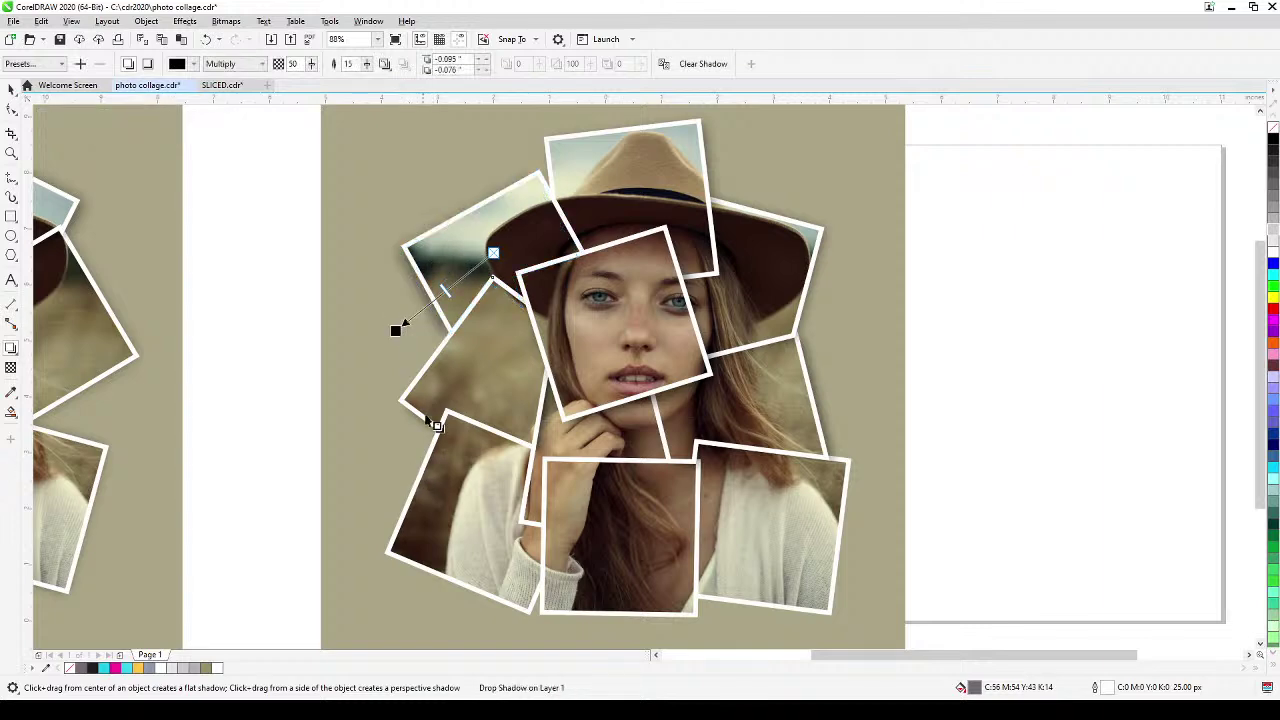
{"action": "left_click", "coordinate": [442, 402]}
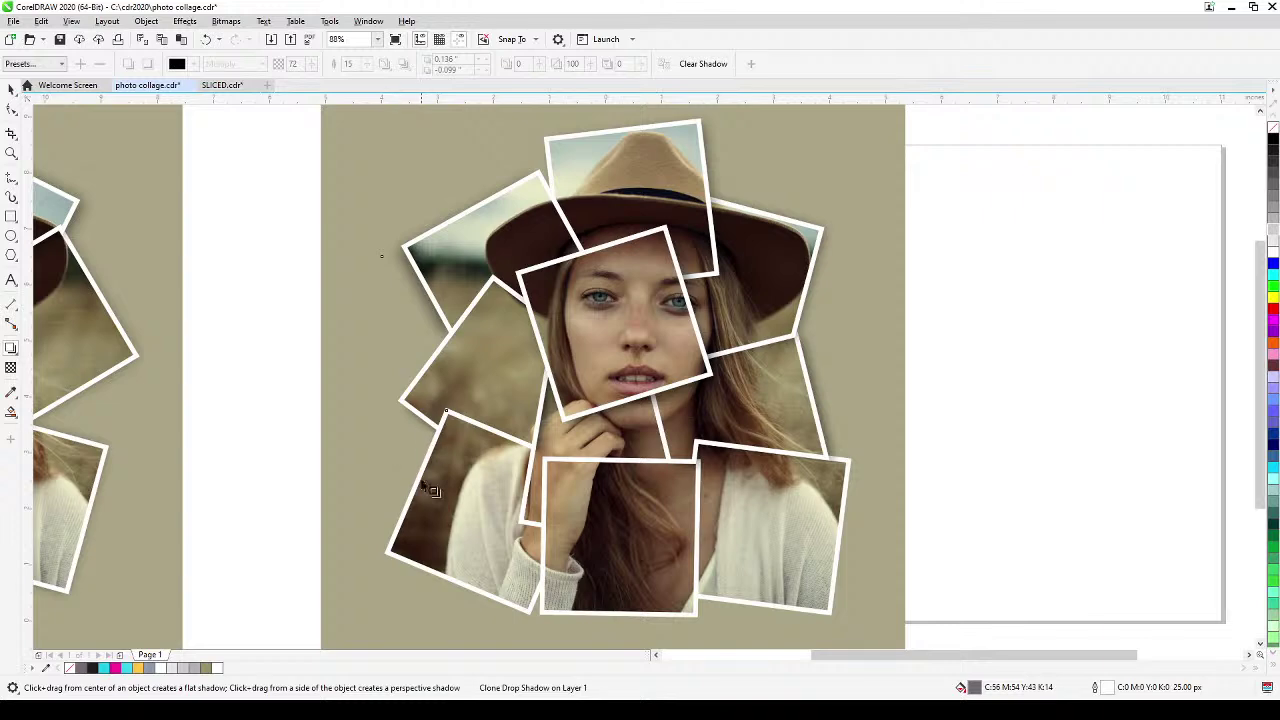
Add downward drop shadows to the lower-left photo piece and the bottom-centre piece, the latter offset about 0.042, -0.193 inches.
{"action": "left_click", "coordinate": [11, 89]}
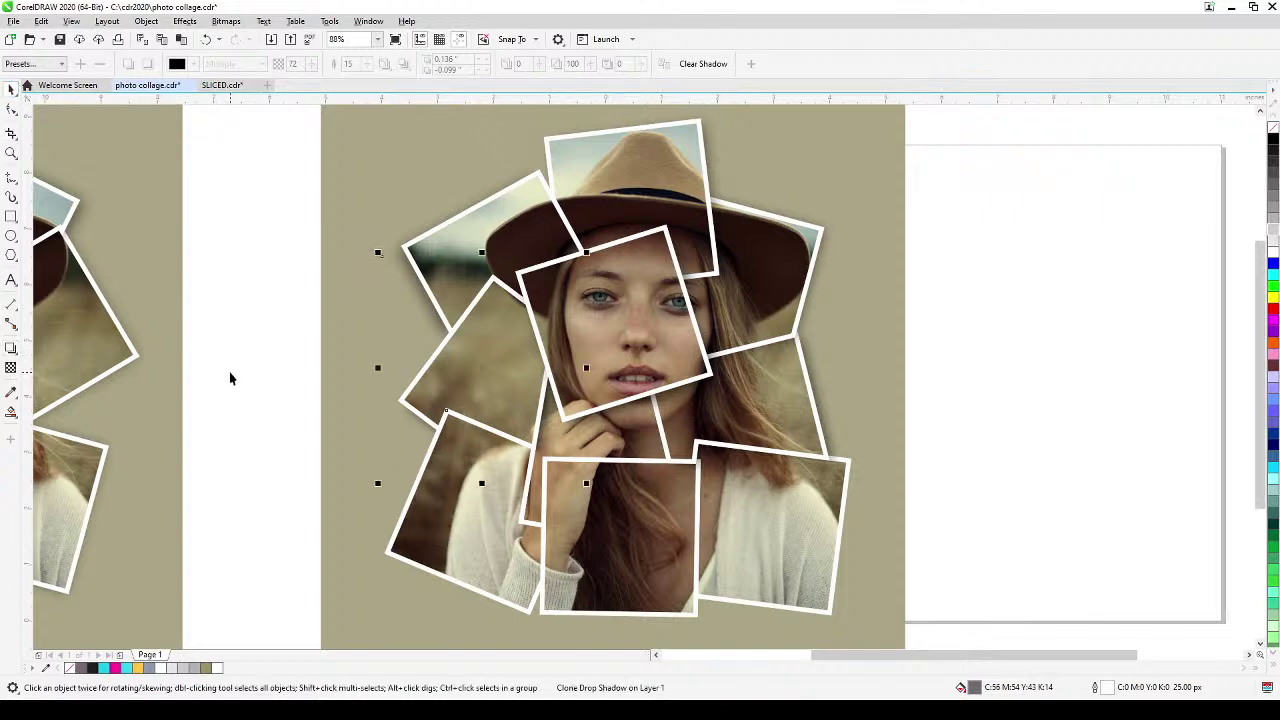
{"action": "left_click", "coordinate": [491, 543]}
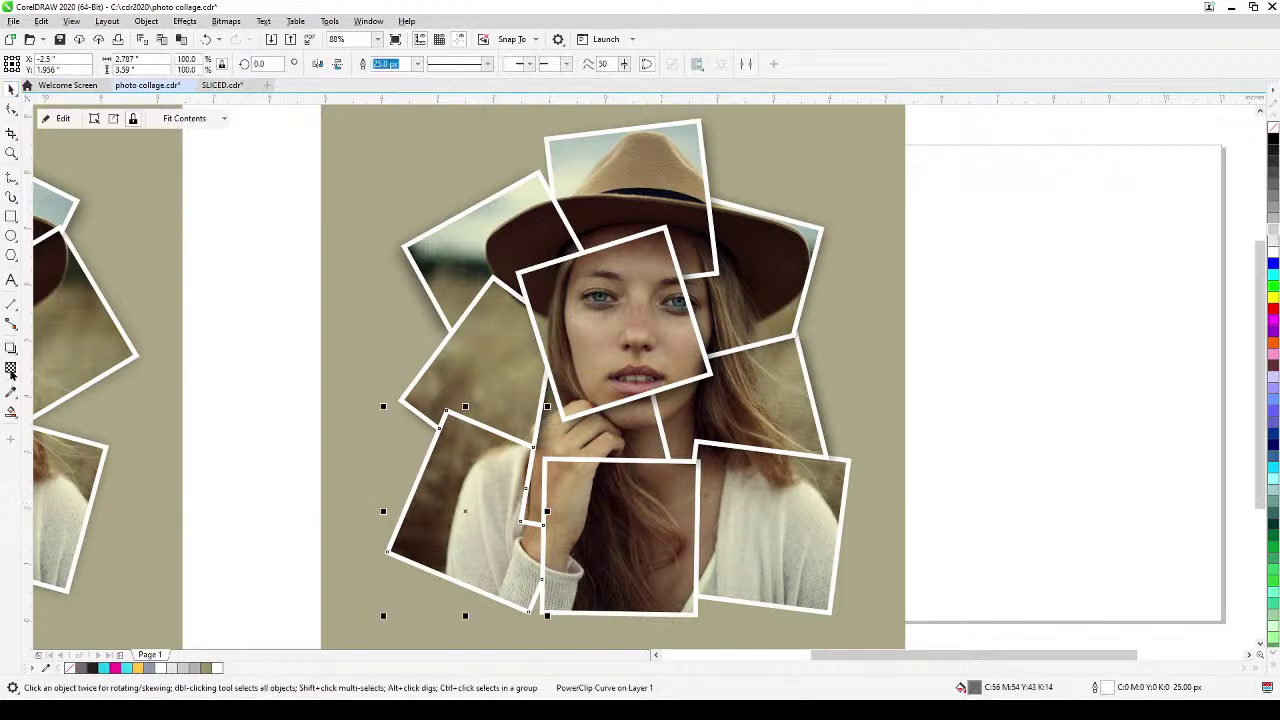
{"action": "left_click", "coordinate": [11, 348]}
{"action": "left_click_drag", "start_coordinate": [473, 545], "coordinate": [447, 624]}
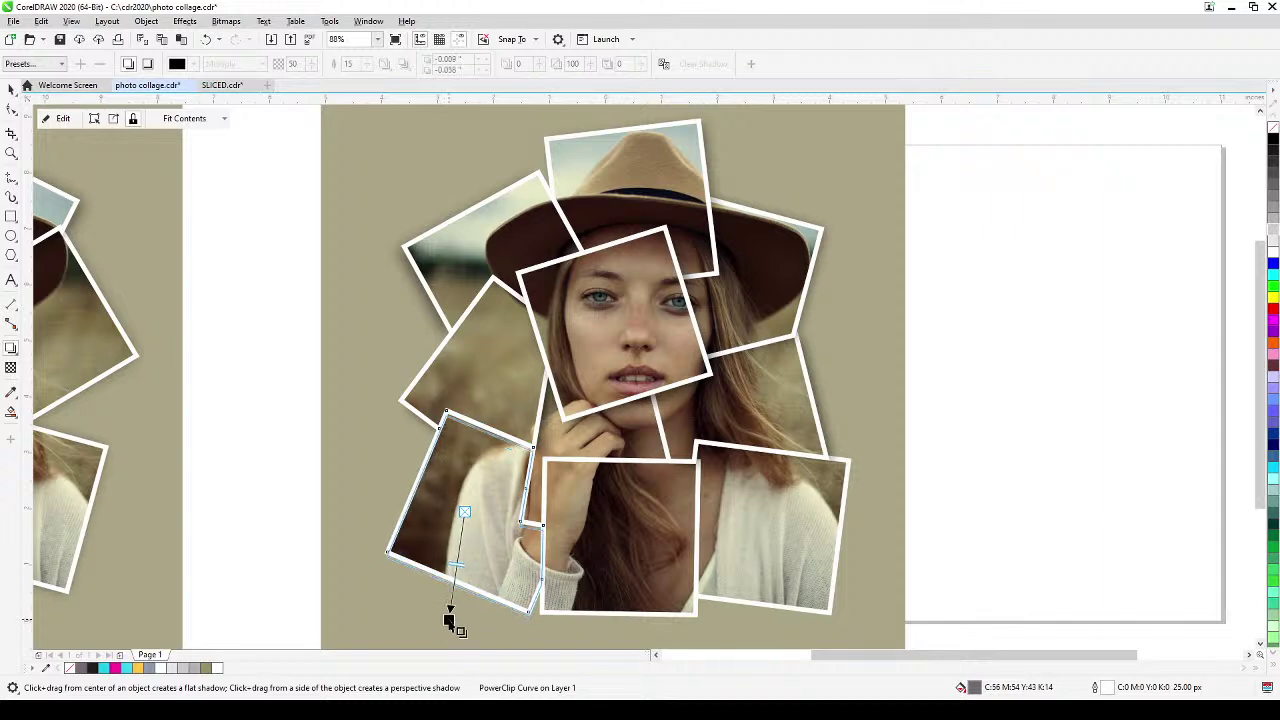
{"action": "left_click", "coordinate": [636, 571]}
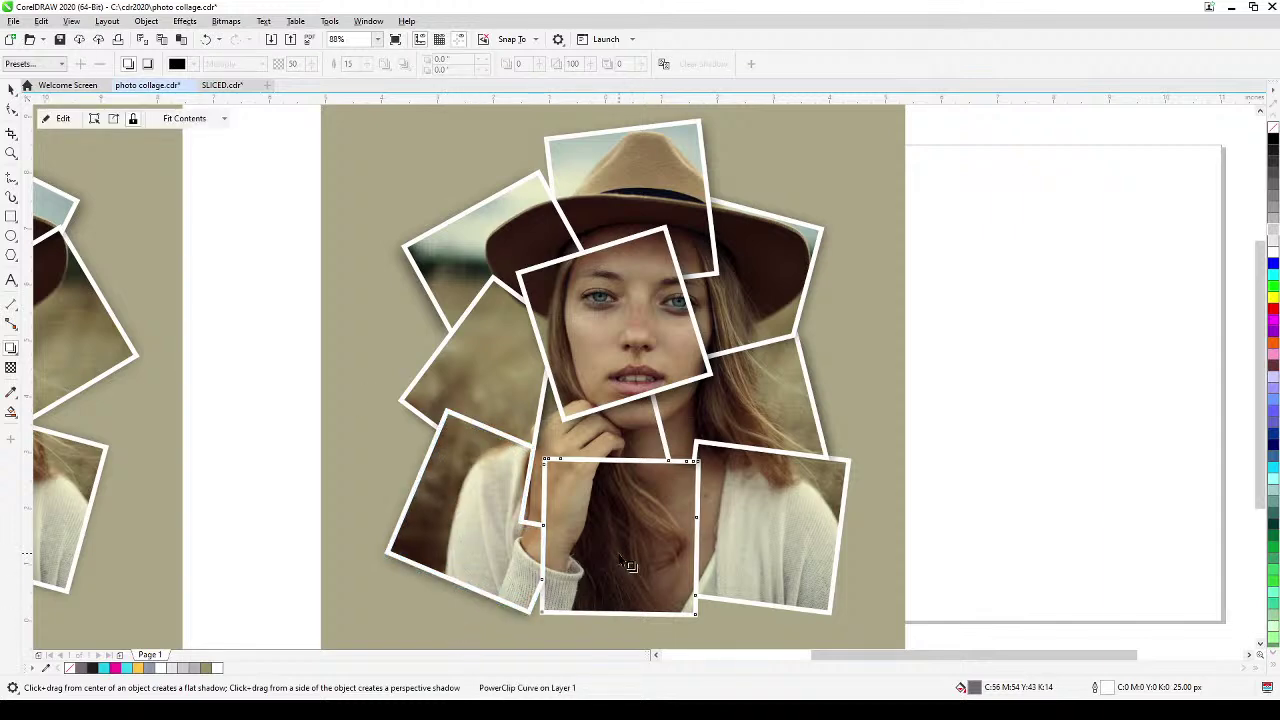
{"action": "left_click_drag", "start_coordinate": [620, 537], "coordinate": [640, 624]}
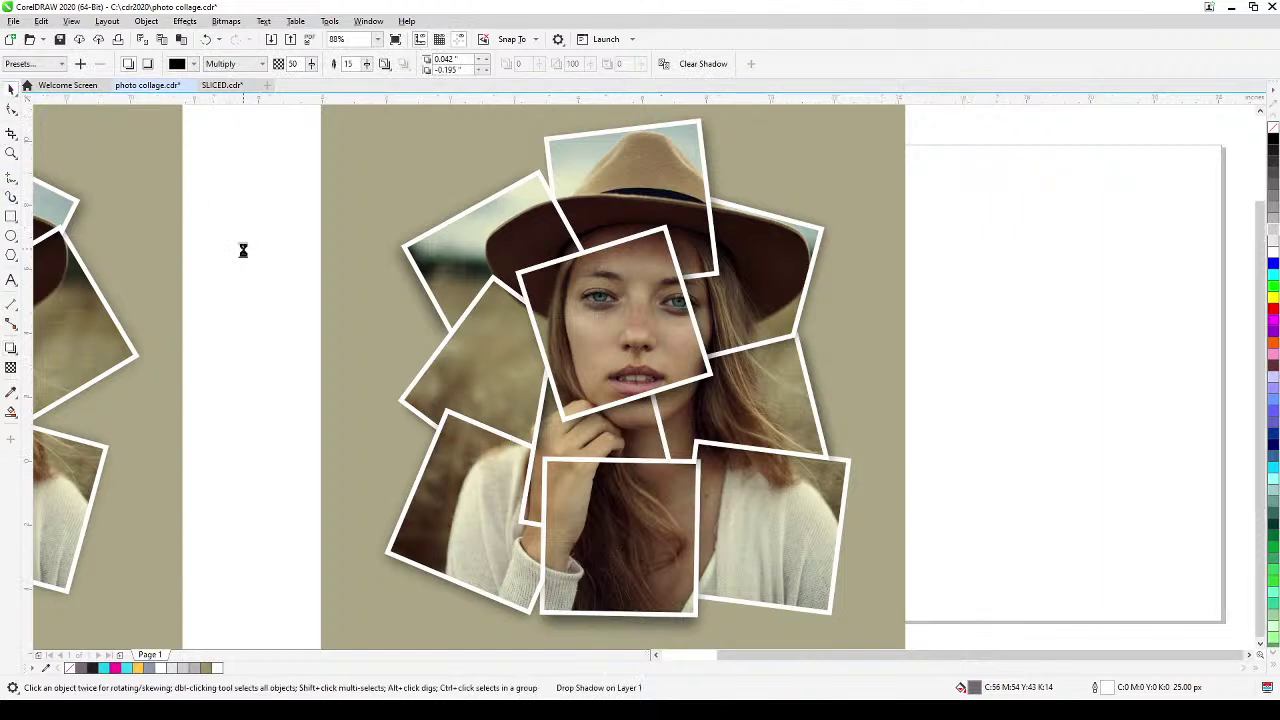
Scale the whole new collage with its olive background up to about 125.8%, about 13.126 by 13.566 inches, and deselect it.
{"action": "scroll", "coordinate": [254, 317], "scroll_direction": "down", "scroll_amount": 3}
{"action": "left_click", "coordinate": [271, 183]}
{"action": "left_click_drag", "start_coordinate": [271, 183], "coordinate": [646, 571]}
{"action": "left_click_drag", "start_coordinate": [596, 522], "coordinate": [907, 627]}
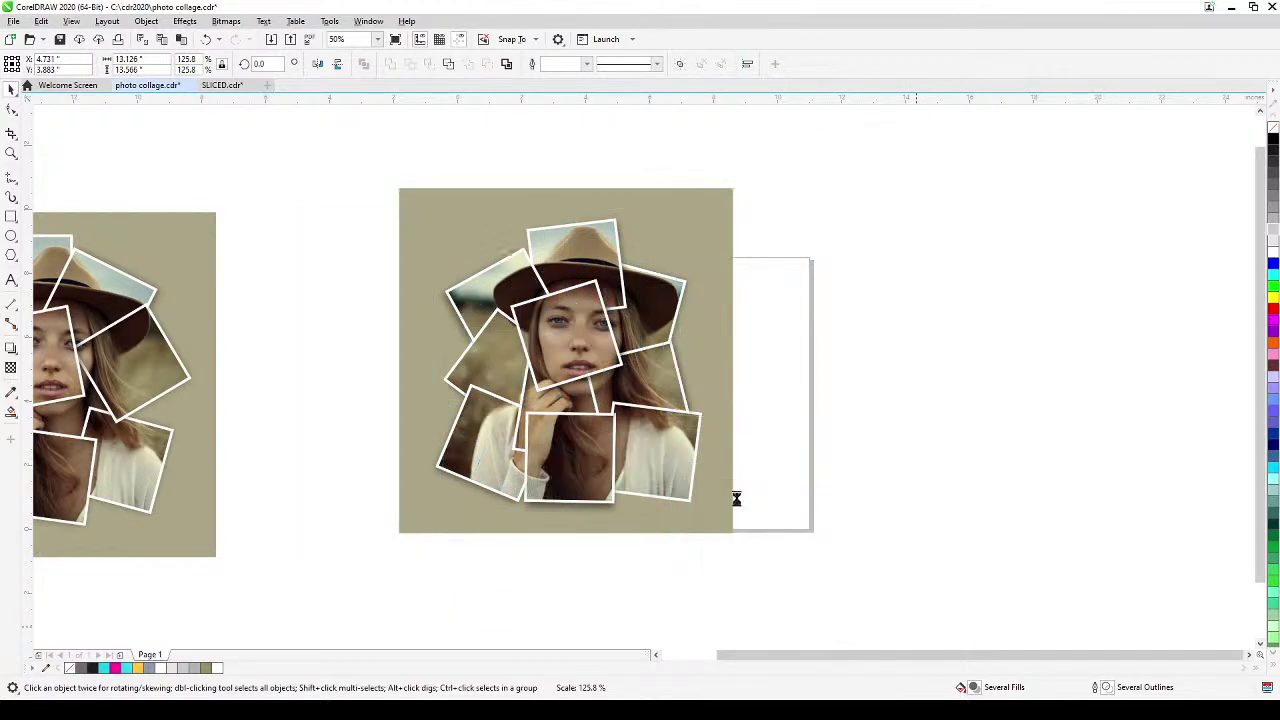
{"action": "scroll", "coordinate": [720, 460], "scroll_direction": "up", "scroll_amount": 2}
{"action": "scroll", "coordinate": [824, 452], "scroll_direction": "down", "scroll_amount": 2}
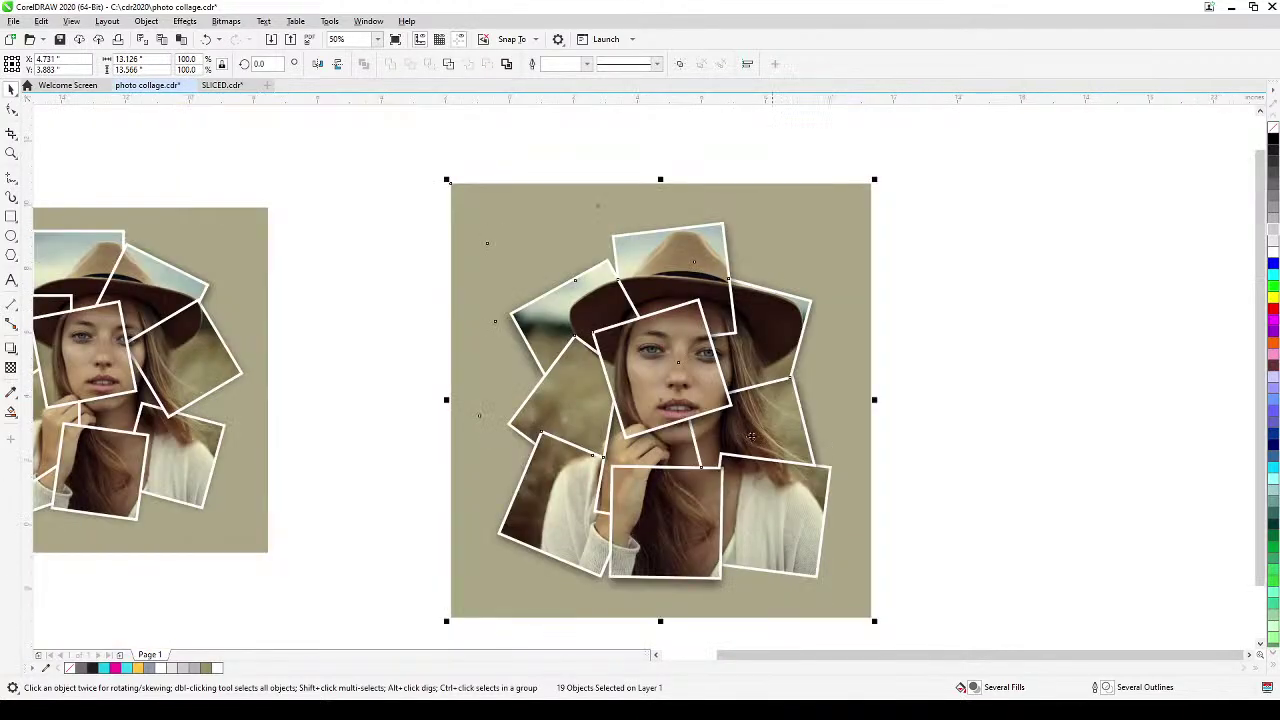
{"action": "left_click", "coordinate": [349, 286]}
{"action": "left_click", "coordinate": [10, 153]}
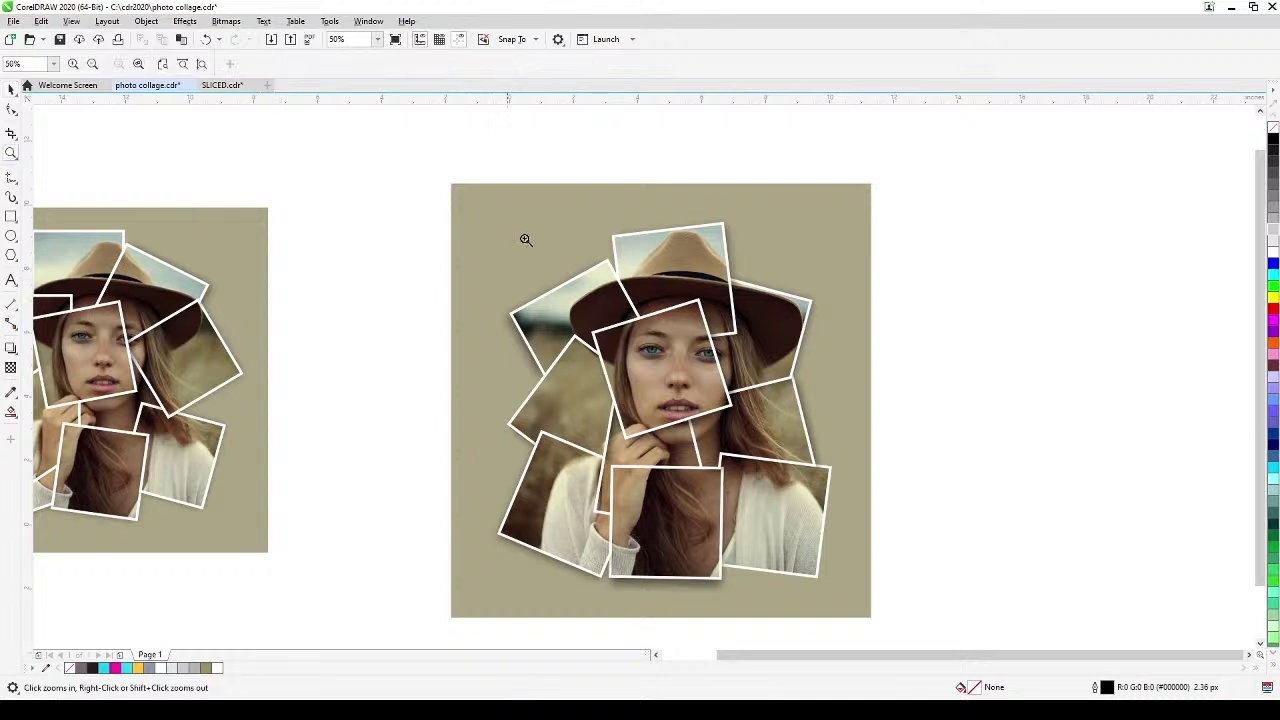
{"action": "left_click_drag", "start_coordinate": [478, 212], "coordinate": [843, 604]}
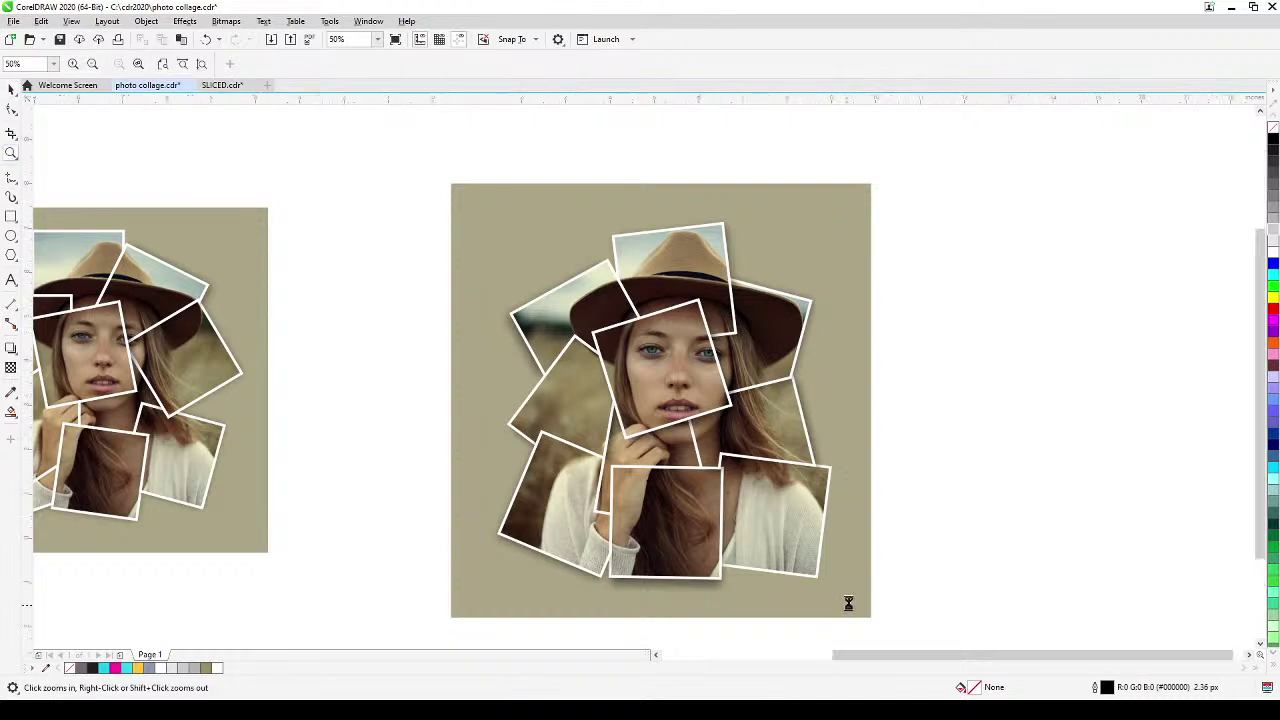
Move the upper-right, middle-right, lower-right and bottom-centre photo pieces outward, away from the rest of the enlarged collage.
{"action": "left_click", "coordinate": [12, 91]}
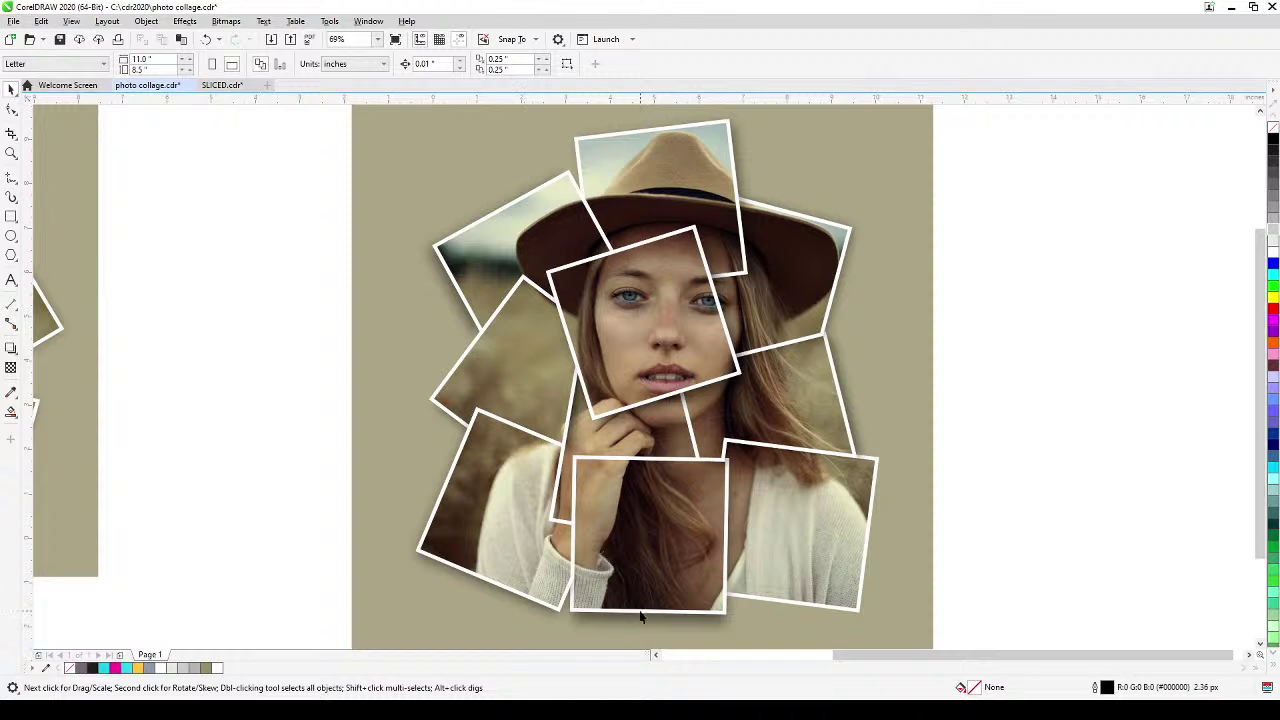
{"action": "left_click", "coordinate": [11, 416]}
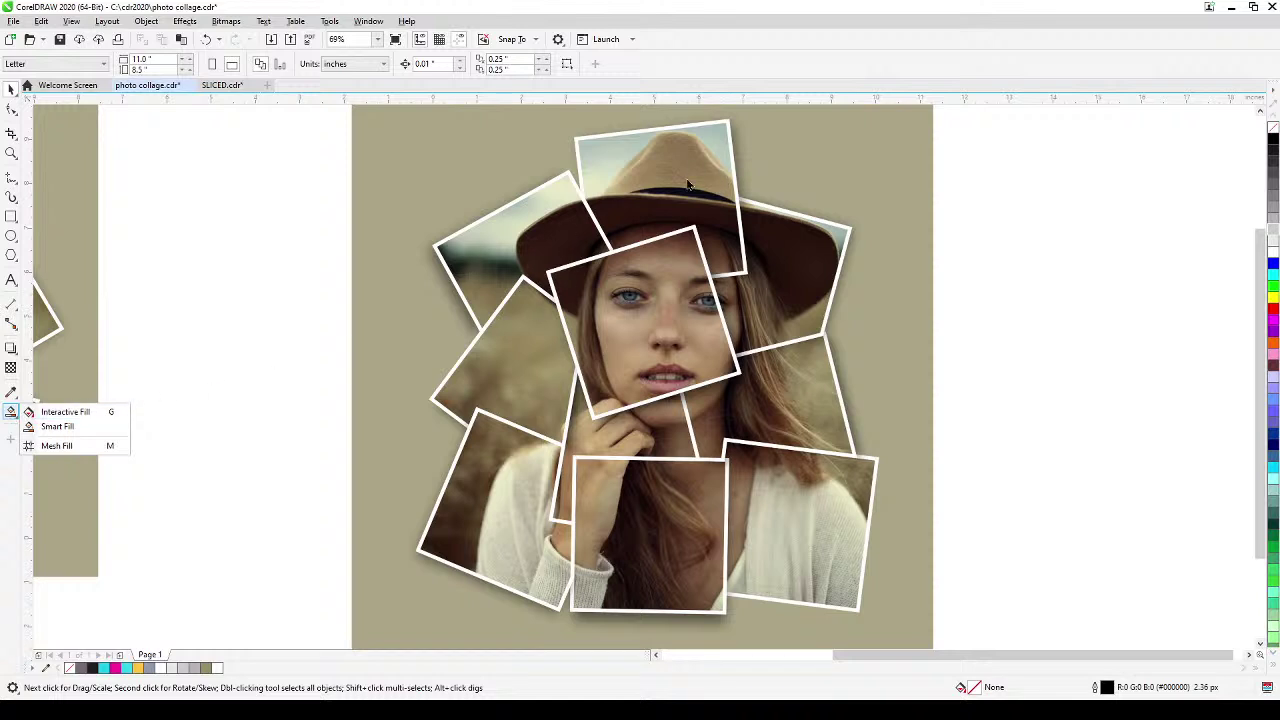
{"action": "left_click", "coordinate": [825, 282]}
{"action": "left_click_drag", "start_coordinate": [808, 283], "coordinate": [884, 247]}
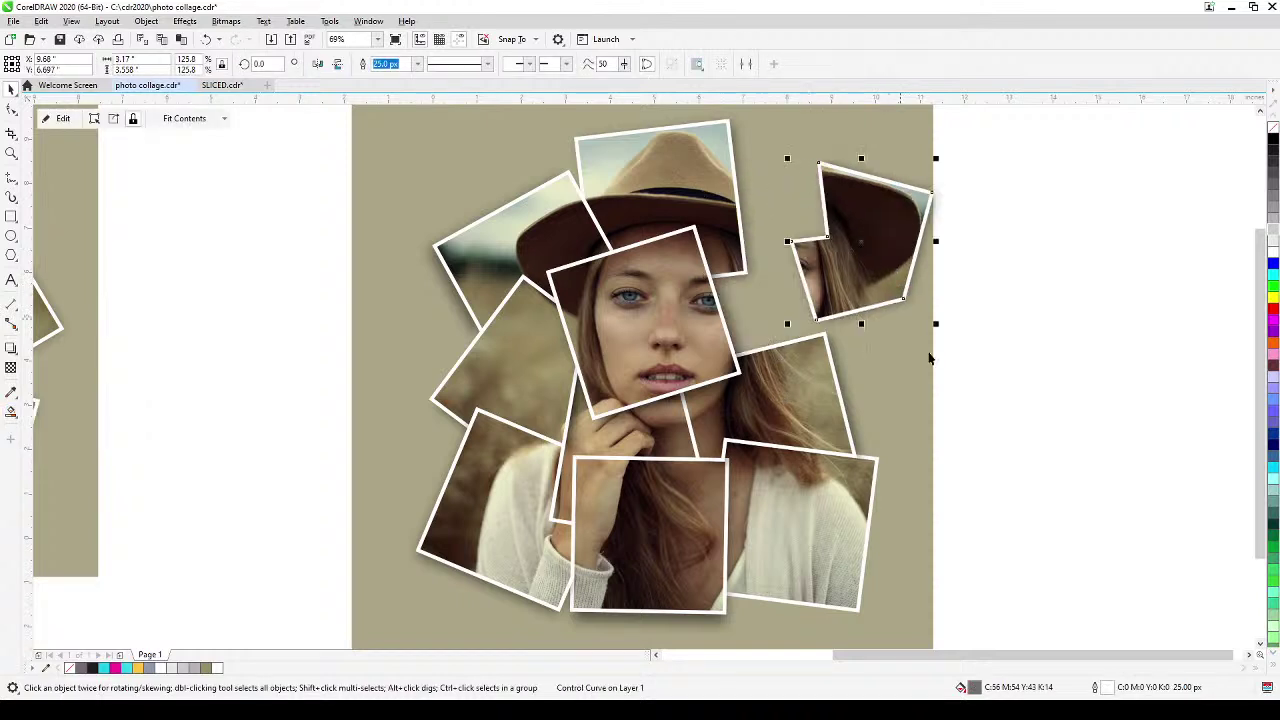
{"action": "left_click_drag", "start_coordinate": [797, 418], "coordinate": [944, 386]}
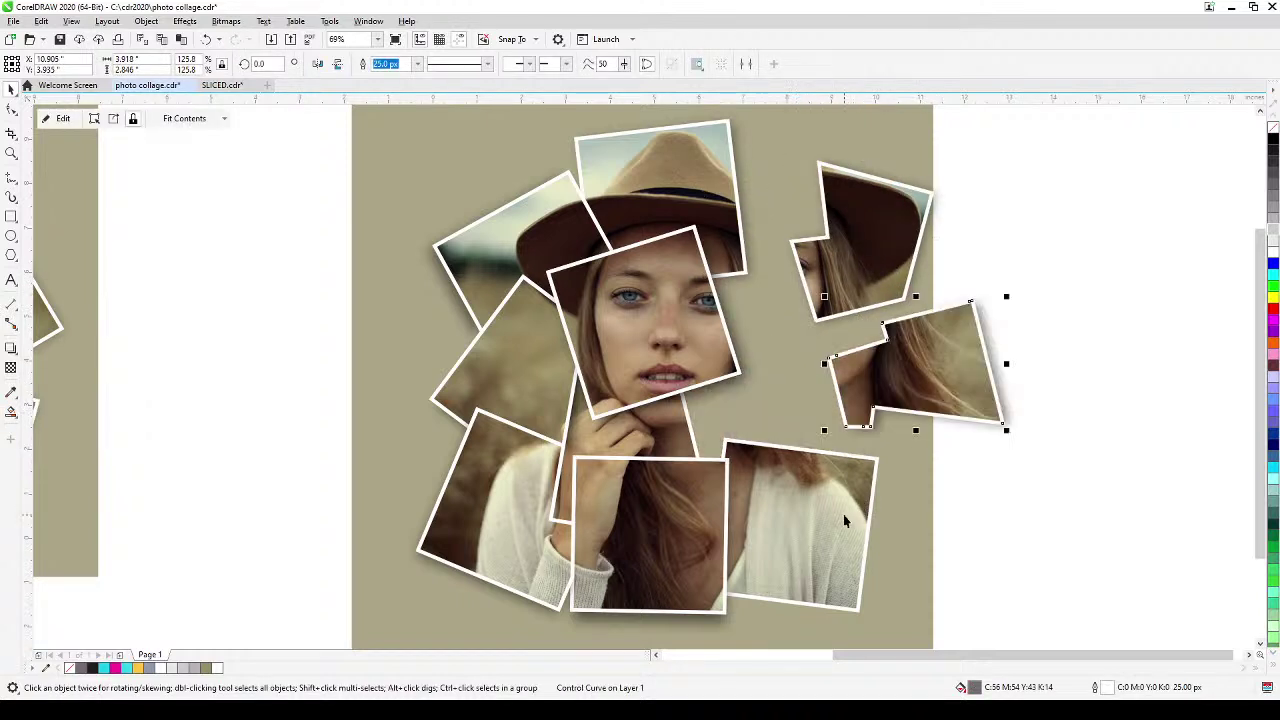
{"action": "left_click_drag", "start_coordinate": [843, 520], "coordinate": [907, 546]}
{"action": "left_click_drag", "start_coordinate": [668, 572], "coordinate": [662, 614]}
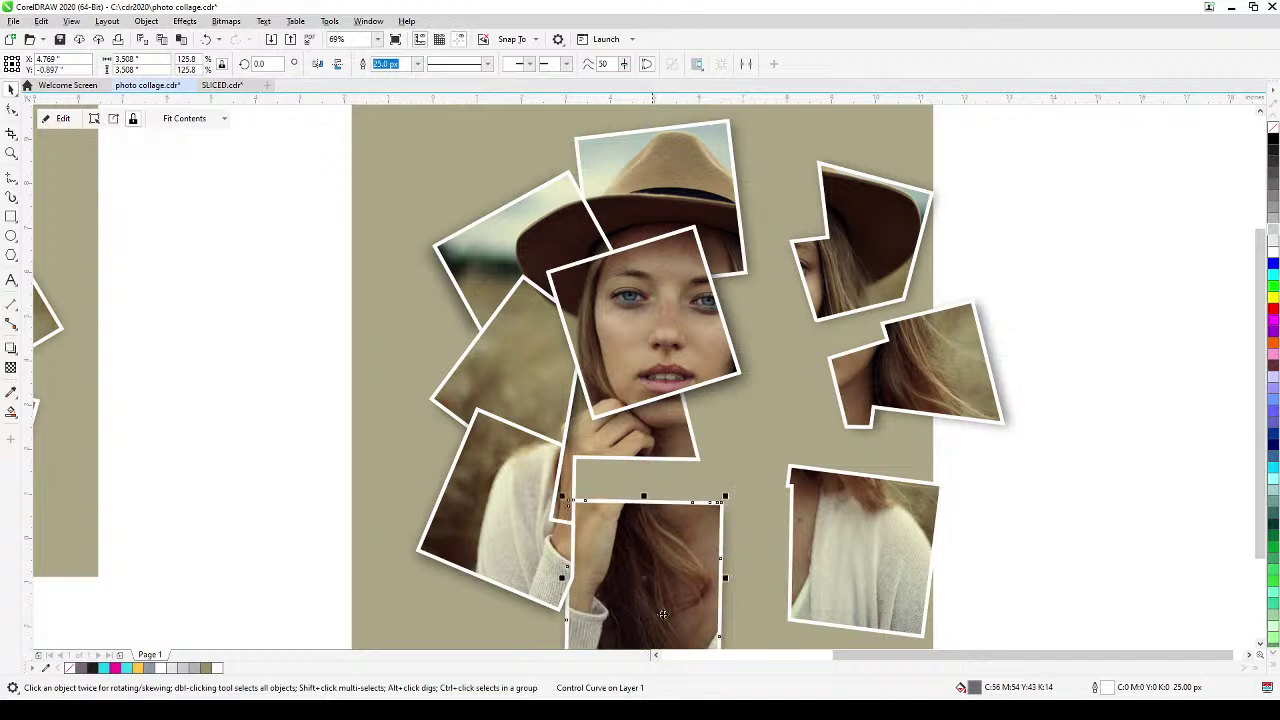
Undo the moves of the four separated photo pieces and deselect everything.
{"action": "key", "text": "ctrl+z"}
{"action": "key", "text": "ctrl+z"}
{"action": "key", "text": "ctrl+z"}
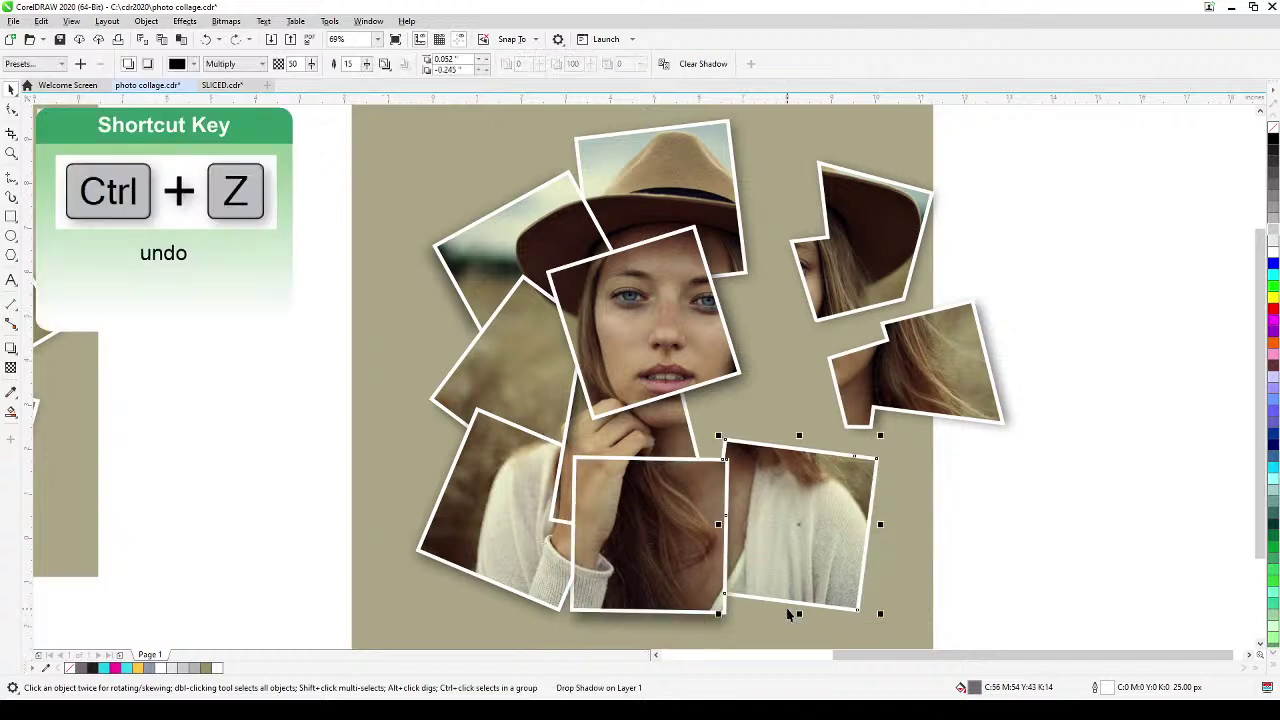
{"action": "key", "text": "ctrl+z"}
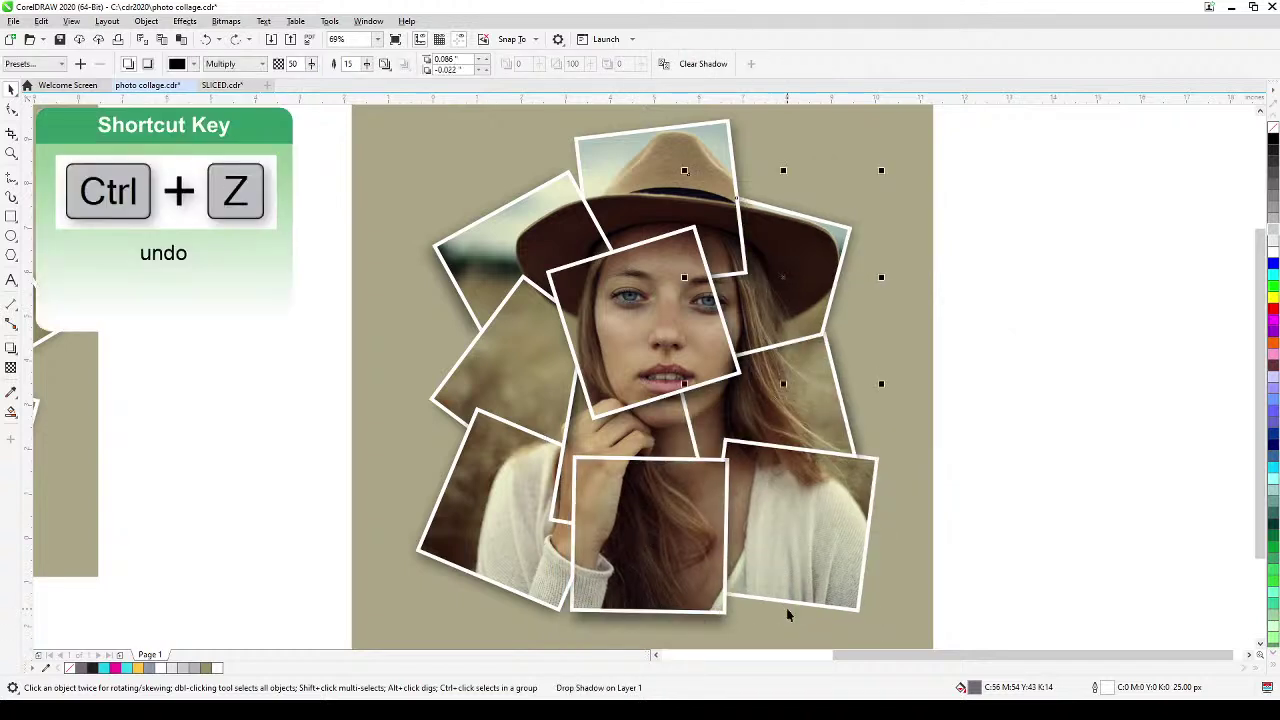
{"action": "left_click", "coordinate": [1140, 330]}
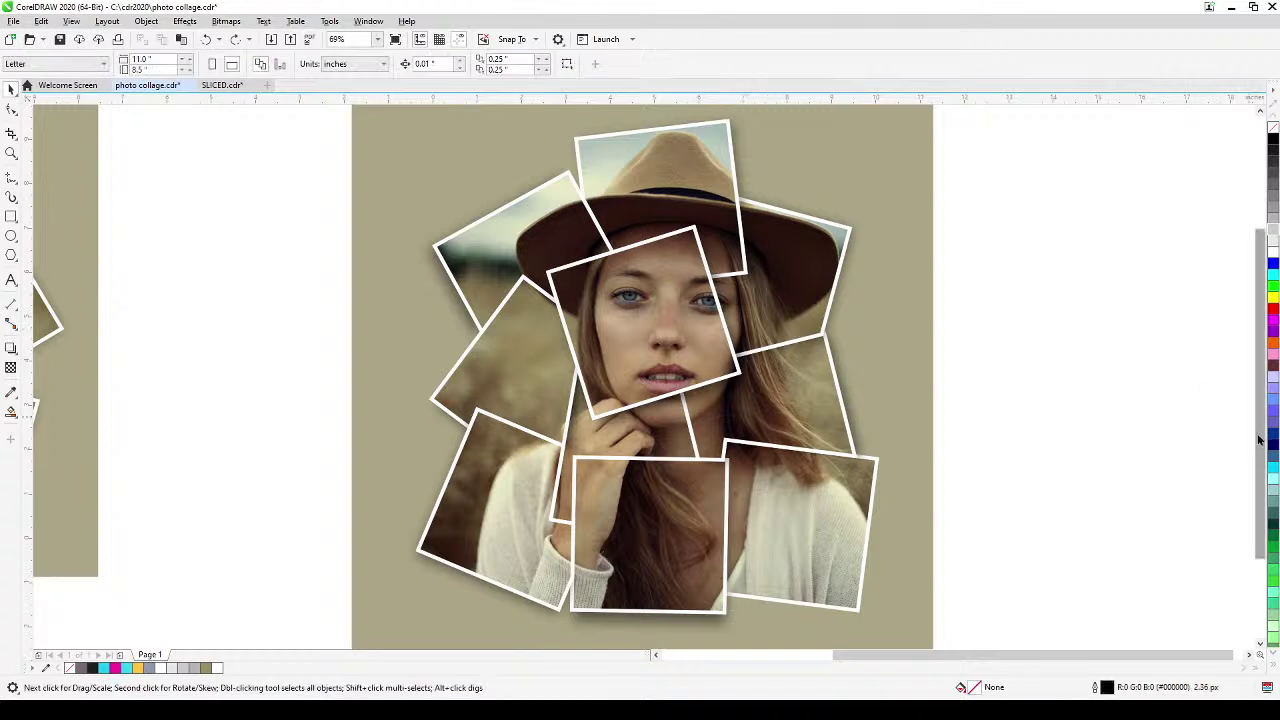